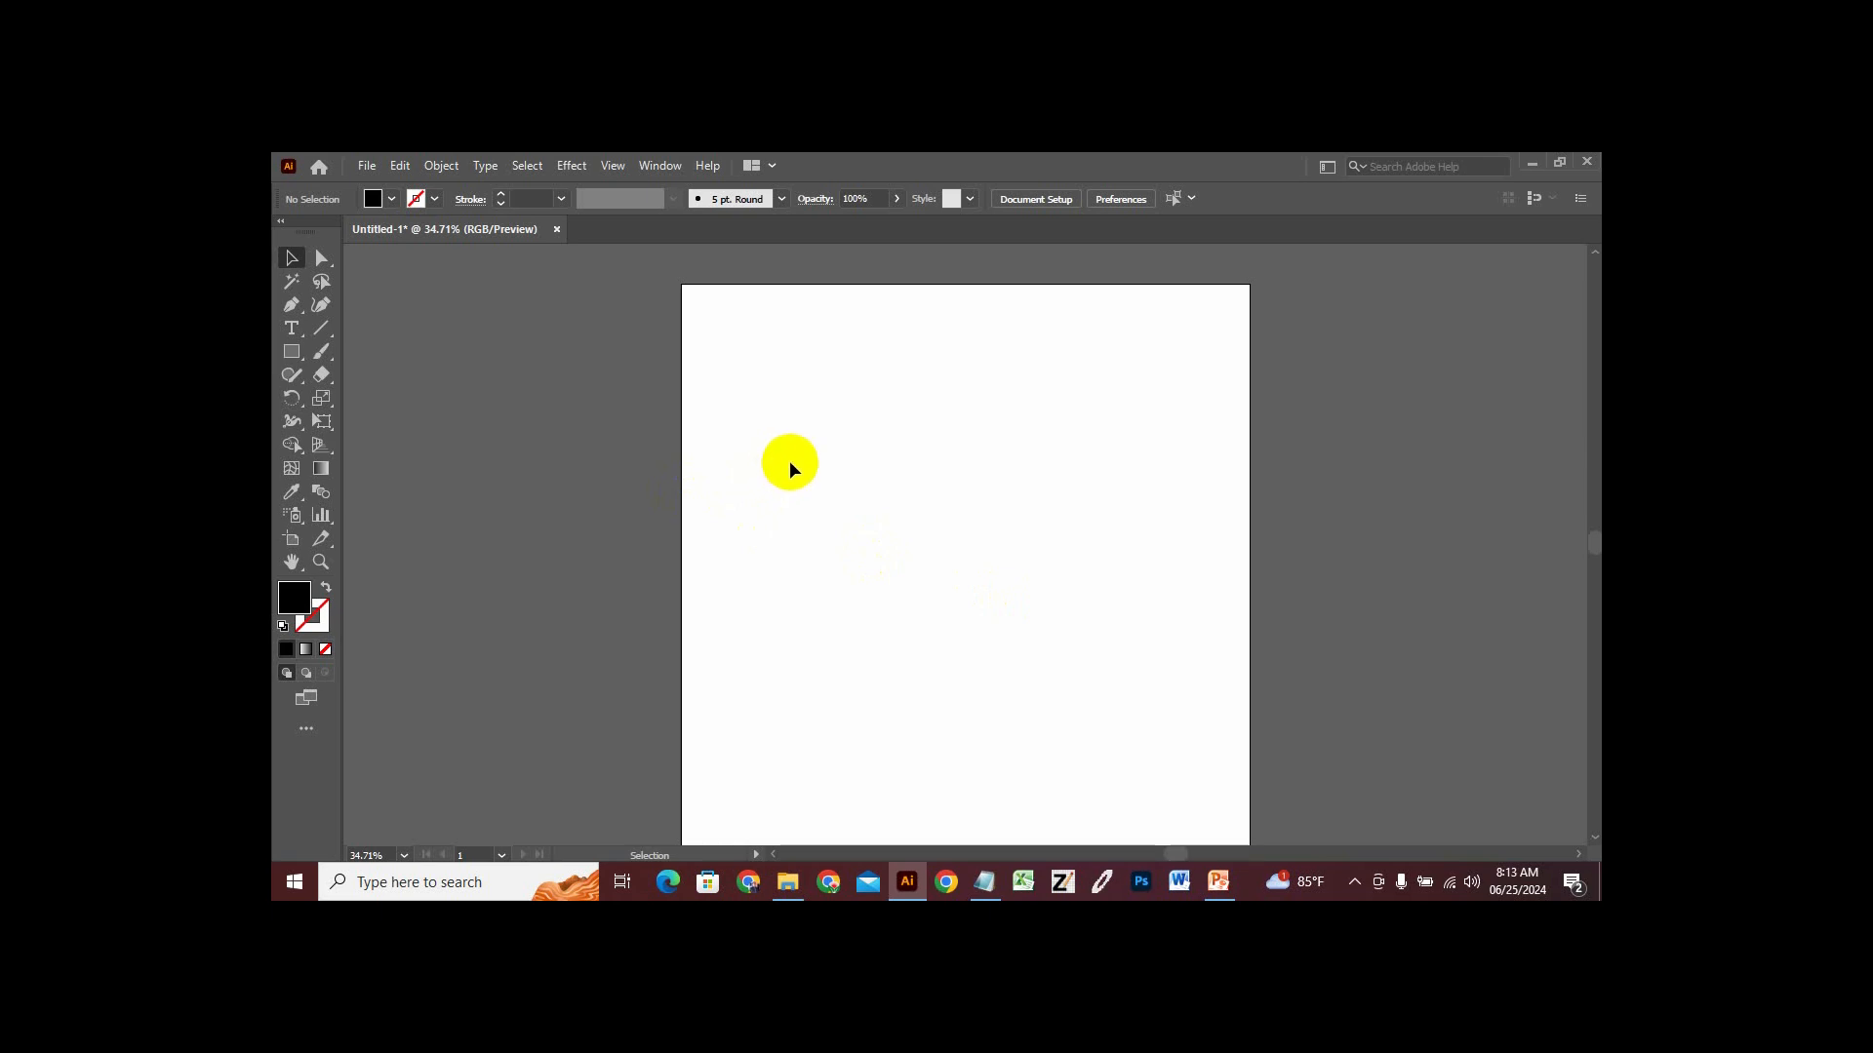
Add a point-type list reading Group/Ungoup, Lock/Unlock, Hide/Show, Arrange, Eyedroper Tool and Magic Tools on separate lines.
click(291, 328)
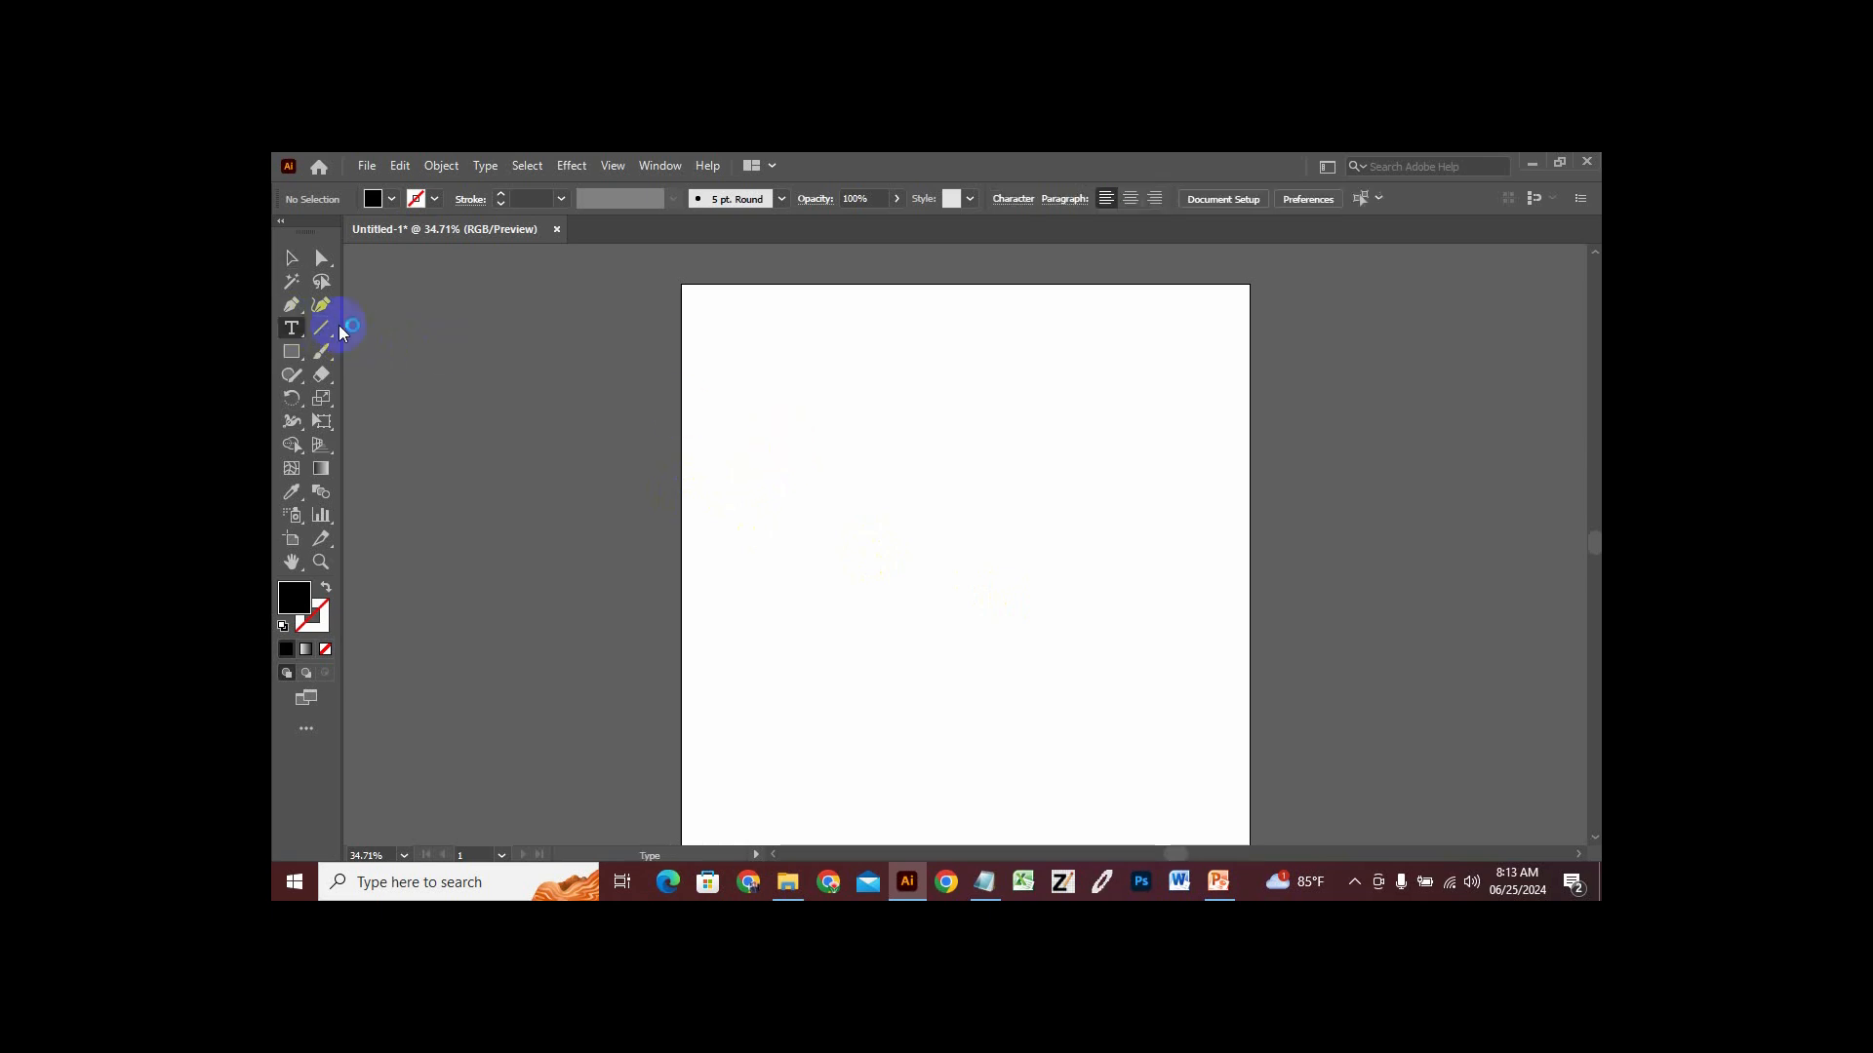
click(824, 403)
text(Group/Ungroup Lock/Unlock Hide/Show Arrange Eyedropper Tool Magic Tools)
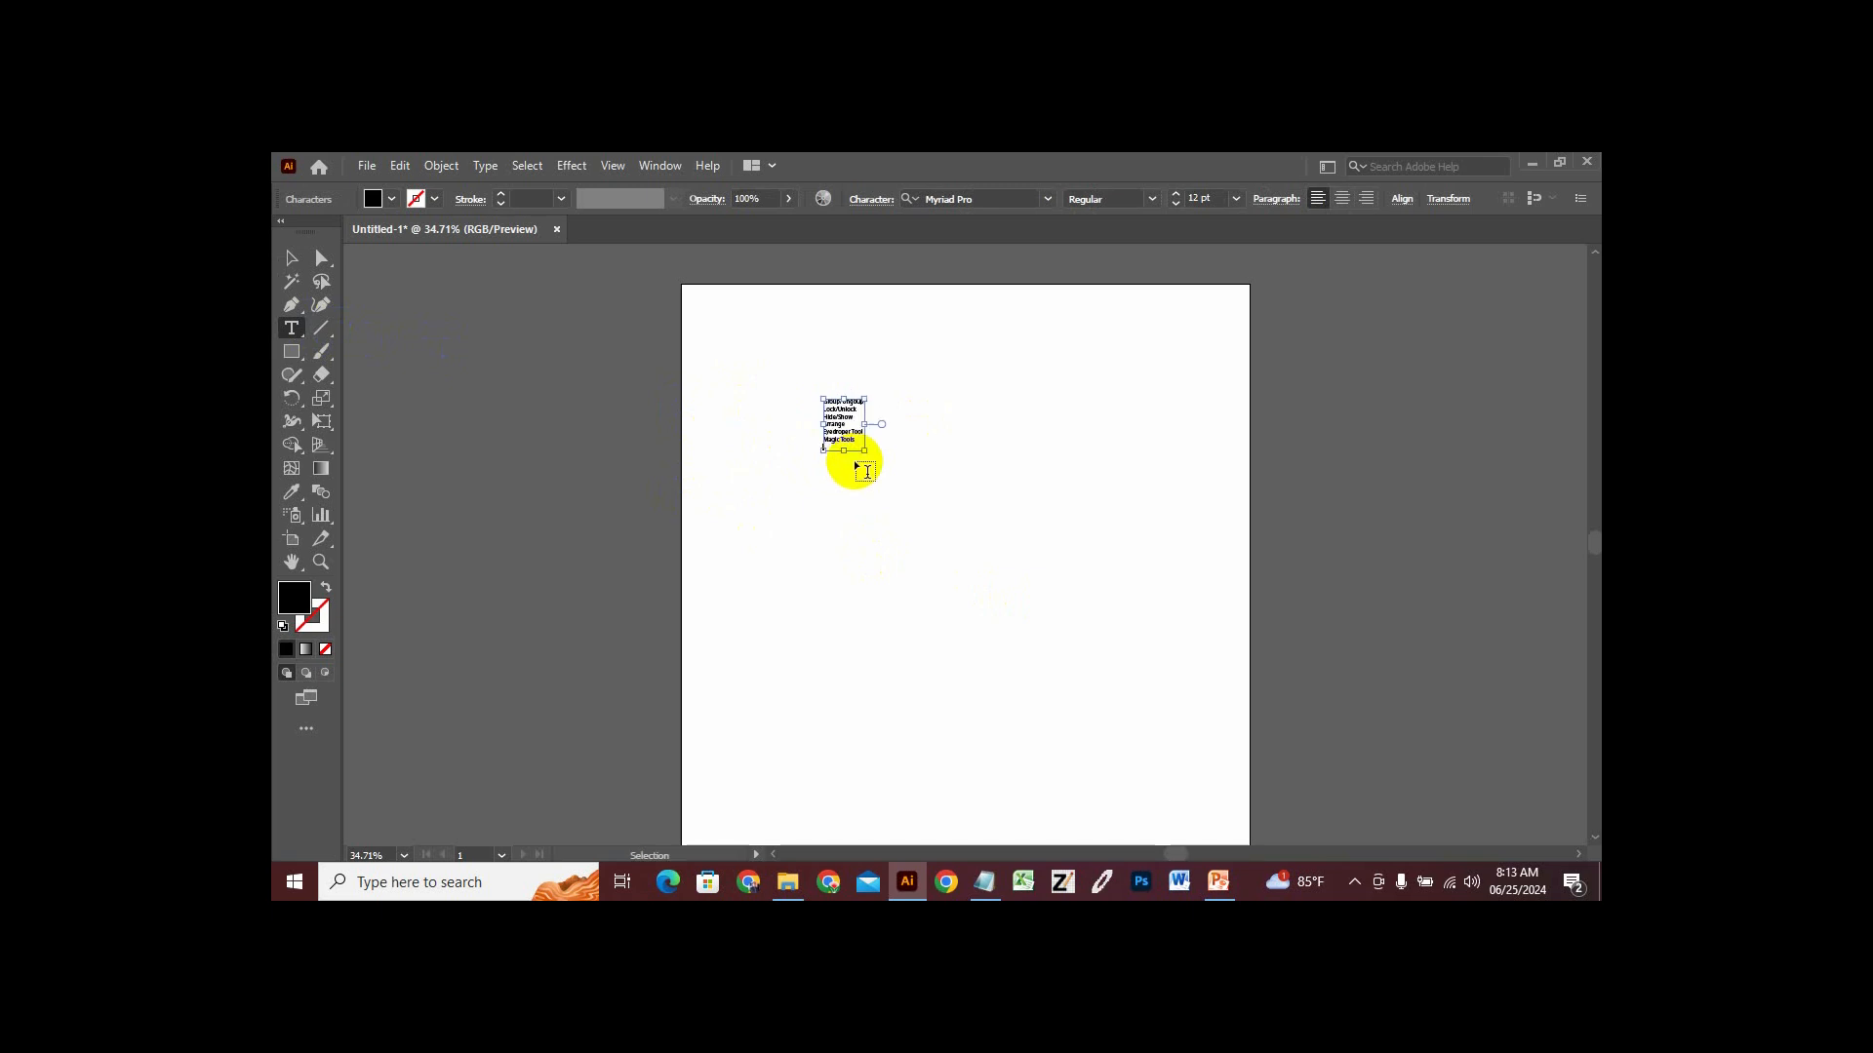
Scale the topic list up to about 57 pt and move it off the artboard to its right side.
click(291, 258)
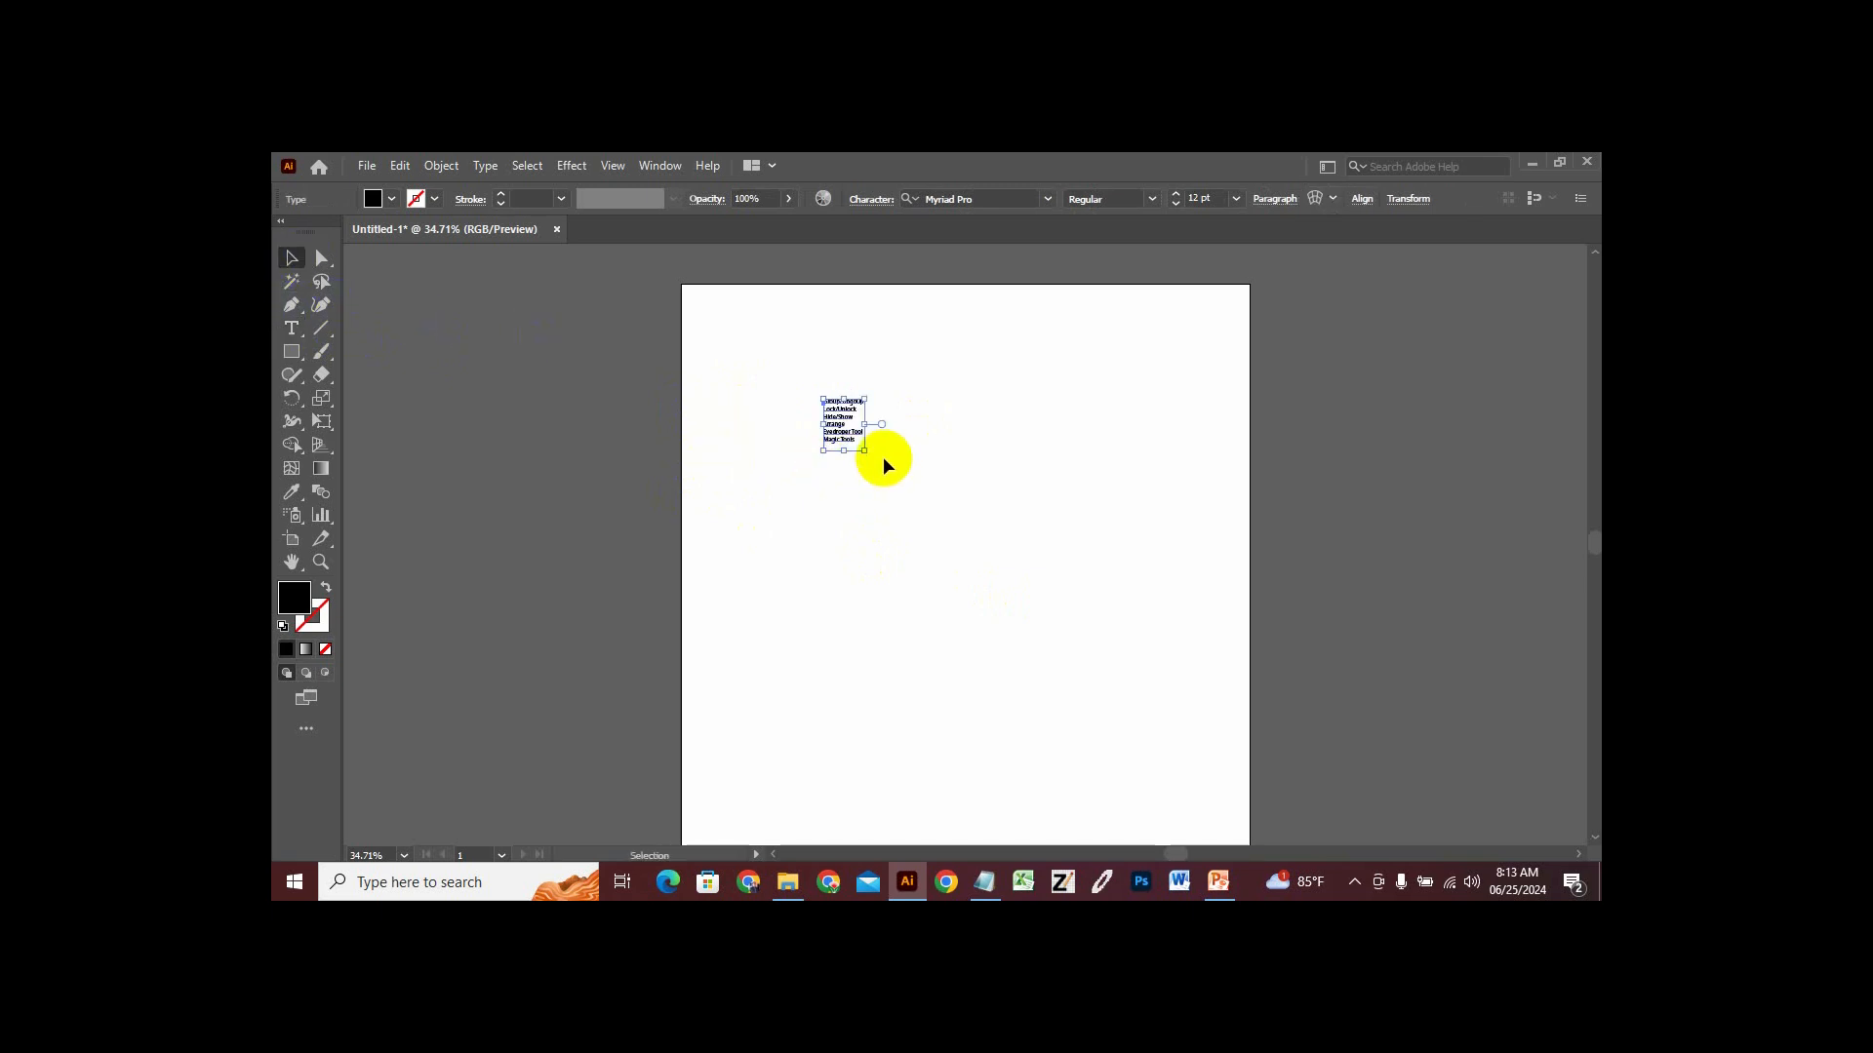
drag(864, 450, 941, 549)
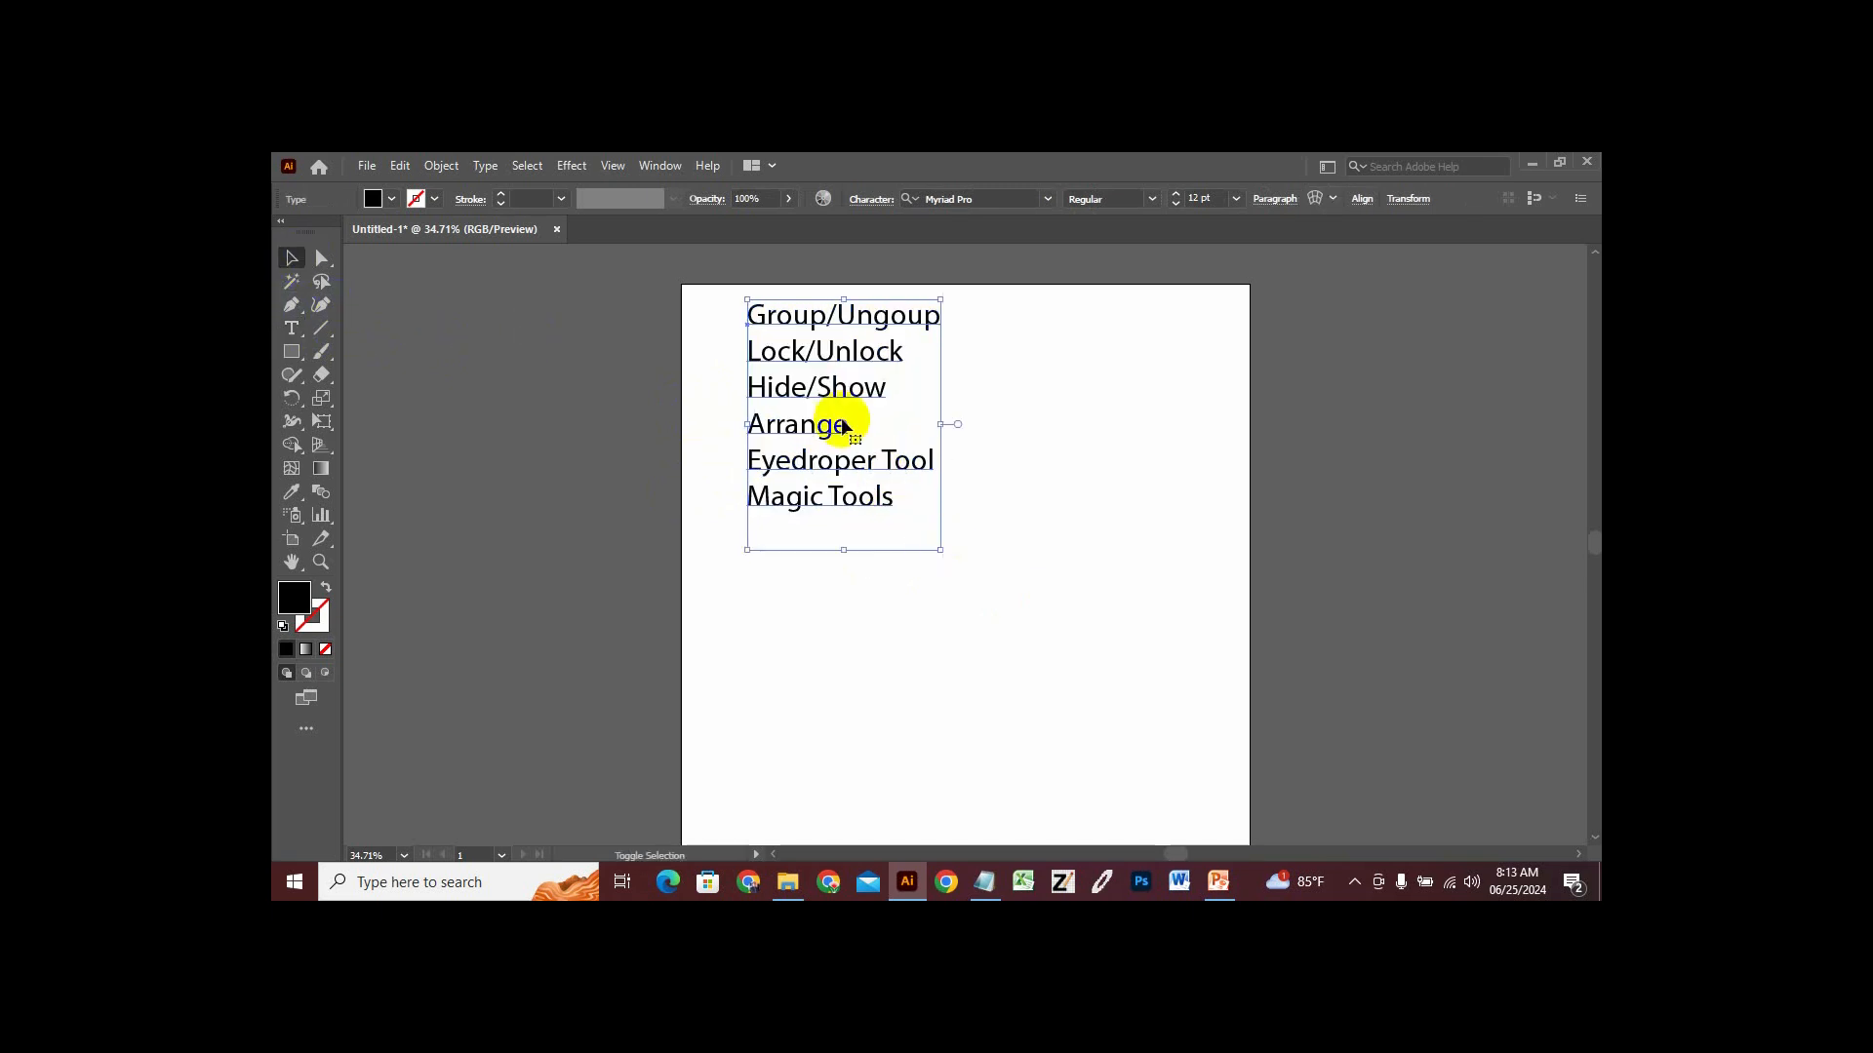
drag(836, 355, 875, 429)
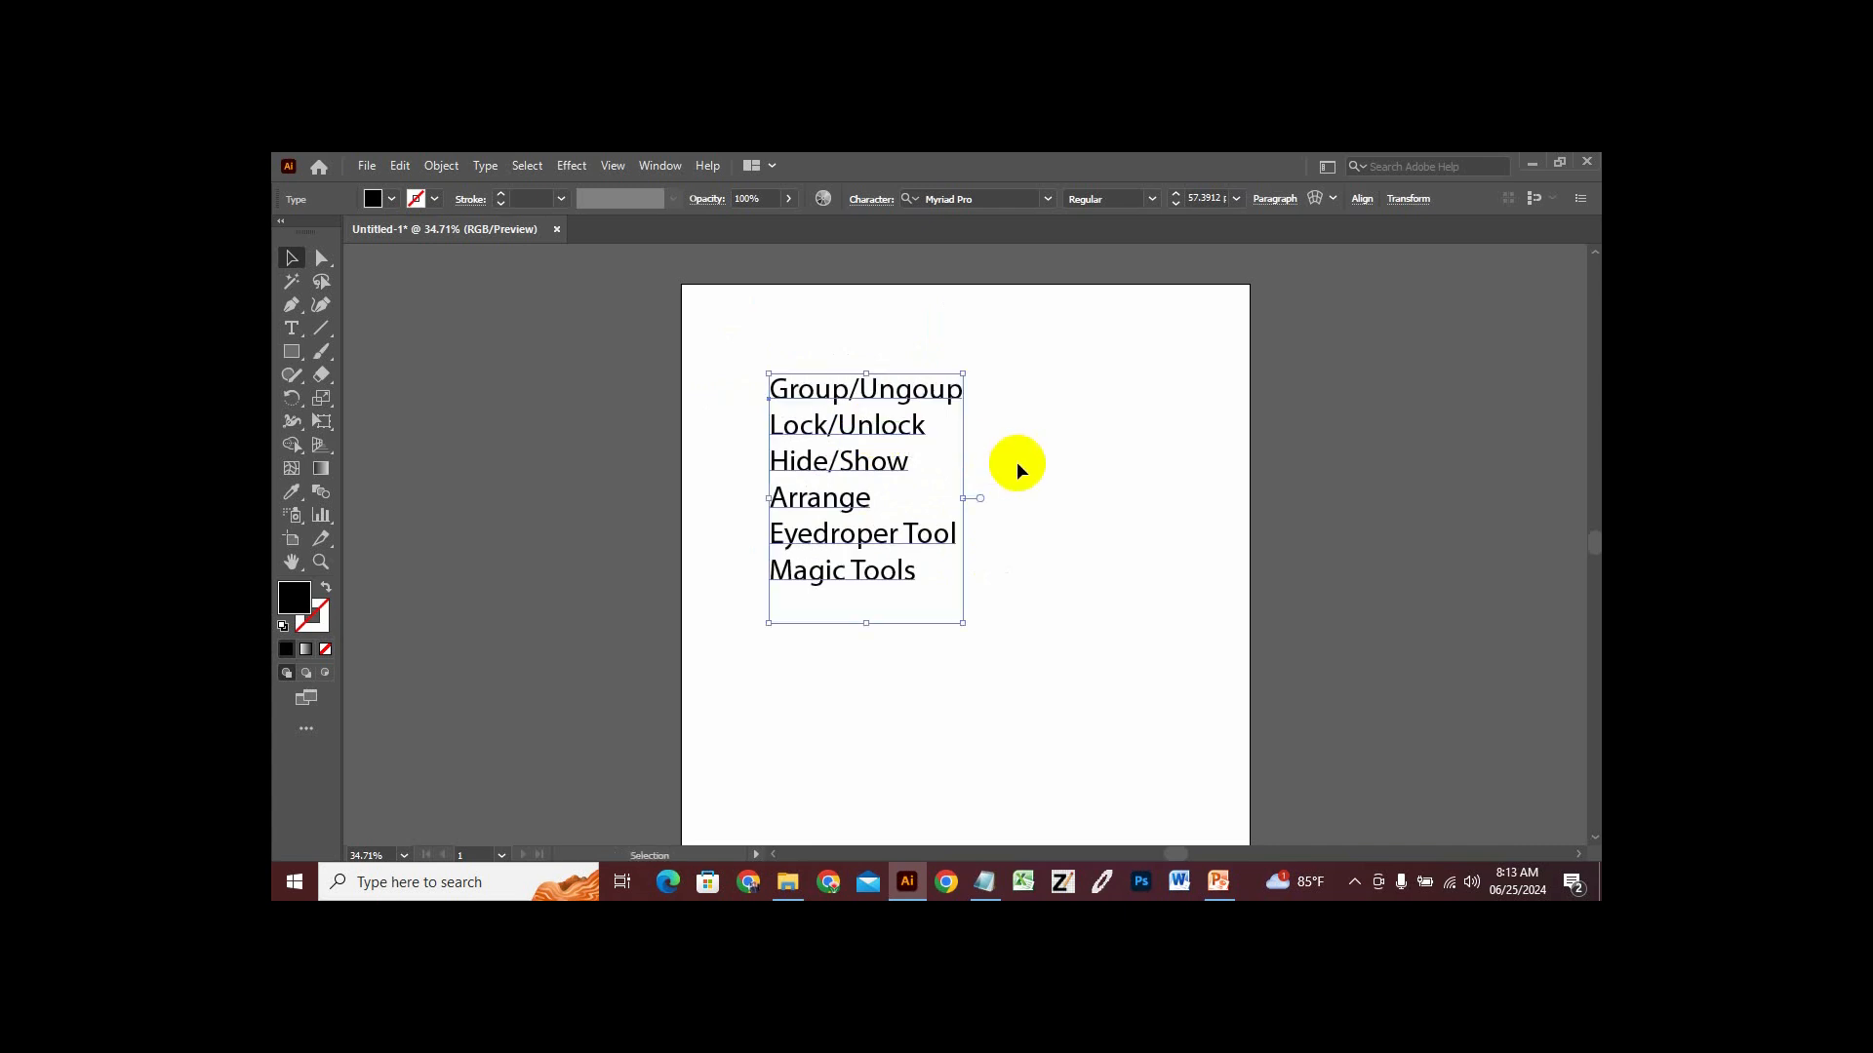
click(1016, 461)
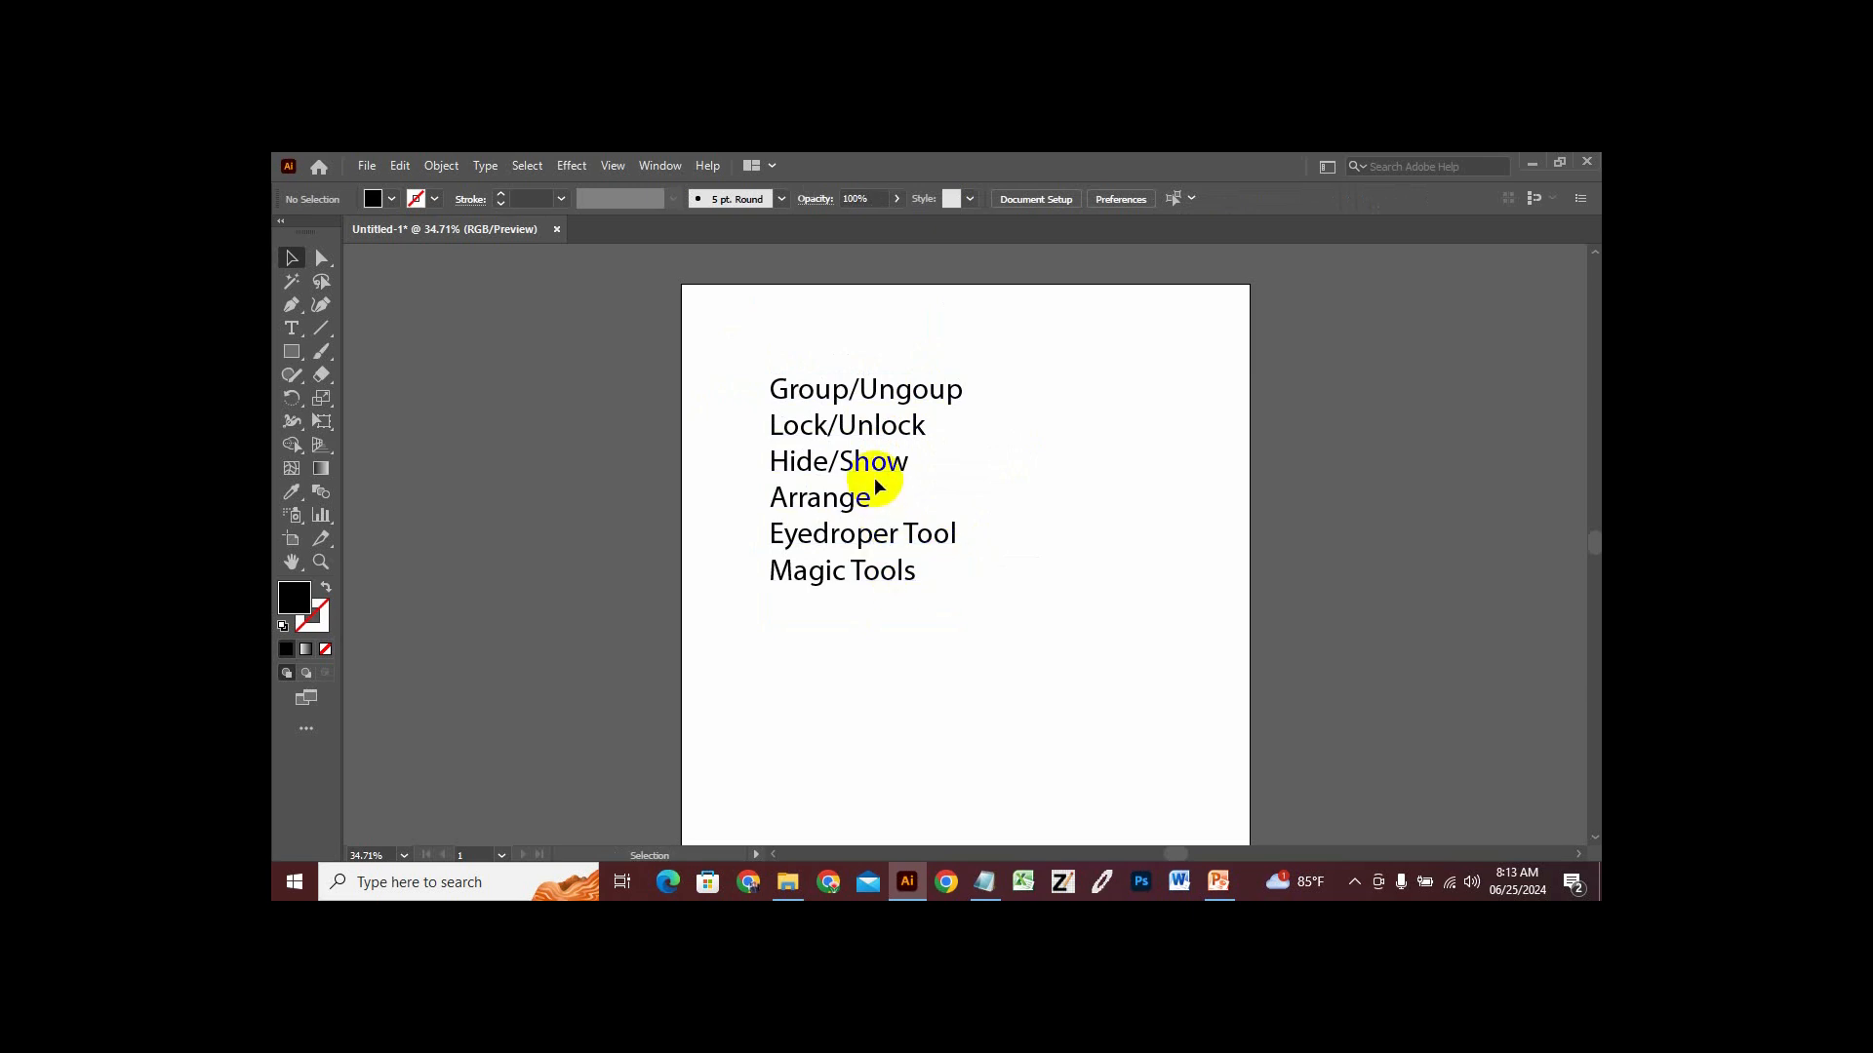
drag(887, 473, 1430, 473)
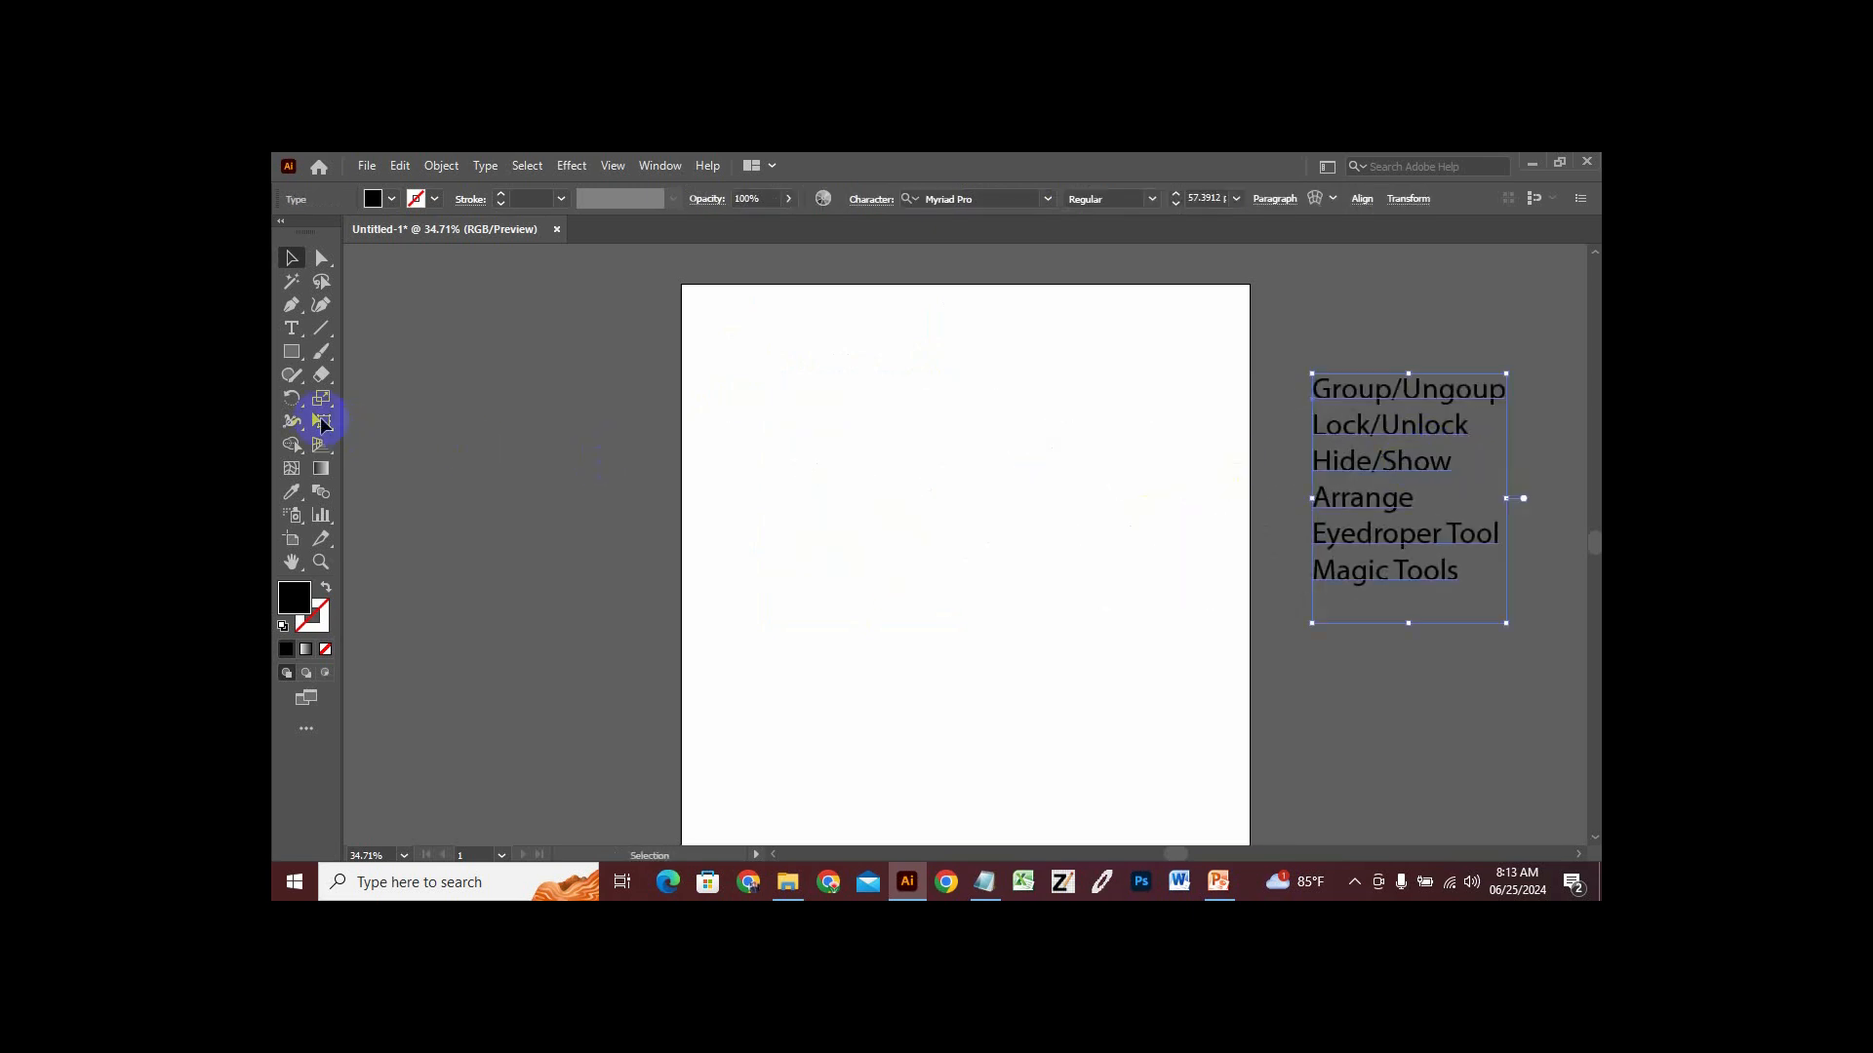
Draw a wide rectangle across most of the artboard's width and fill it with green.
click(299, 364)
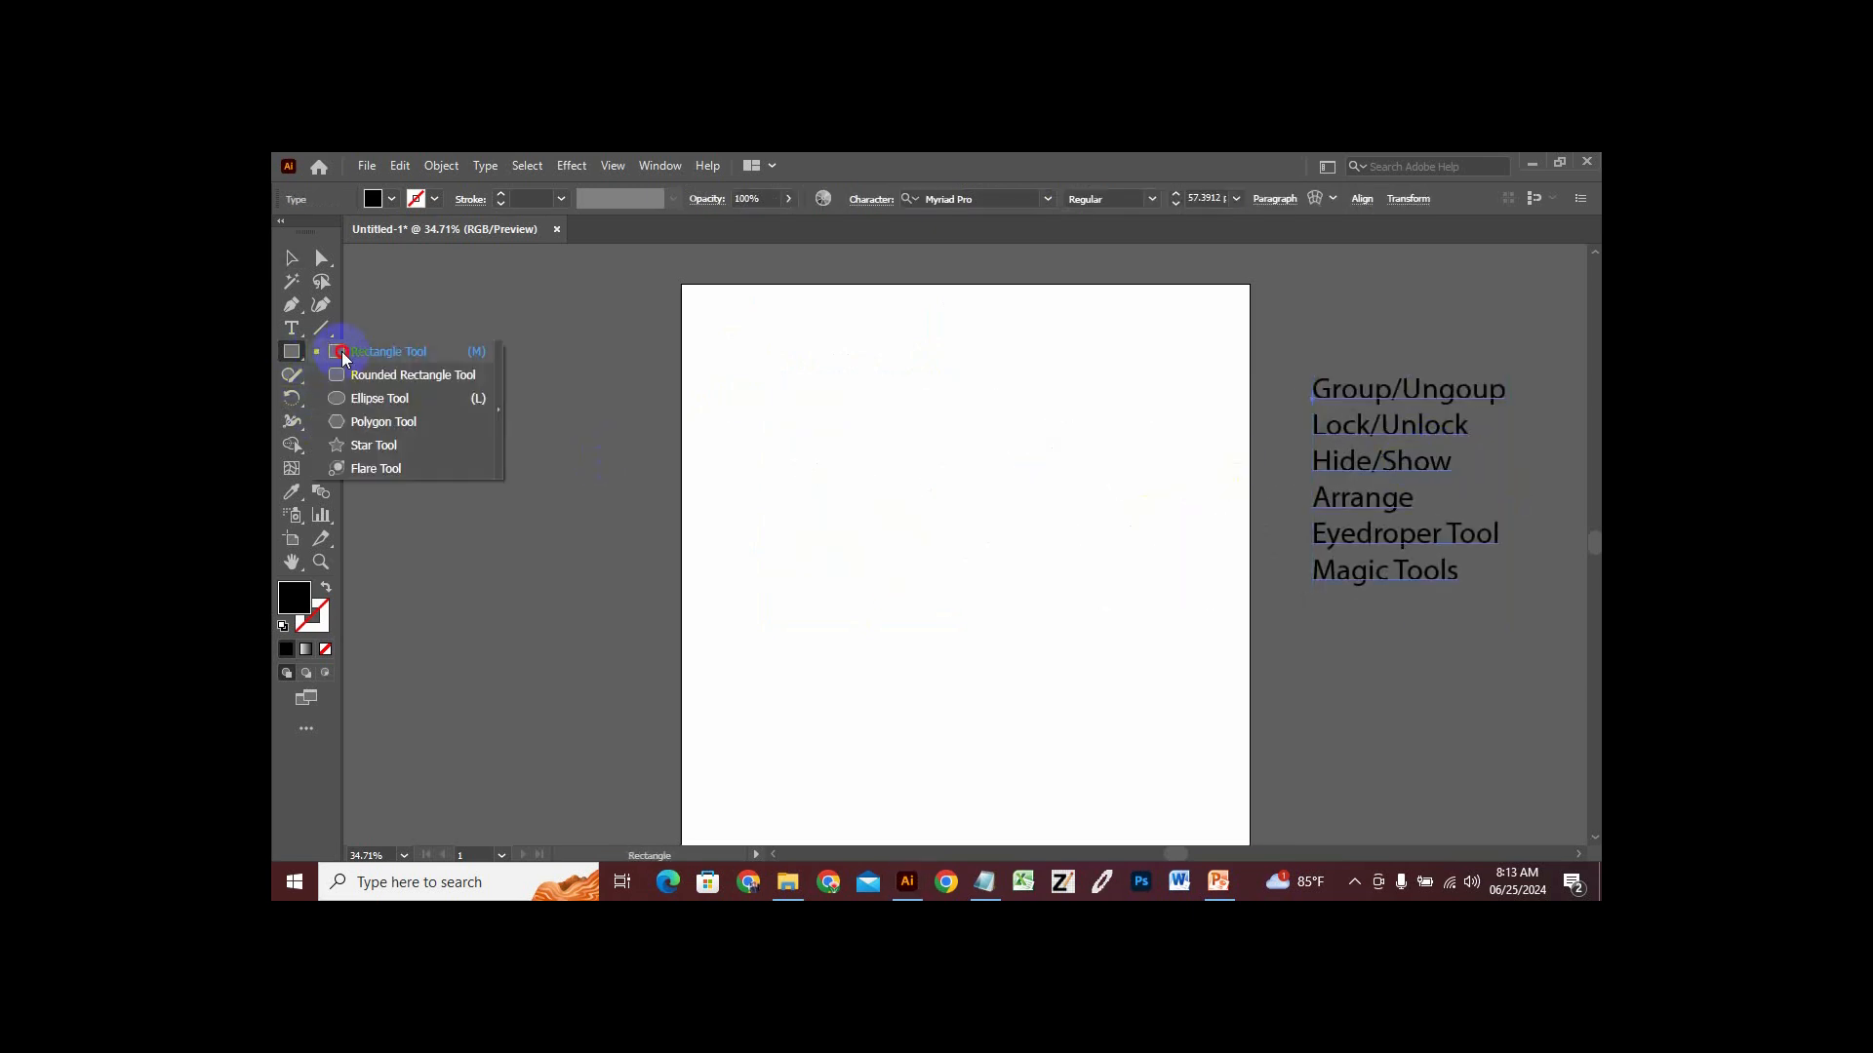
click(347, 353)
drag(712, 443, 1216, 718)
click(379, 201)
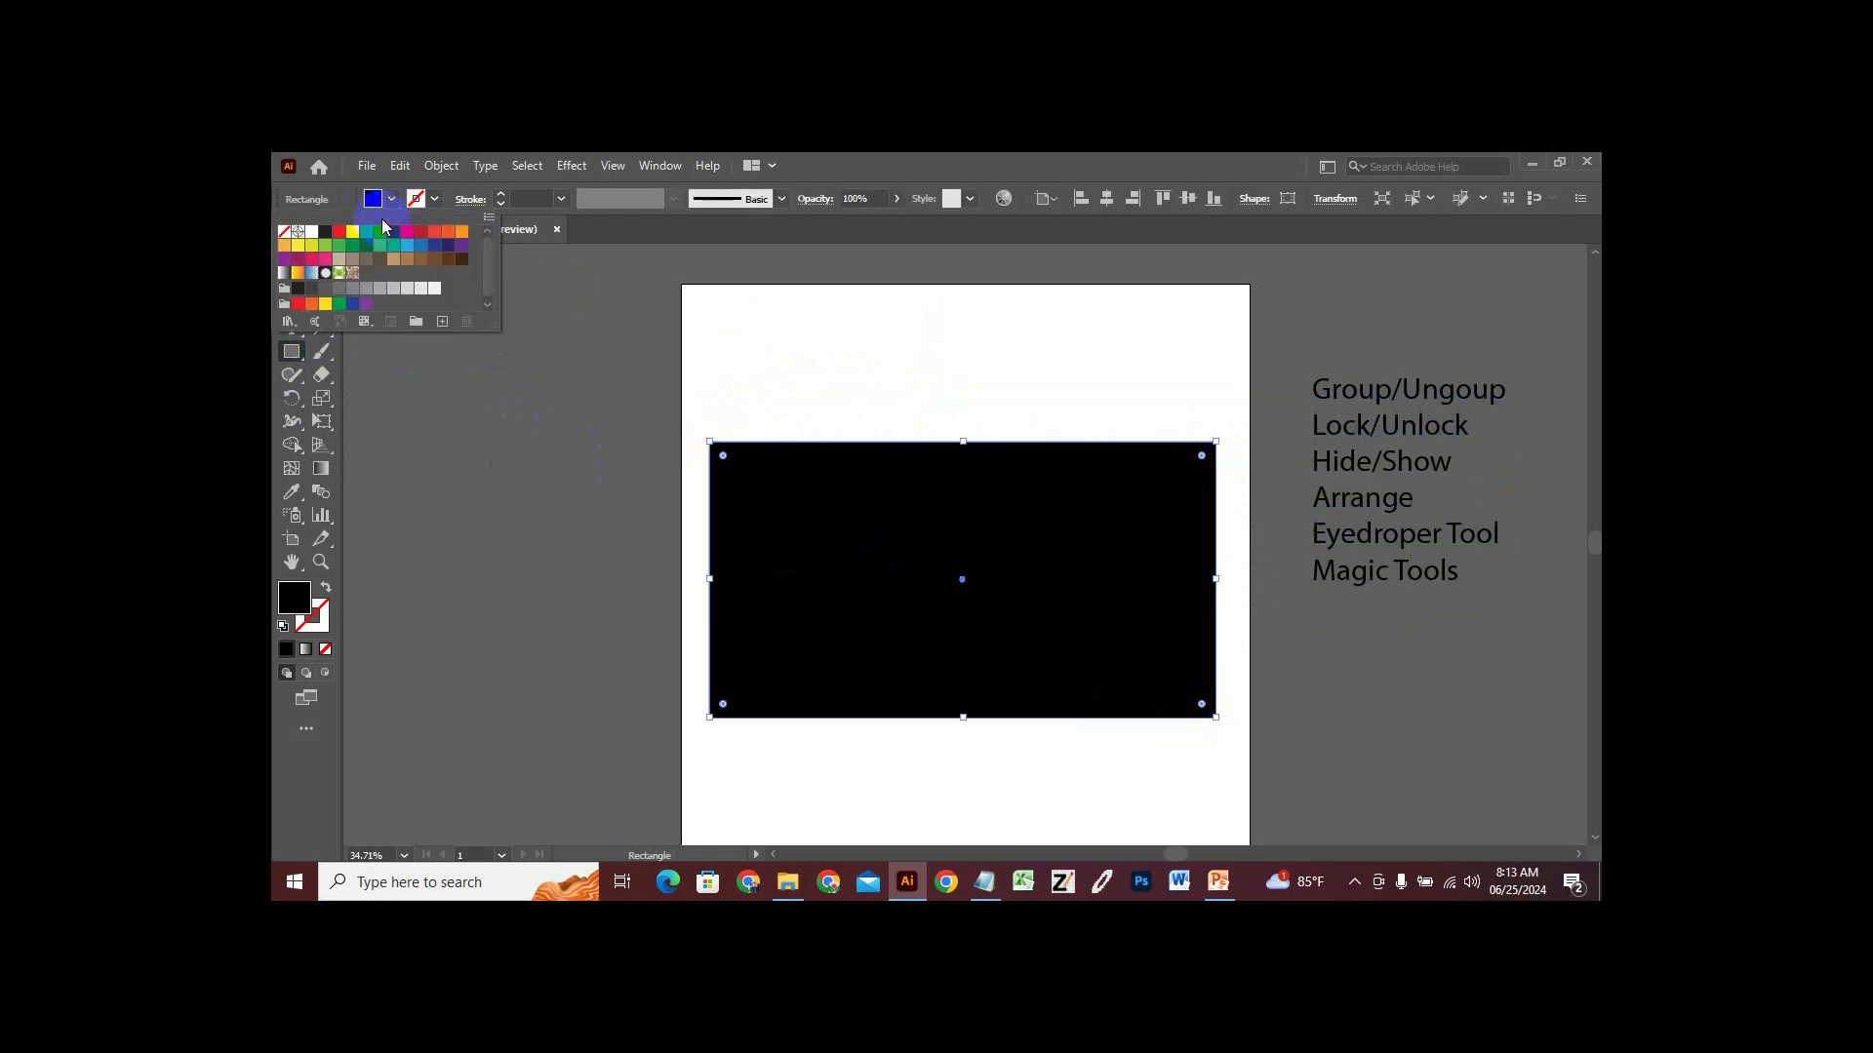
click(366, 234)
Draw a circle in the middle of the green rectangle with the Ellipse tool and fill it with red.
click(291, 353)
drag(292, 352, 343, 406)
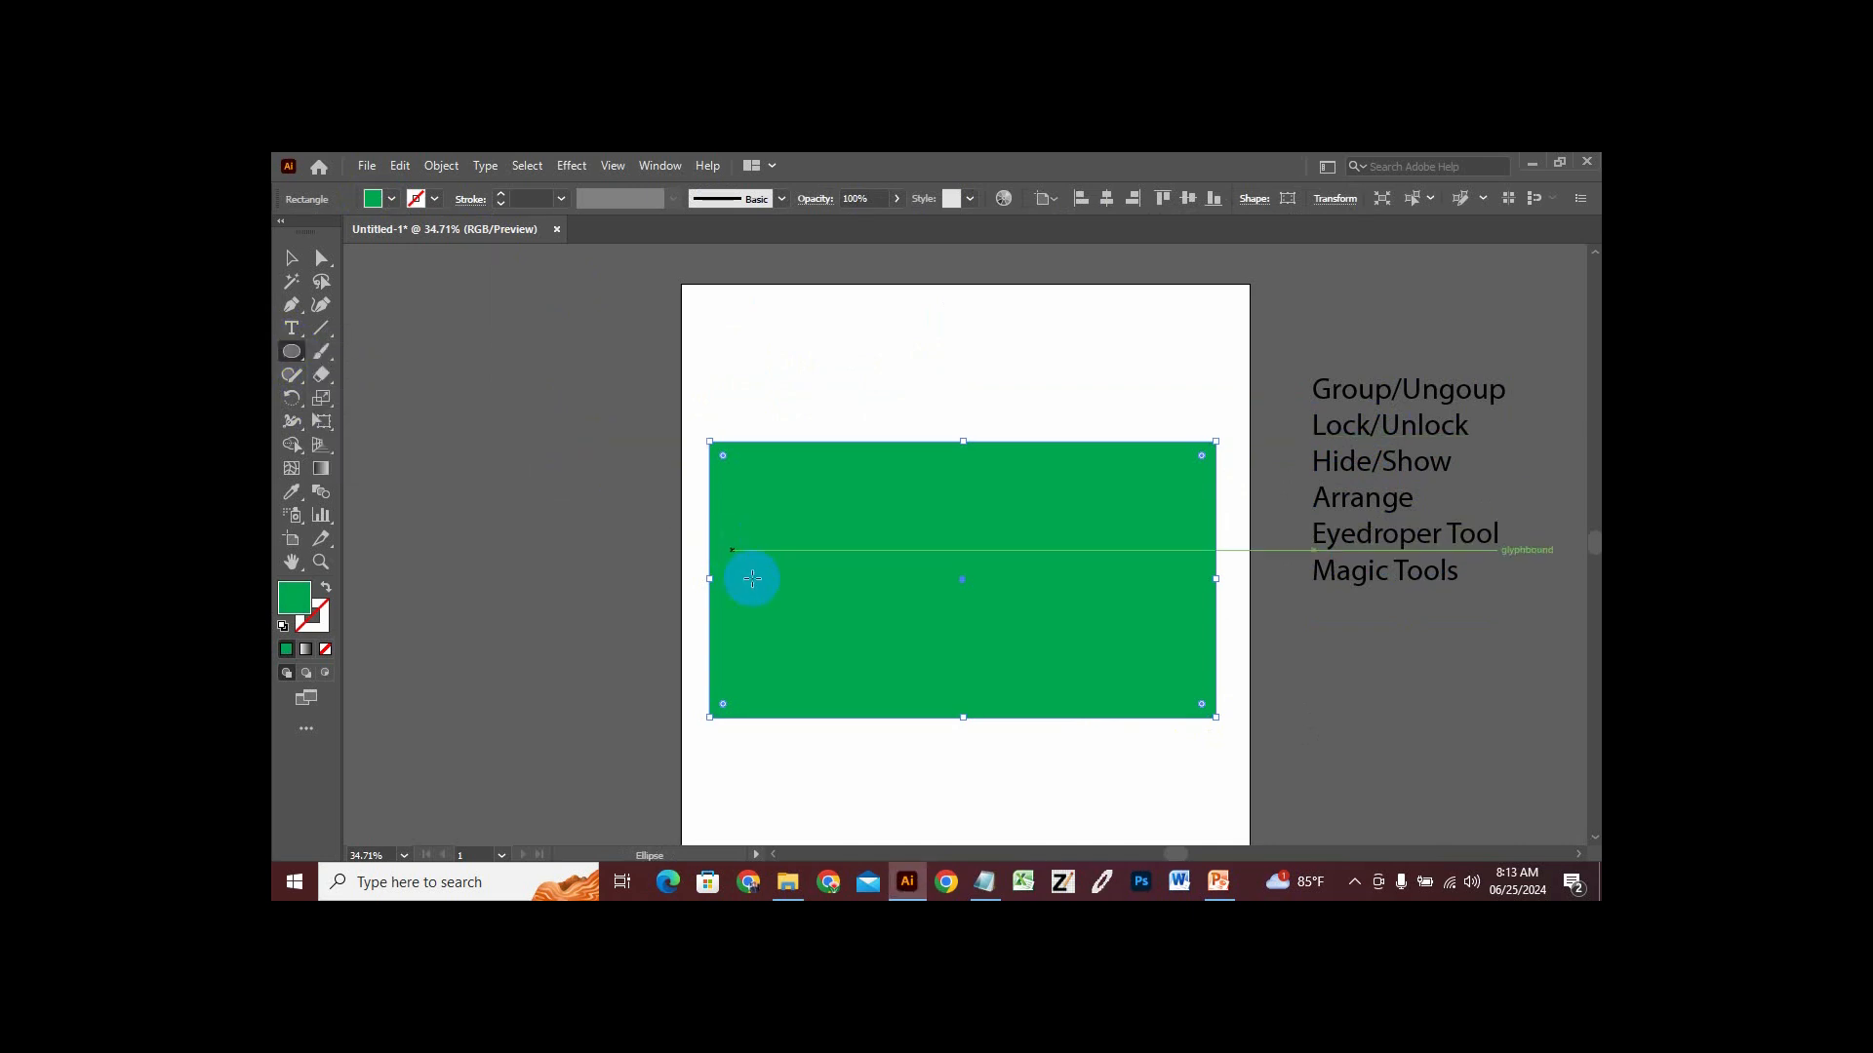
drag(947, 568, 978, 644)
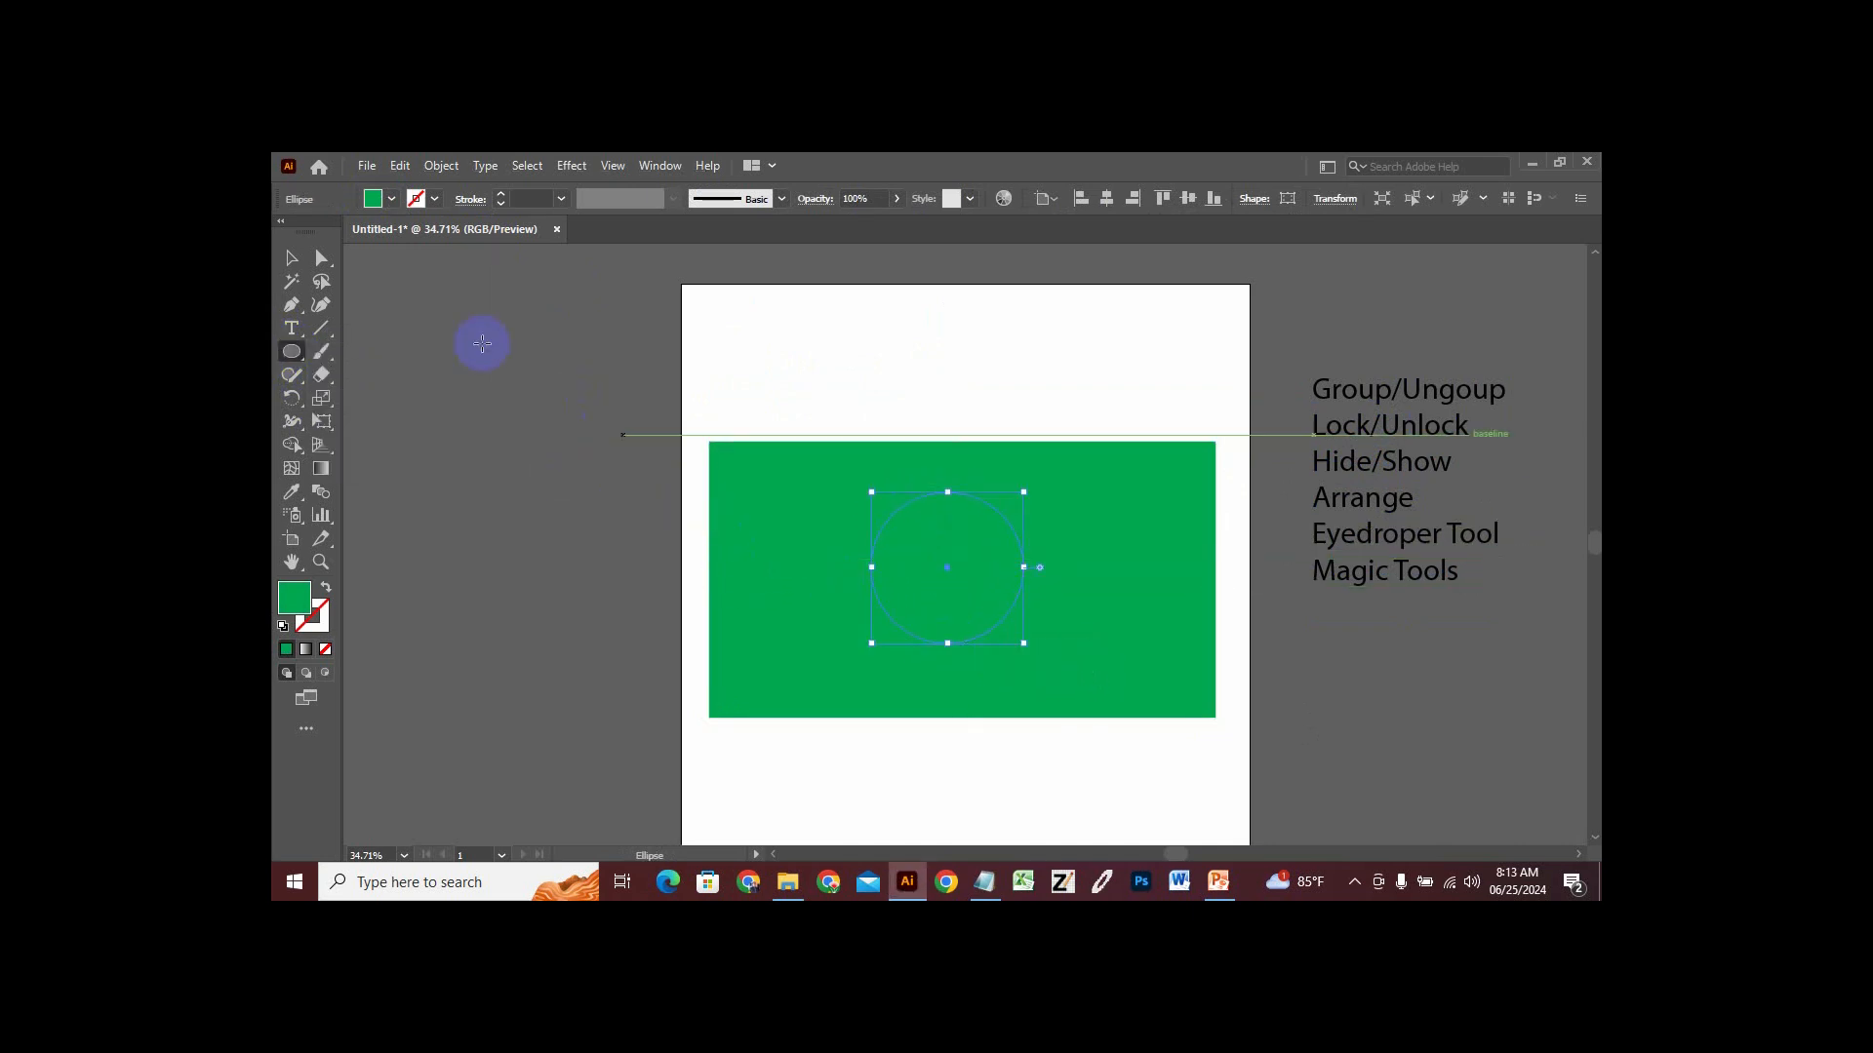
click(374, 199)
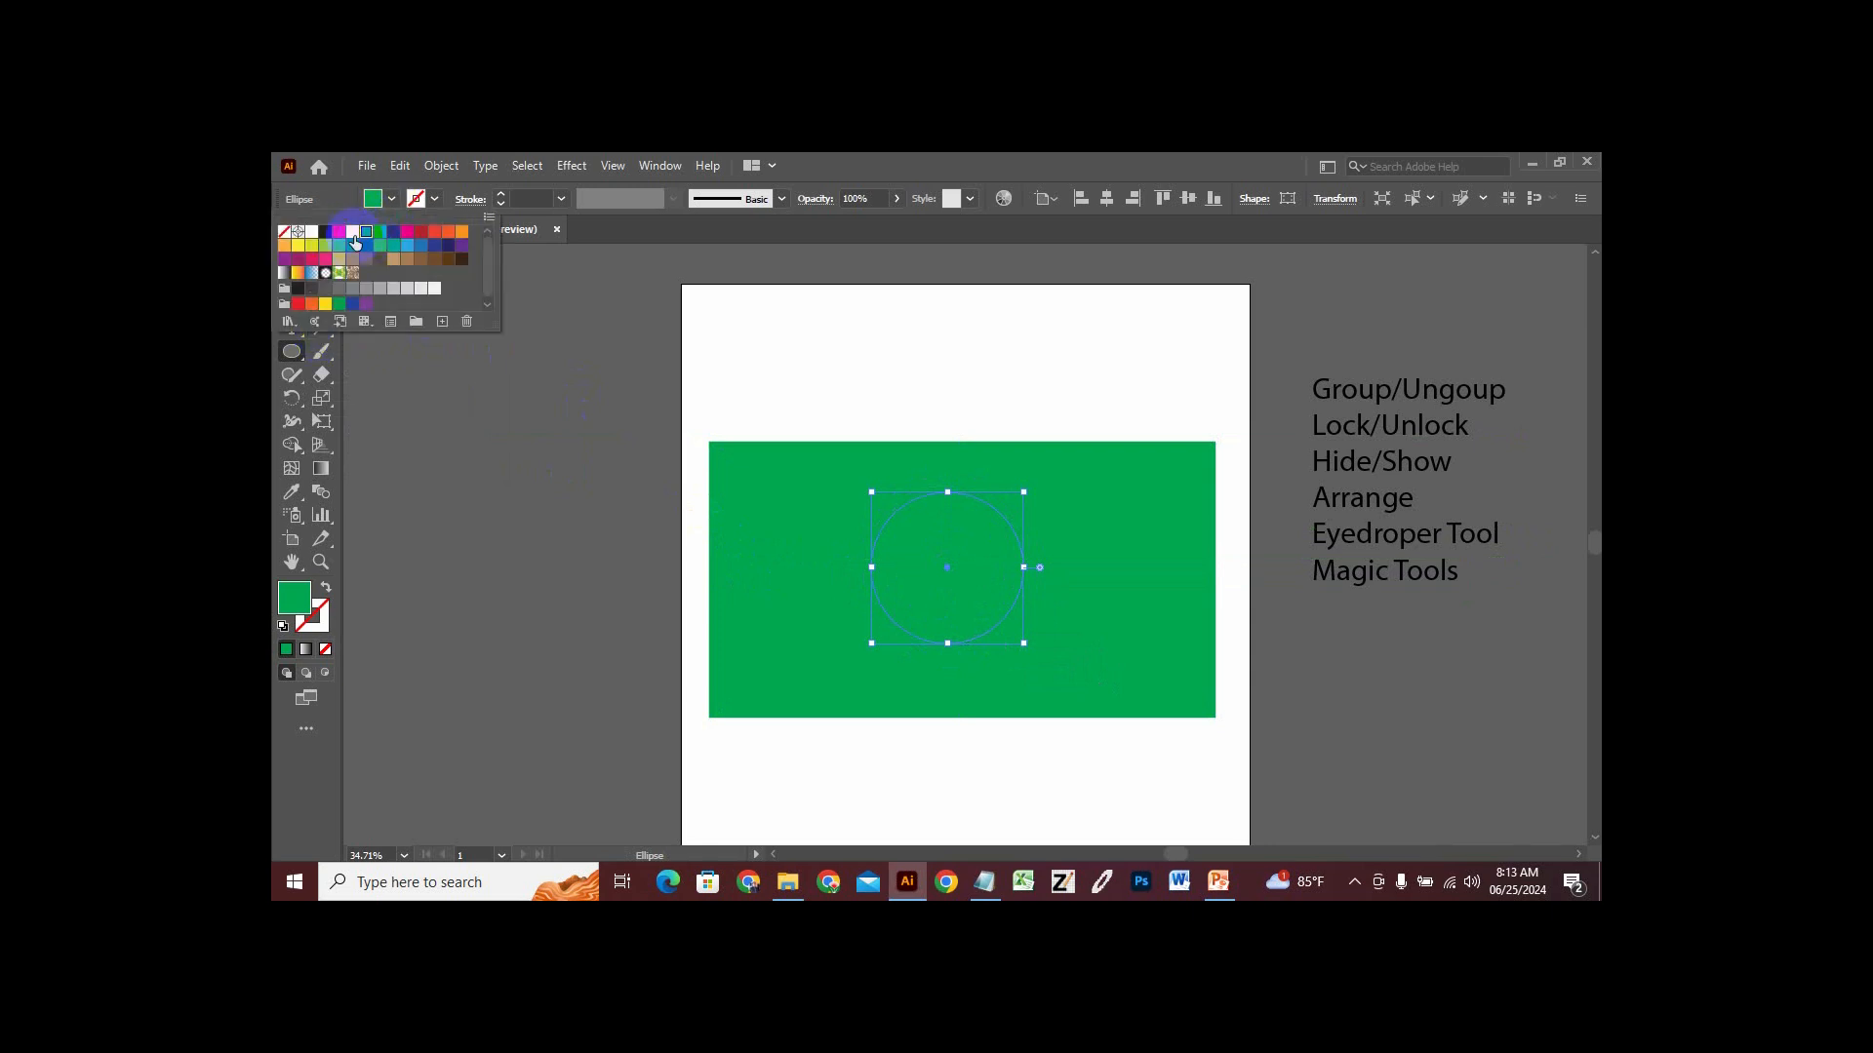
click(339, 234)
click(463, 396)
Move the red circle to the center of the green rectangle and deselect it.
click(291, 259)
drag(946, 566, 958, 573)
click(937, 405)
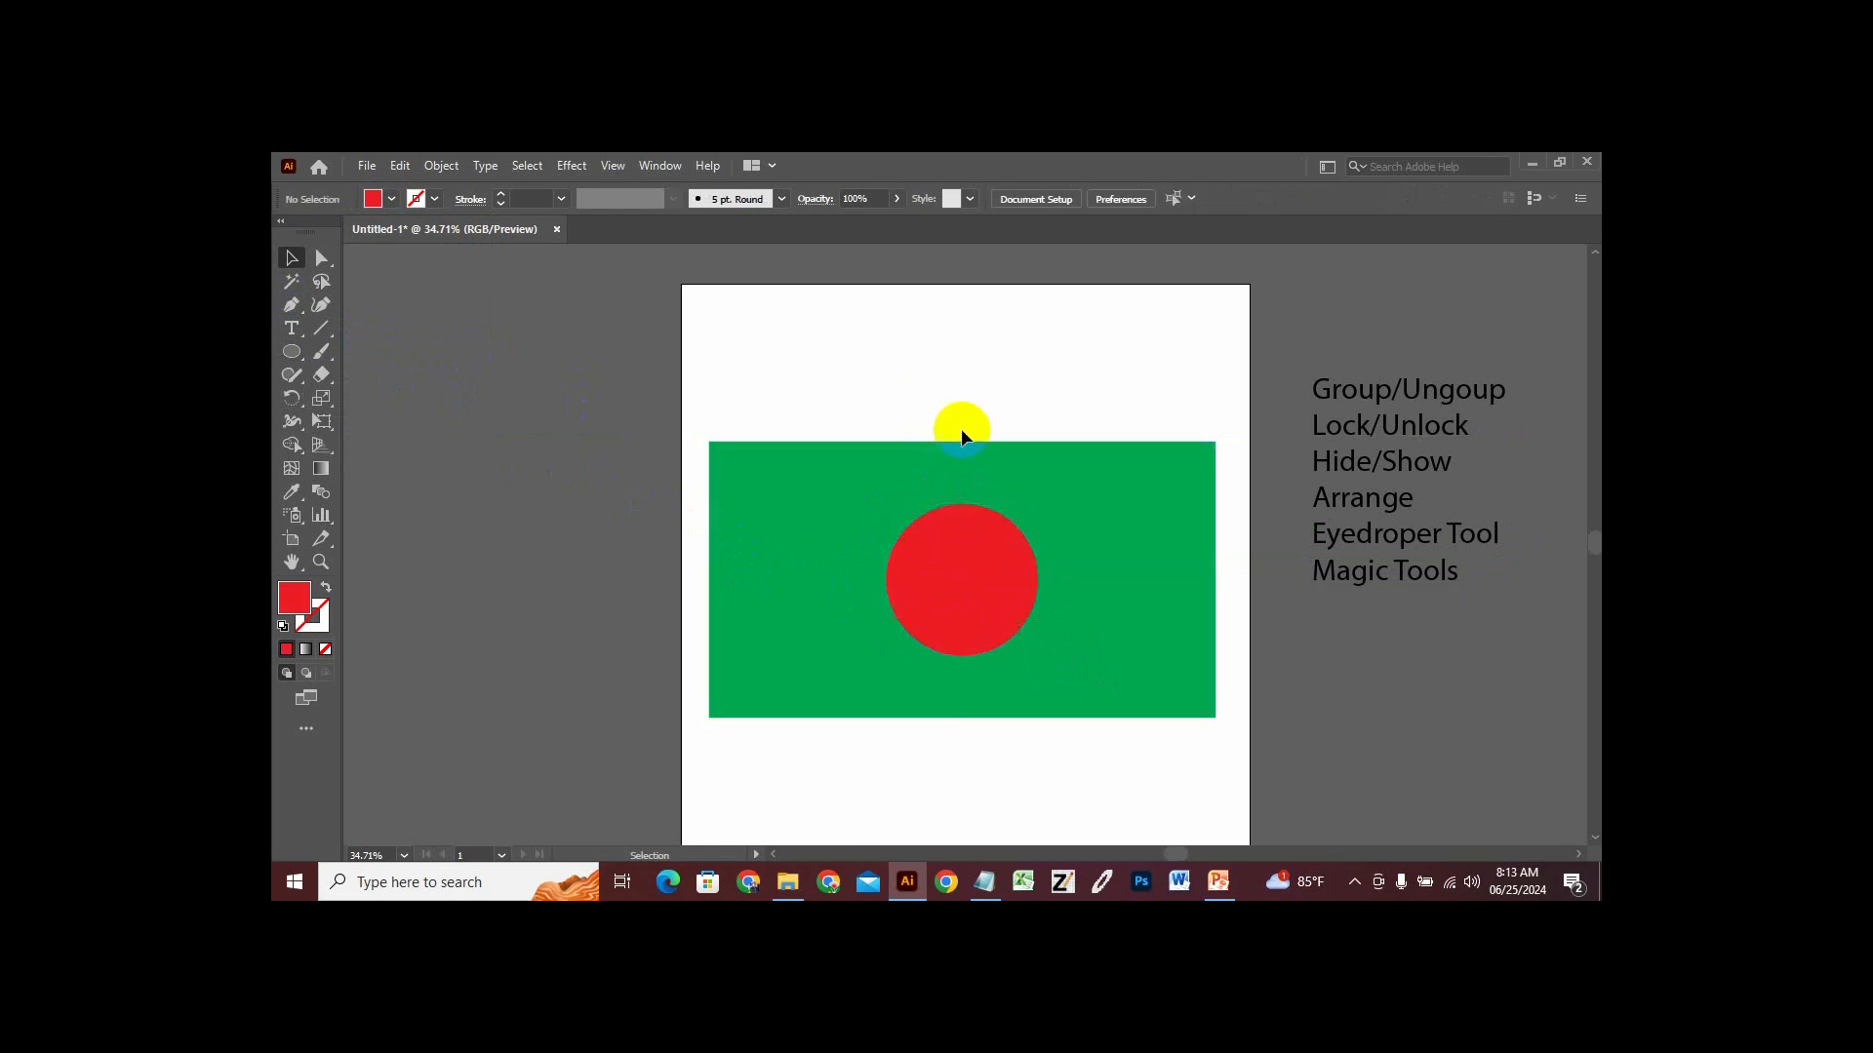
Move the green rectangle slightly down, and reposition the red circle separately near its center.
drag(1050, 426, 1045, 483)
mouse_move(978, 560)
mouse_down()
mouse_move(1039, 511)
mouse_move(988, 586)
mouse_move(977, 572)
mouse_up()
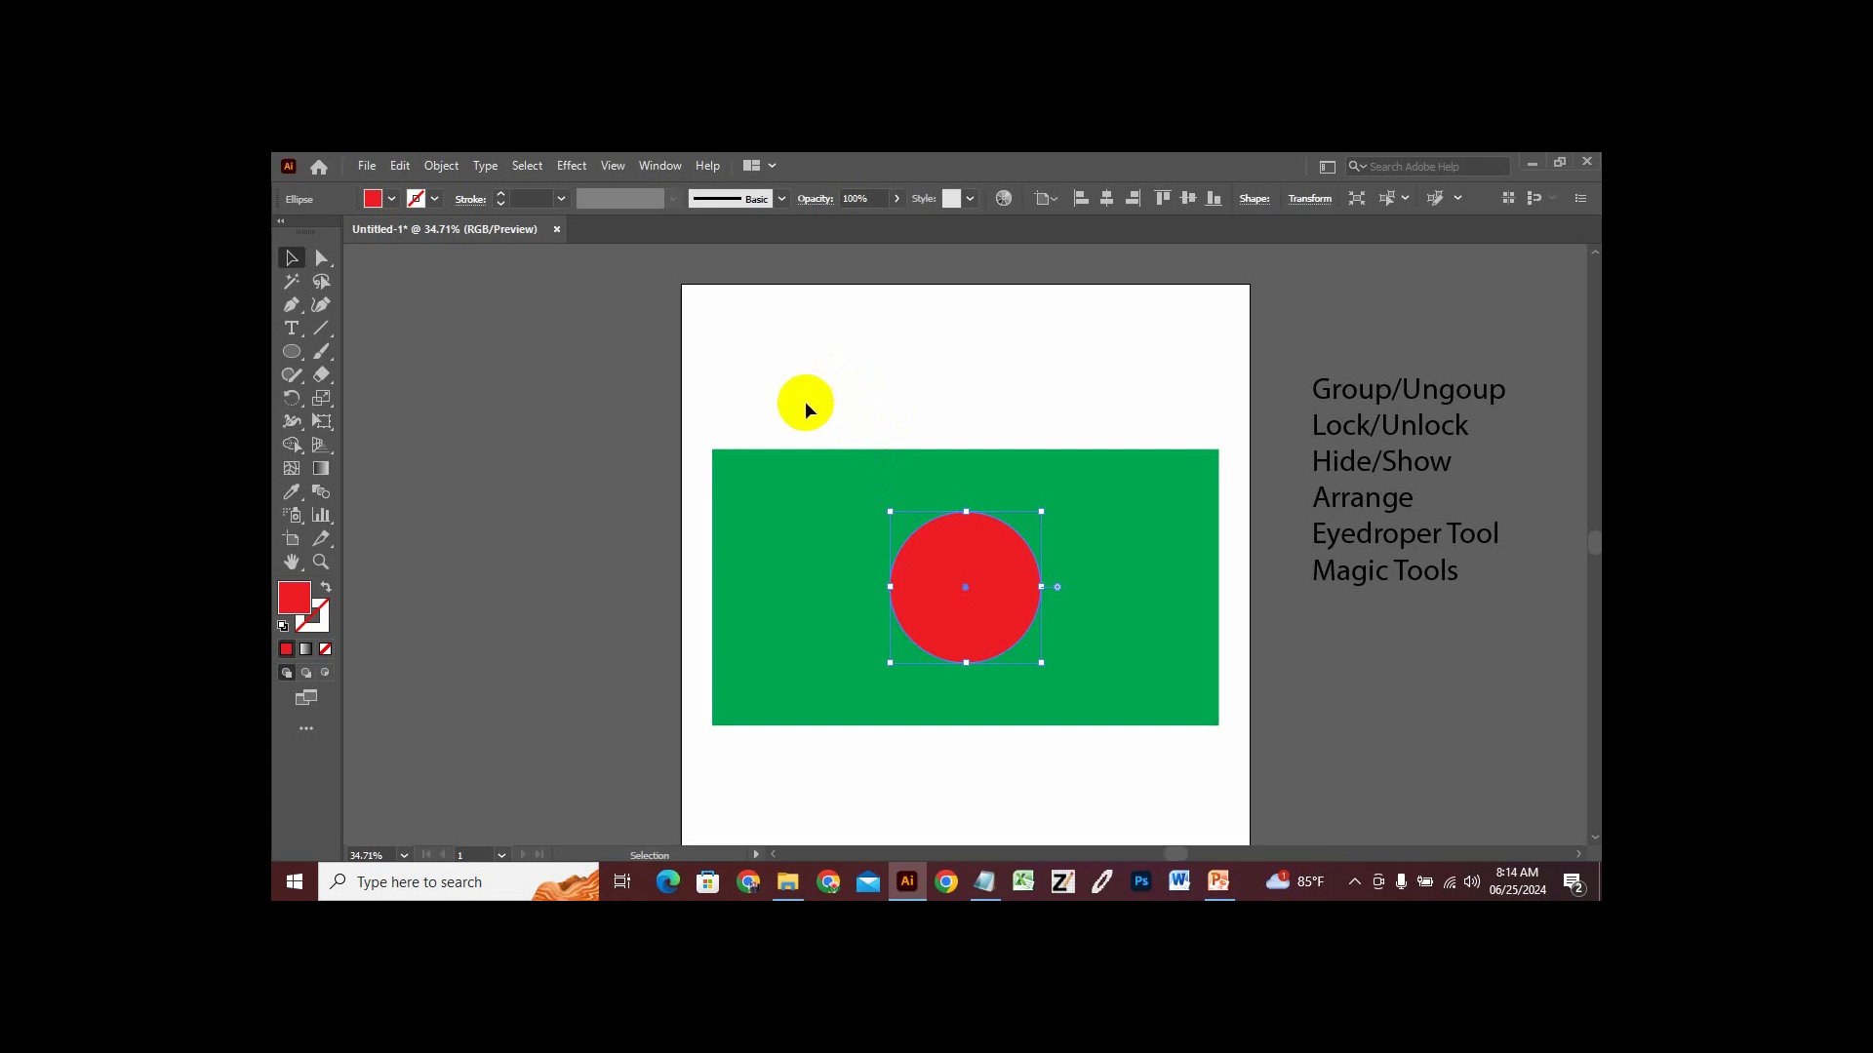
drag(973, 609, 970, 583)
click(887, 408)
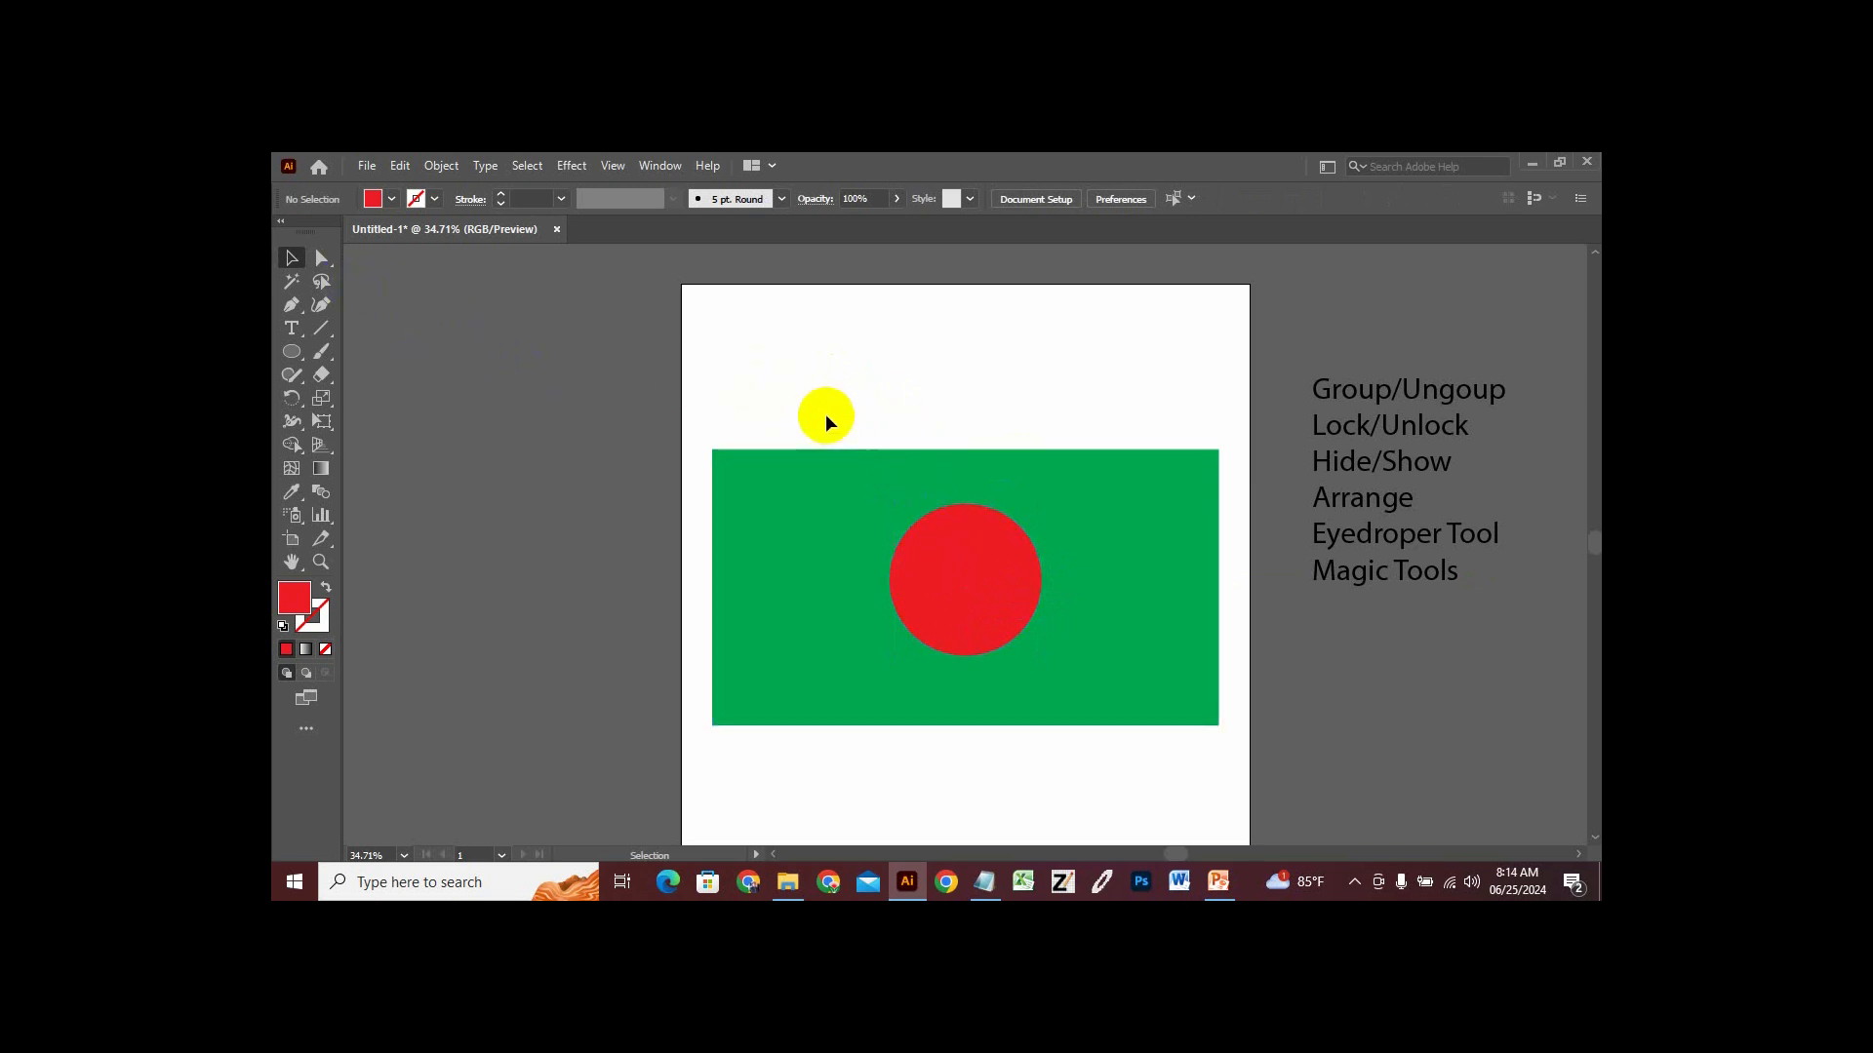
Select the green rectangle and the red circle together and group them.
drag(805, 396, 1020, 712)
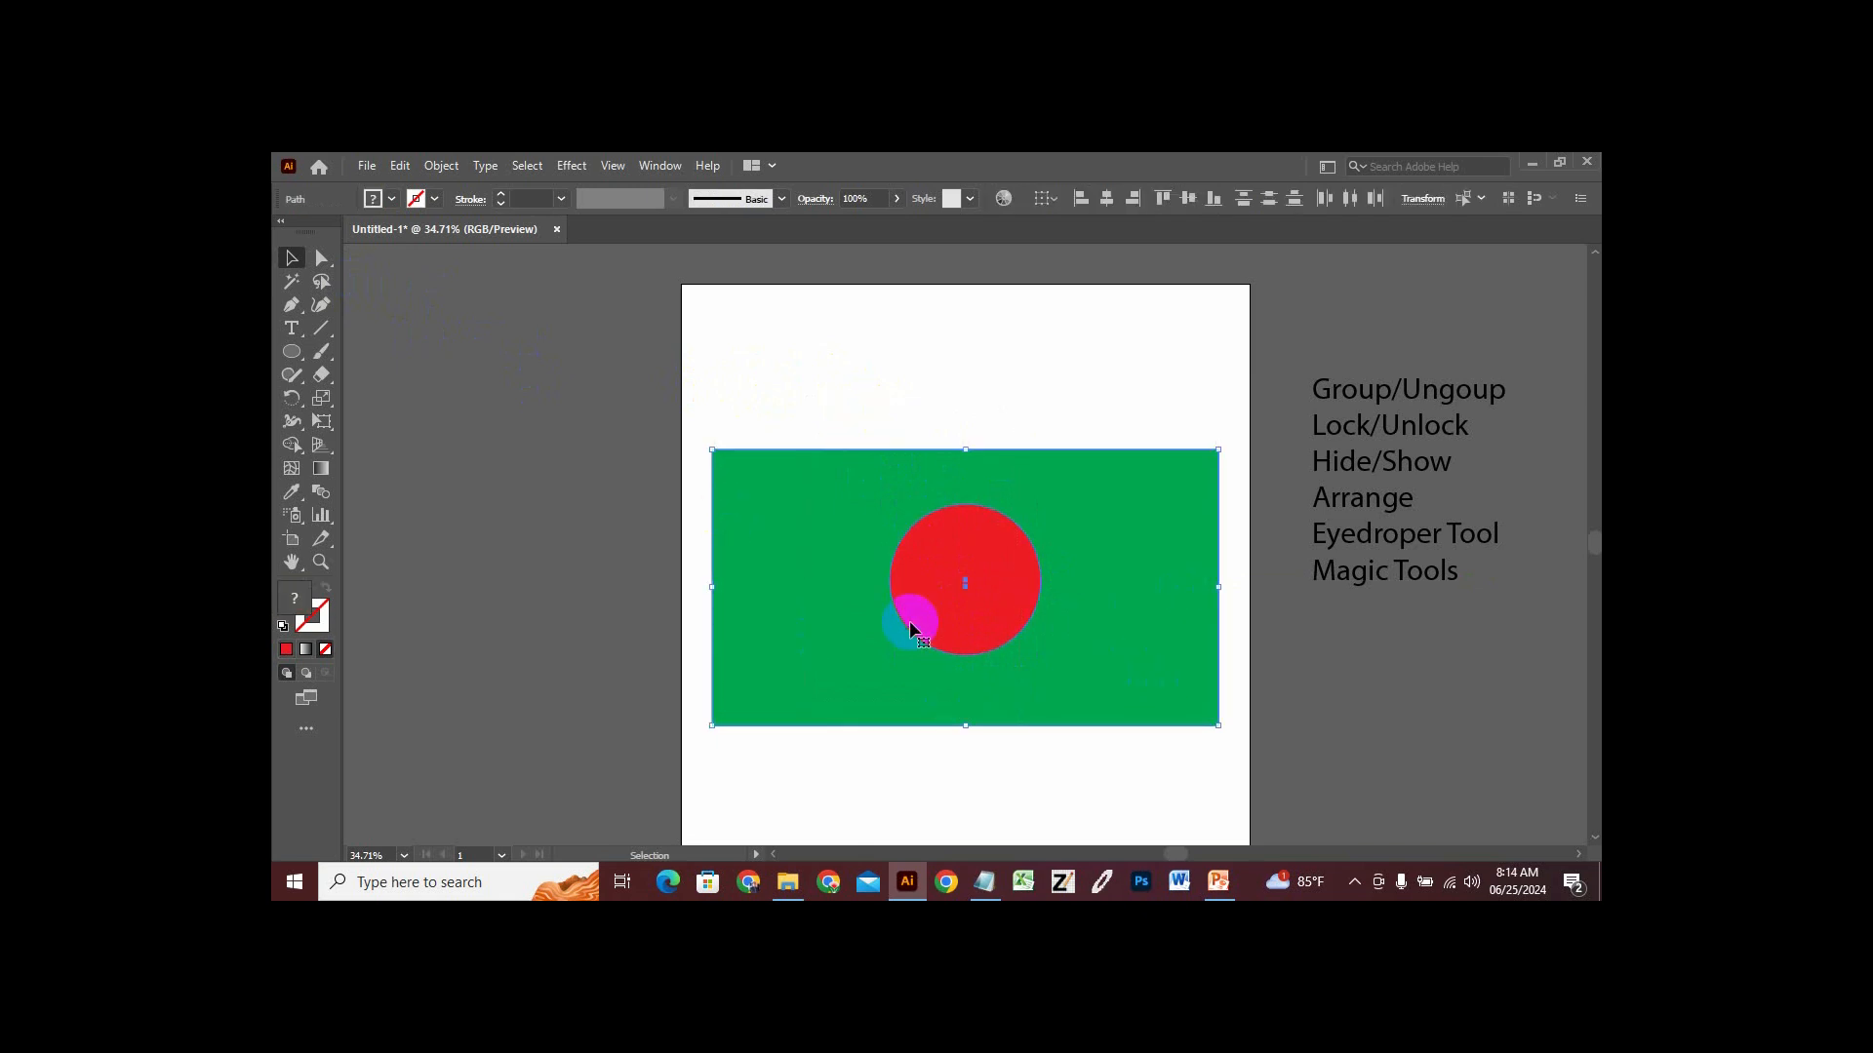
click(1009, 548)
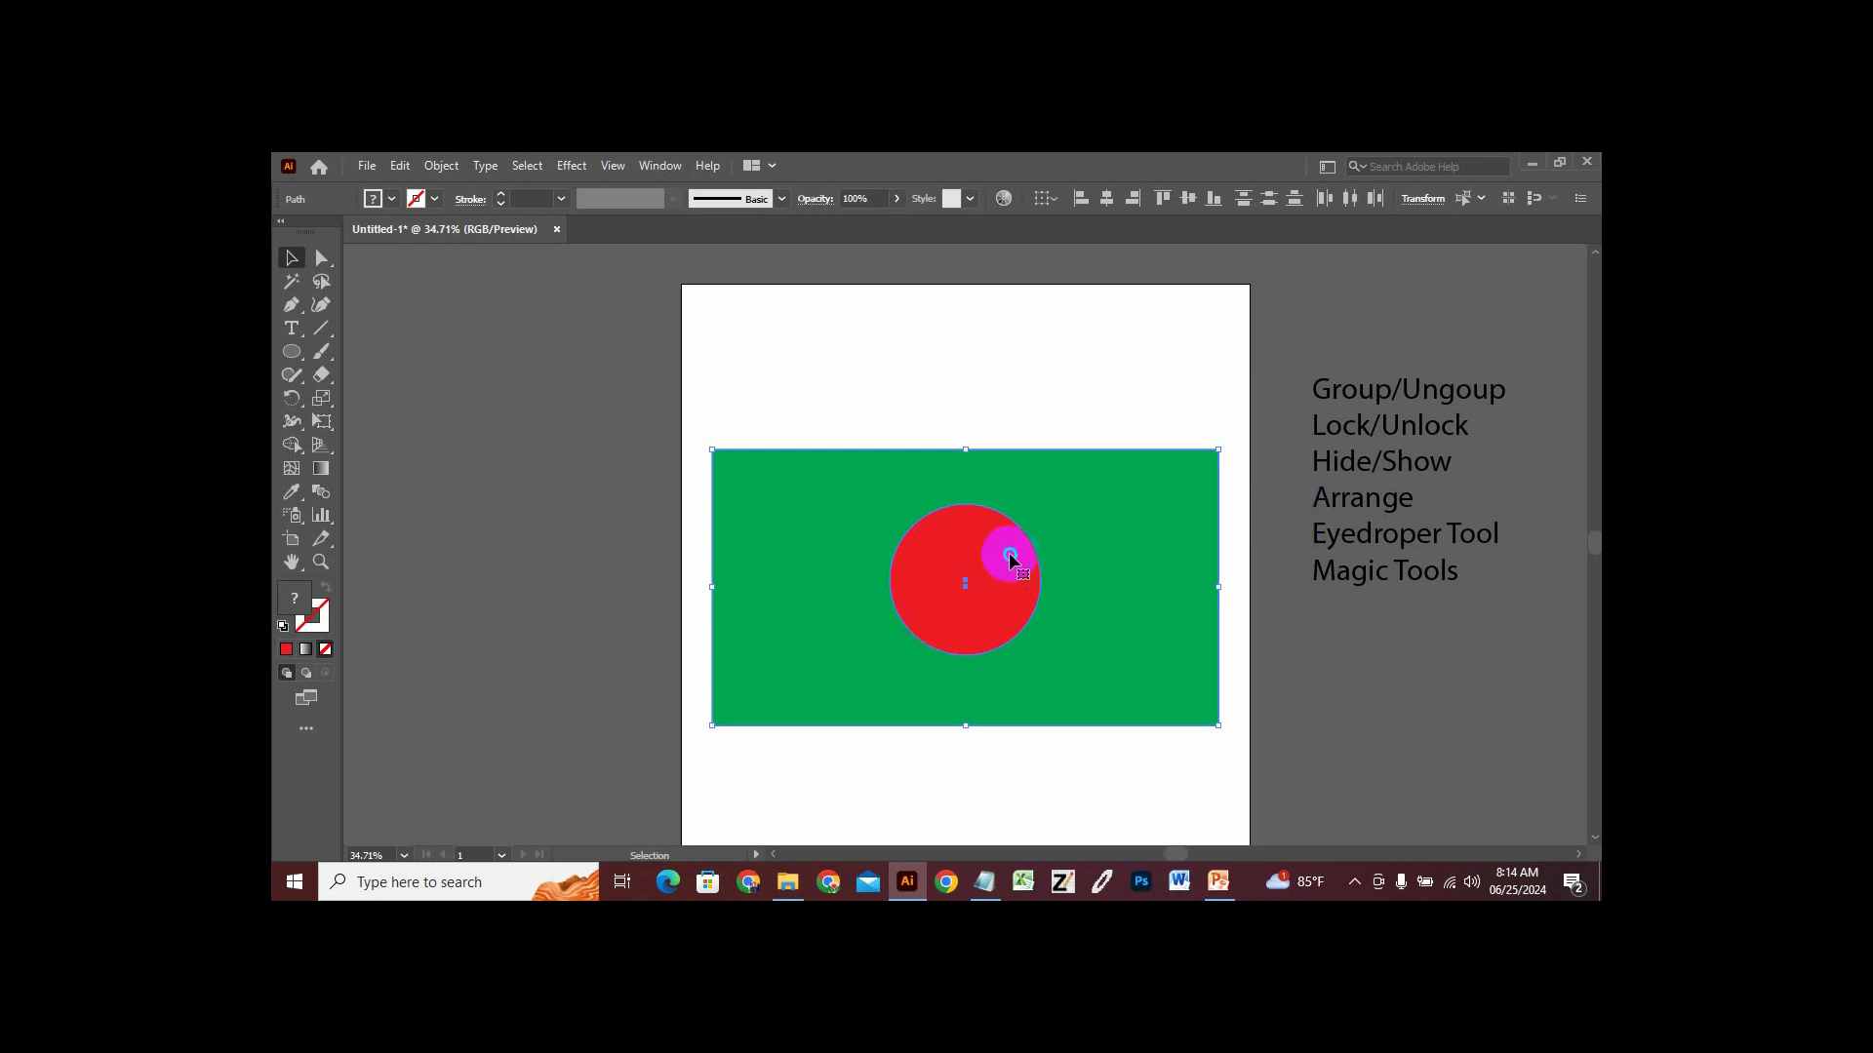
right_click(1034, 540)
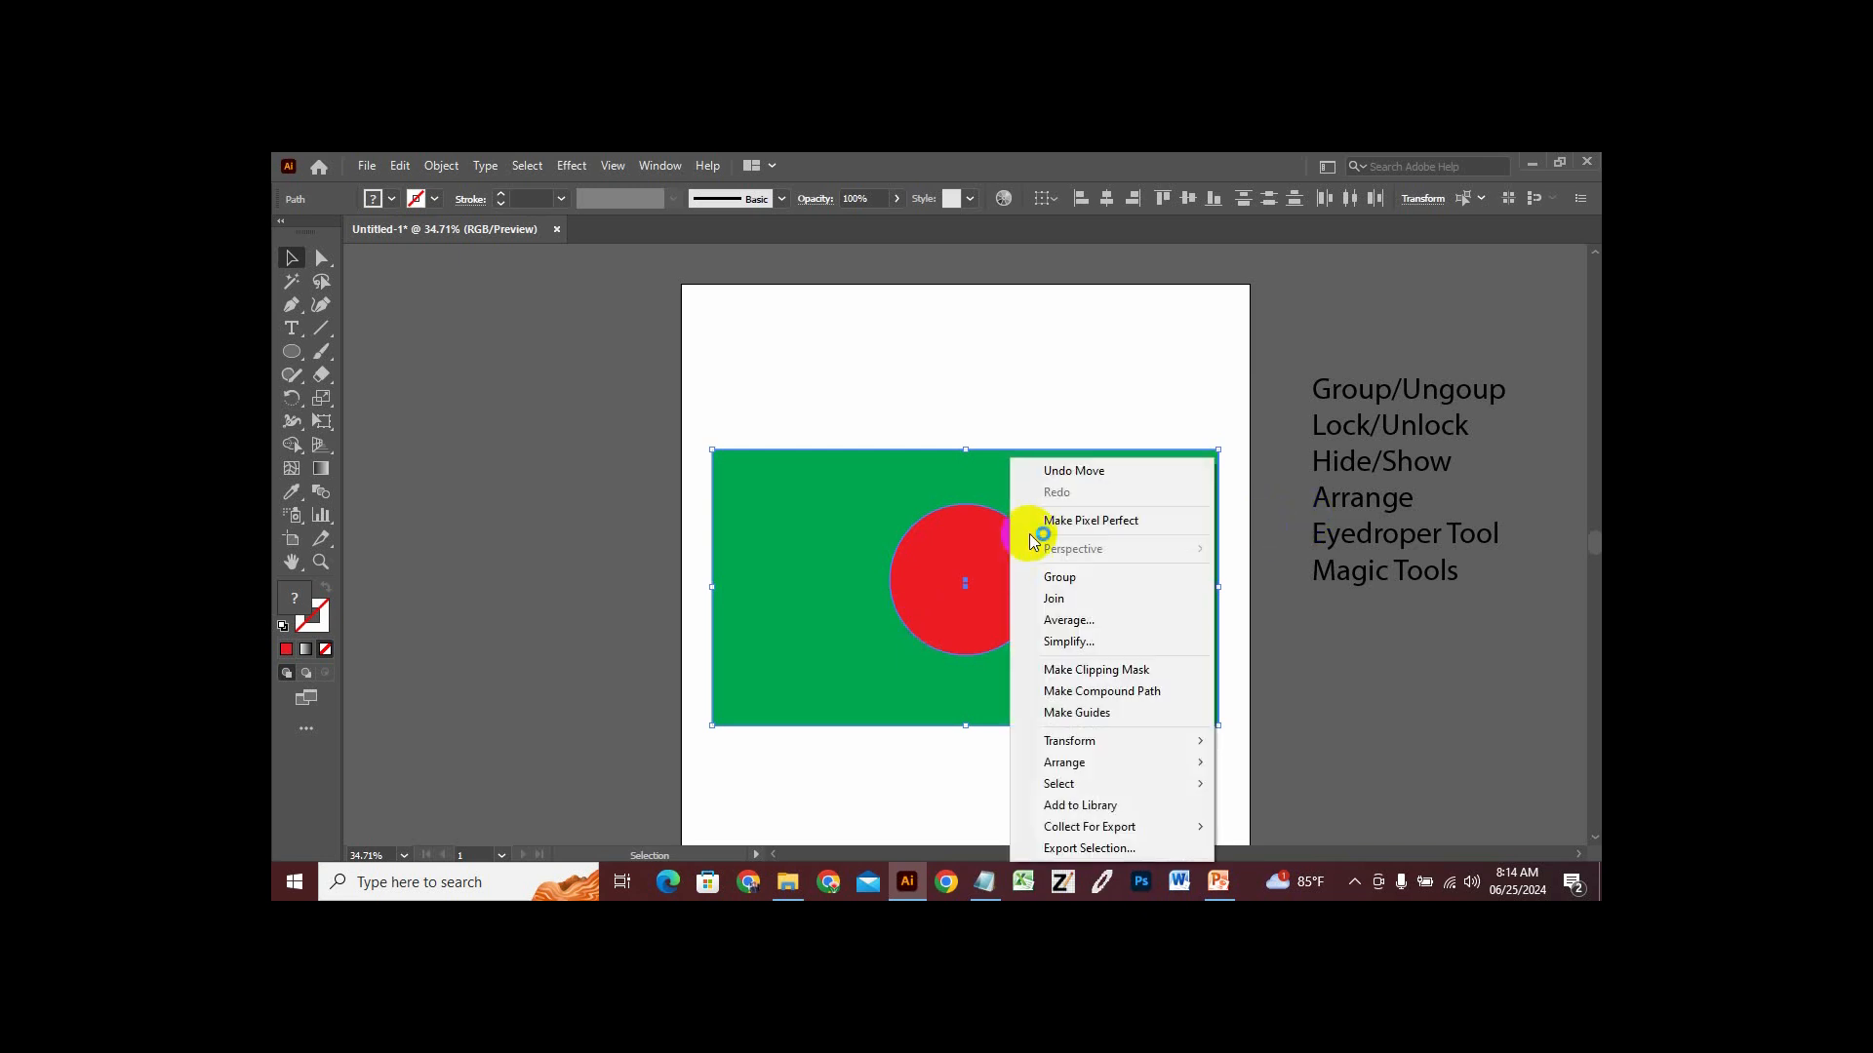
click(980, 349)
drag(853, 363, 986, 618)
key(a)
key(v)
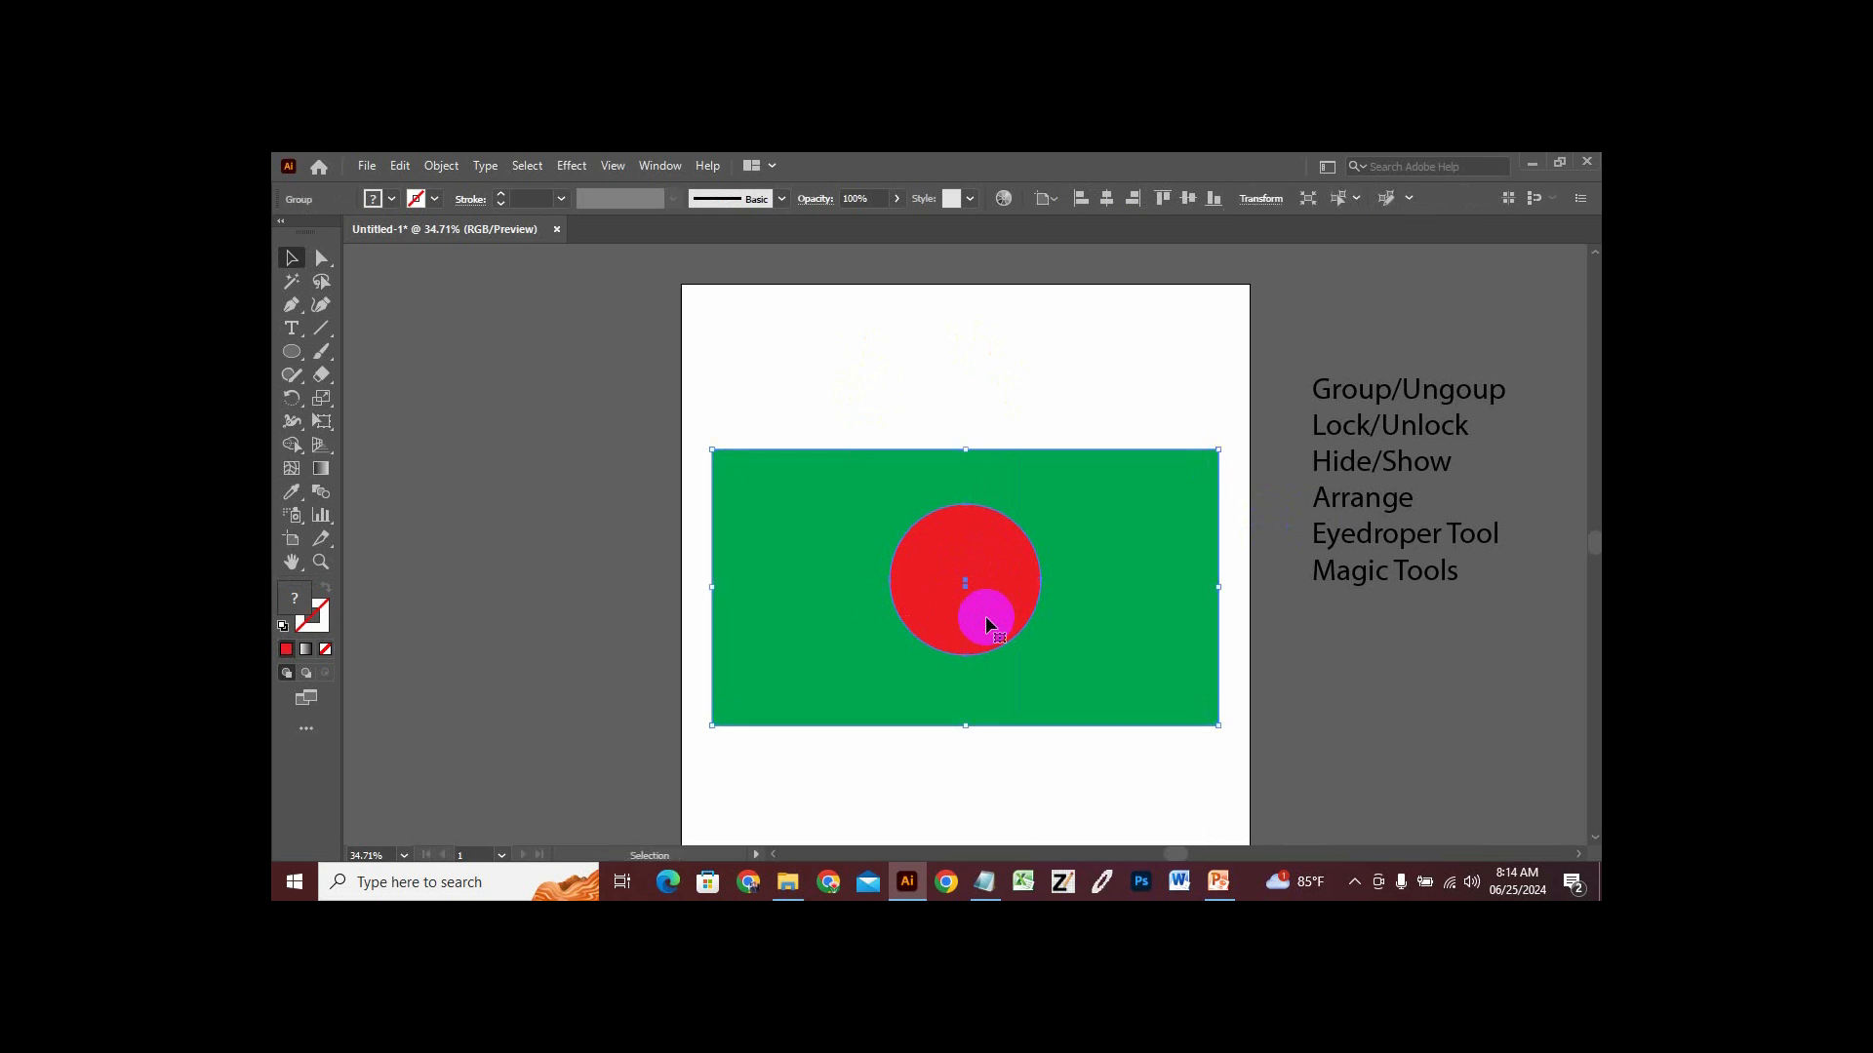
Move the grouped flag as one unit slightly up and to the right on the artboard, and deselect it.
click(974, 402)
drag(962, 582, 966, 536)
drag(1081, 641, 1086, 621)
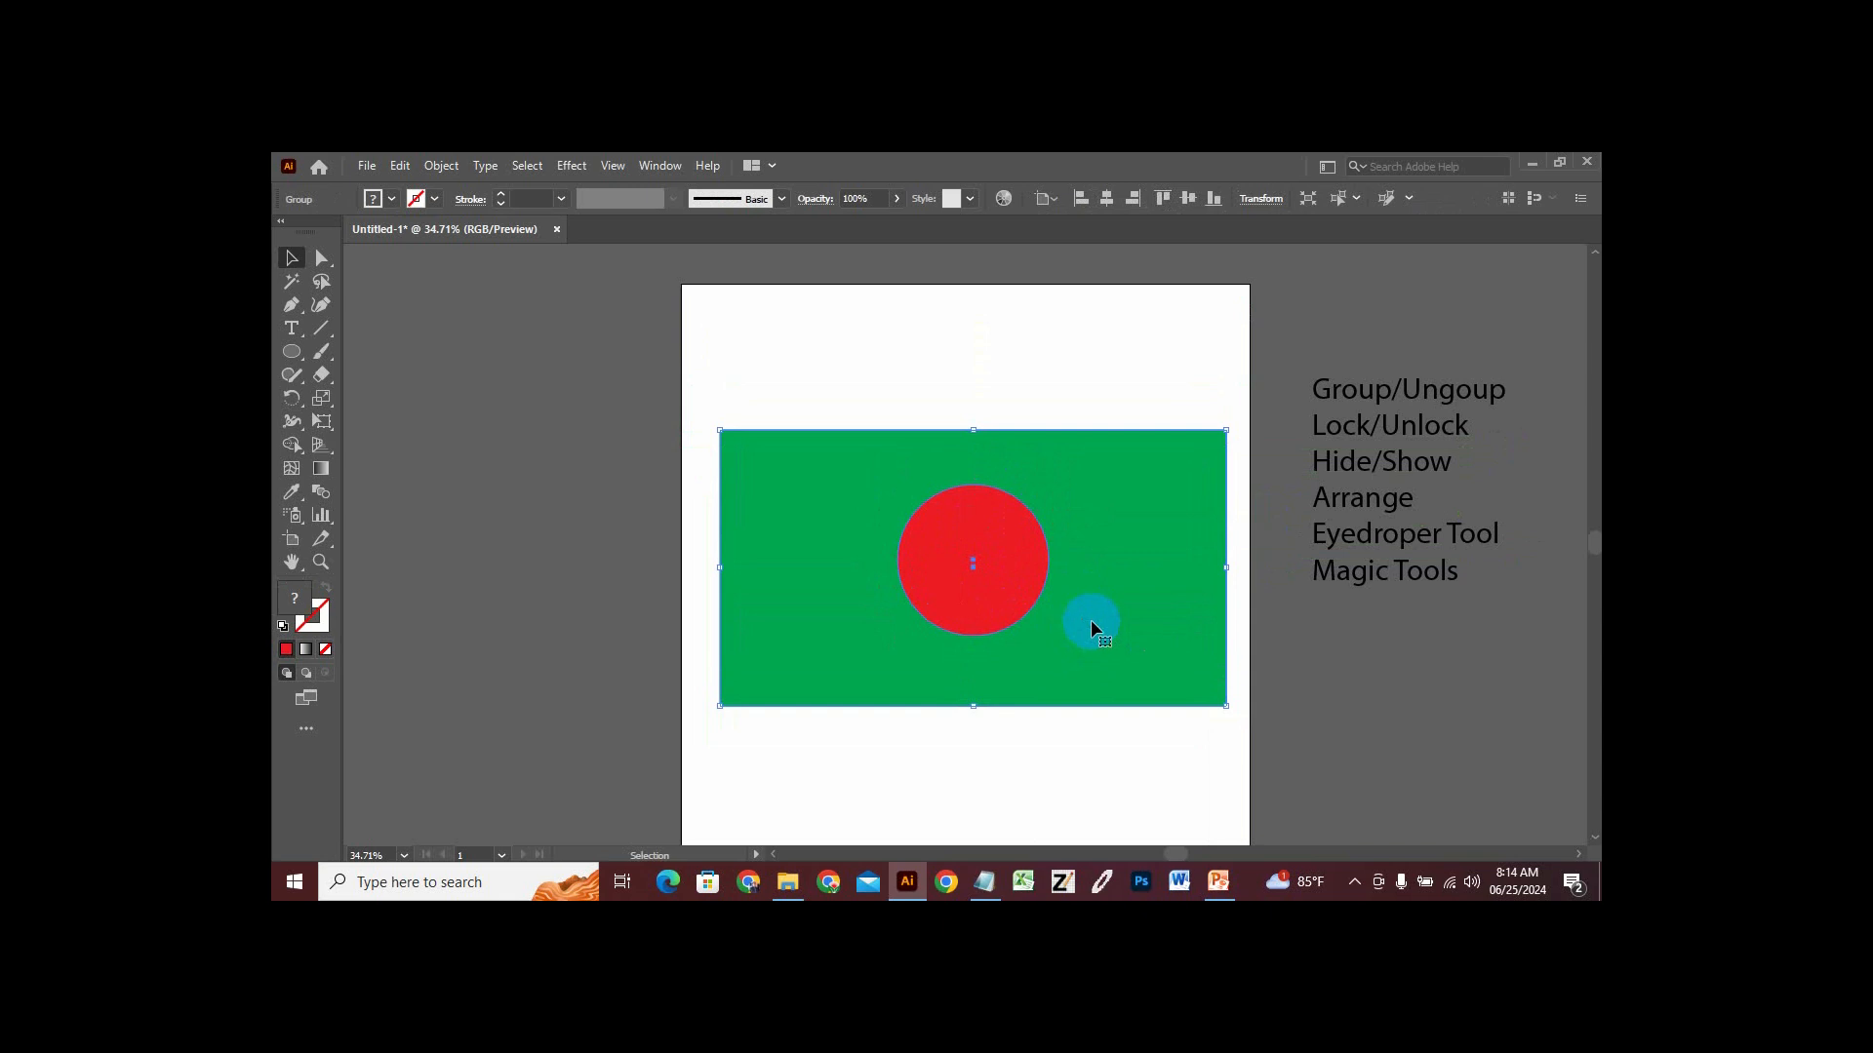
click(1012, 365)
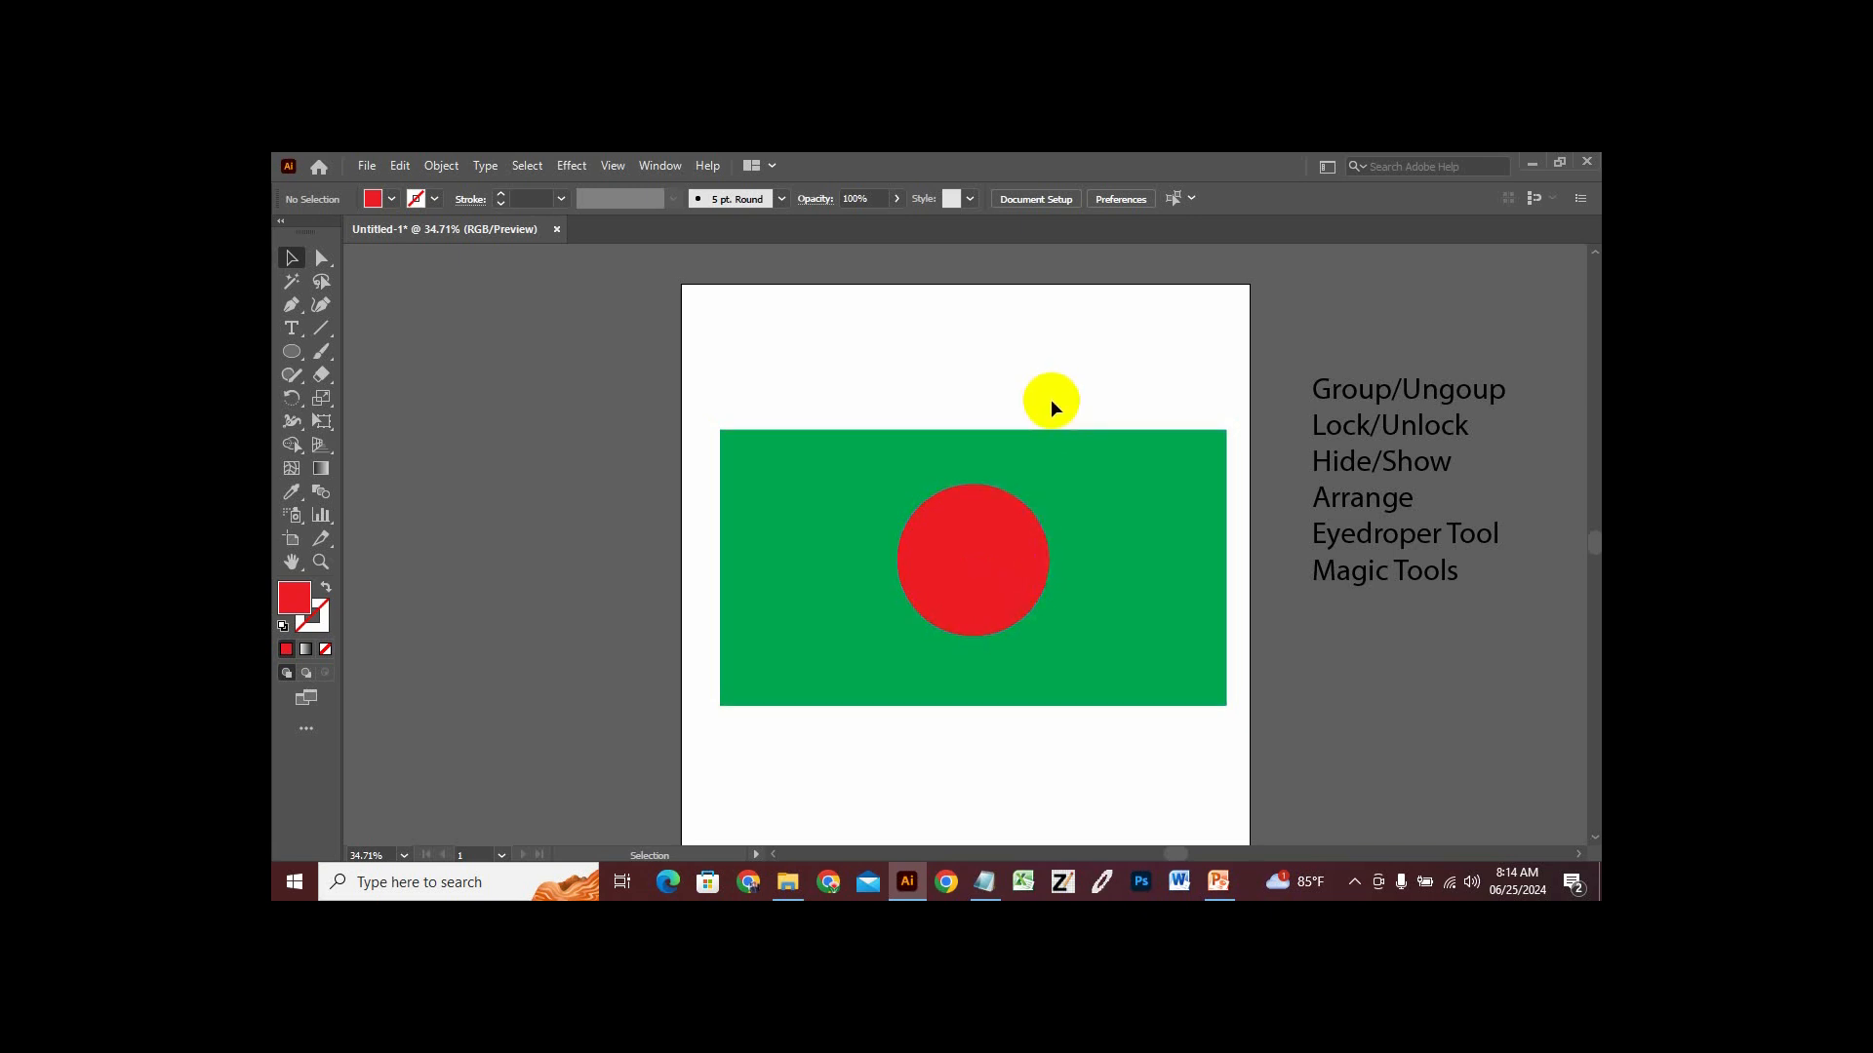
Enter and leave the flag group's isolation mode, and ungroup its rectangle and circle.
double_click(1047, 487)
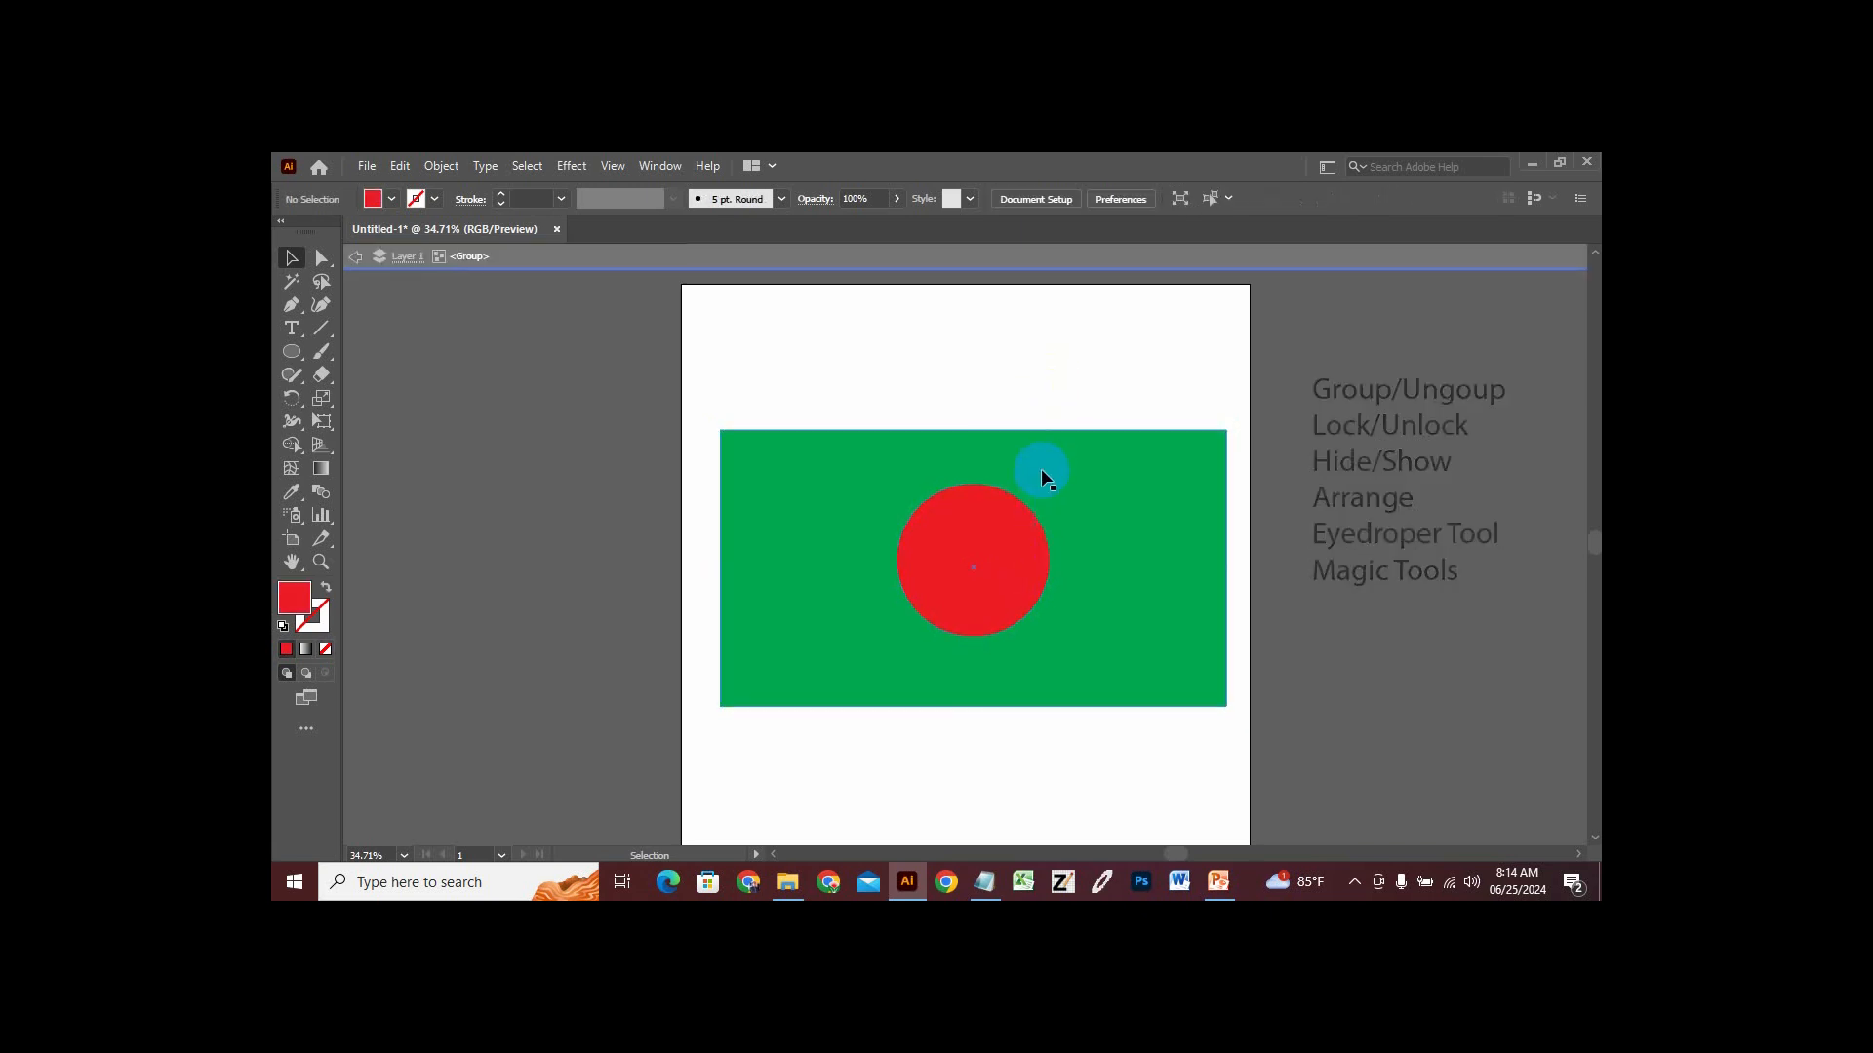
double_click(640, 406)
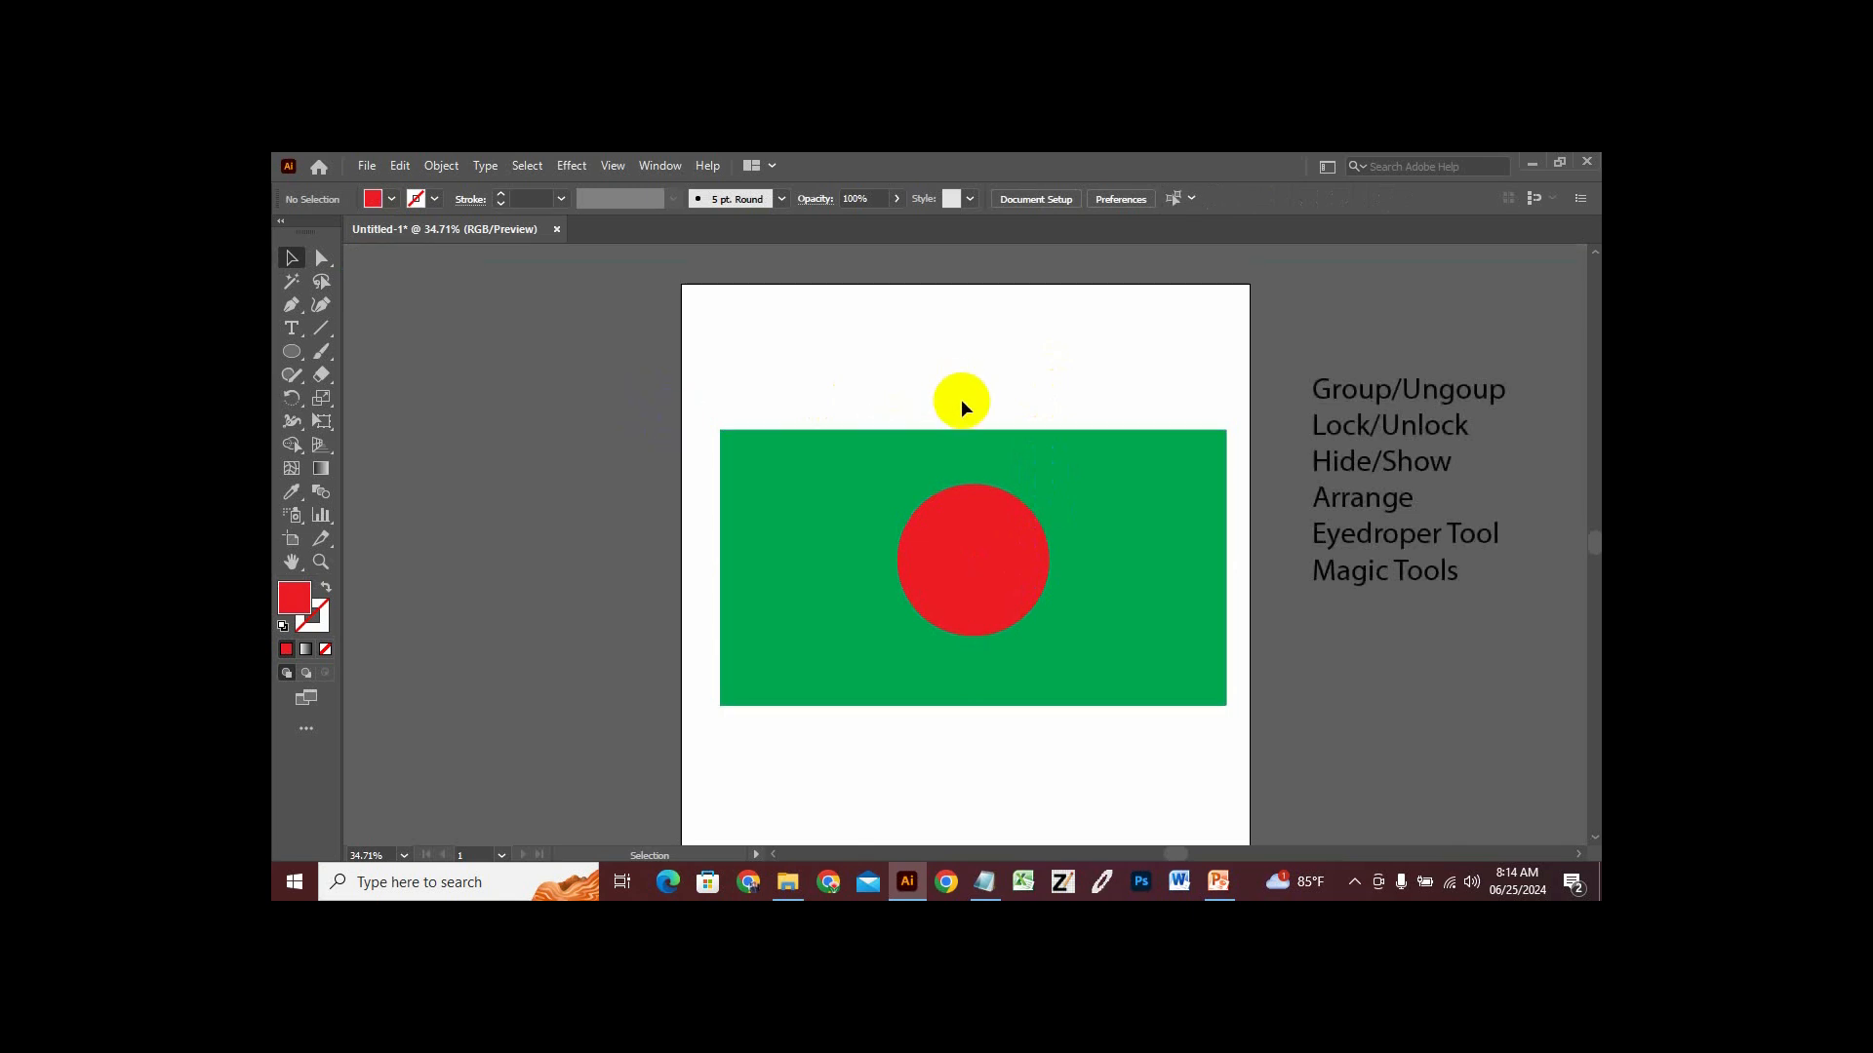
click(968, 465)
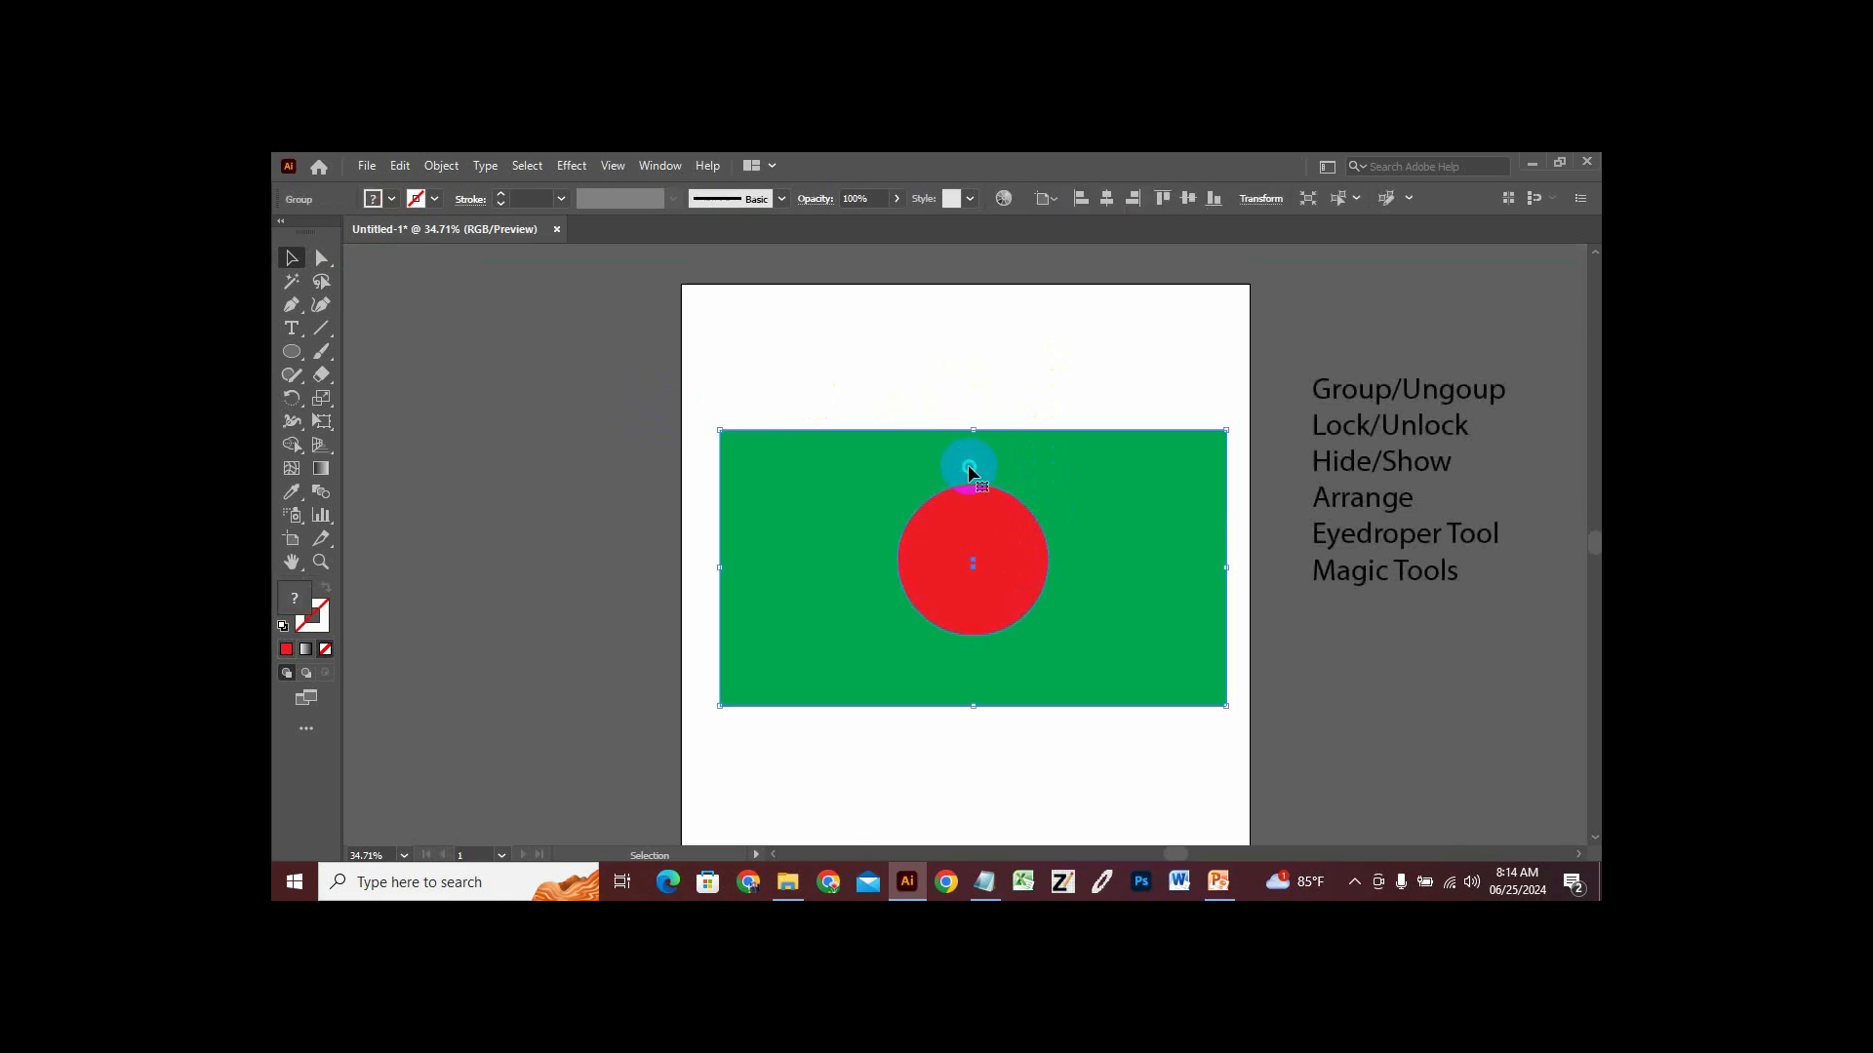
right_click(967, 465)
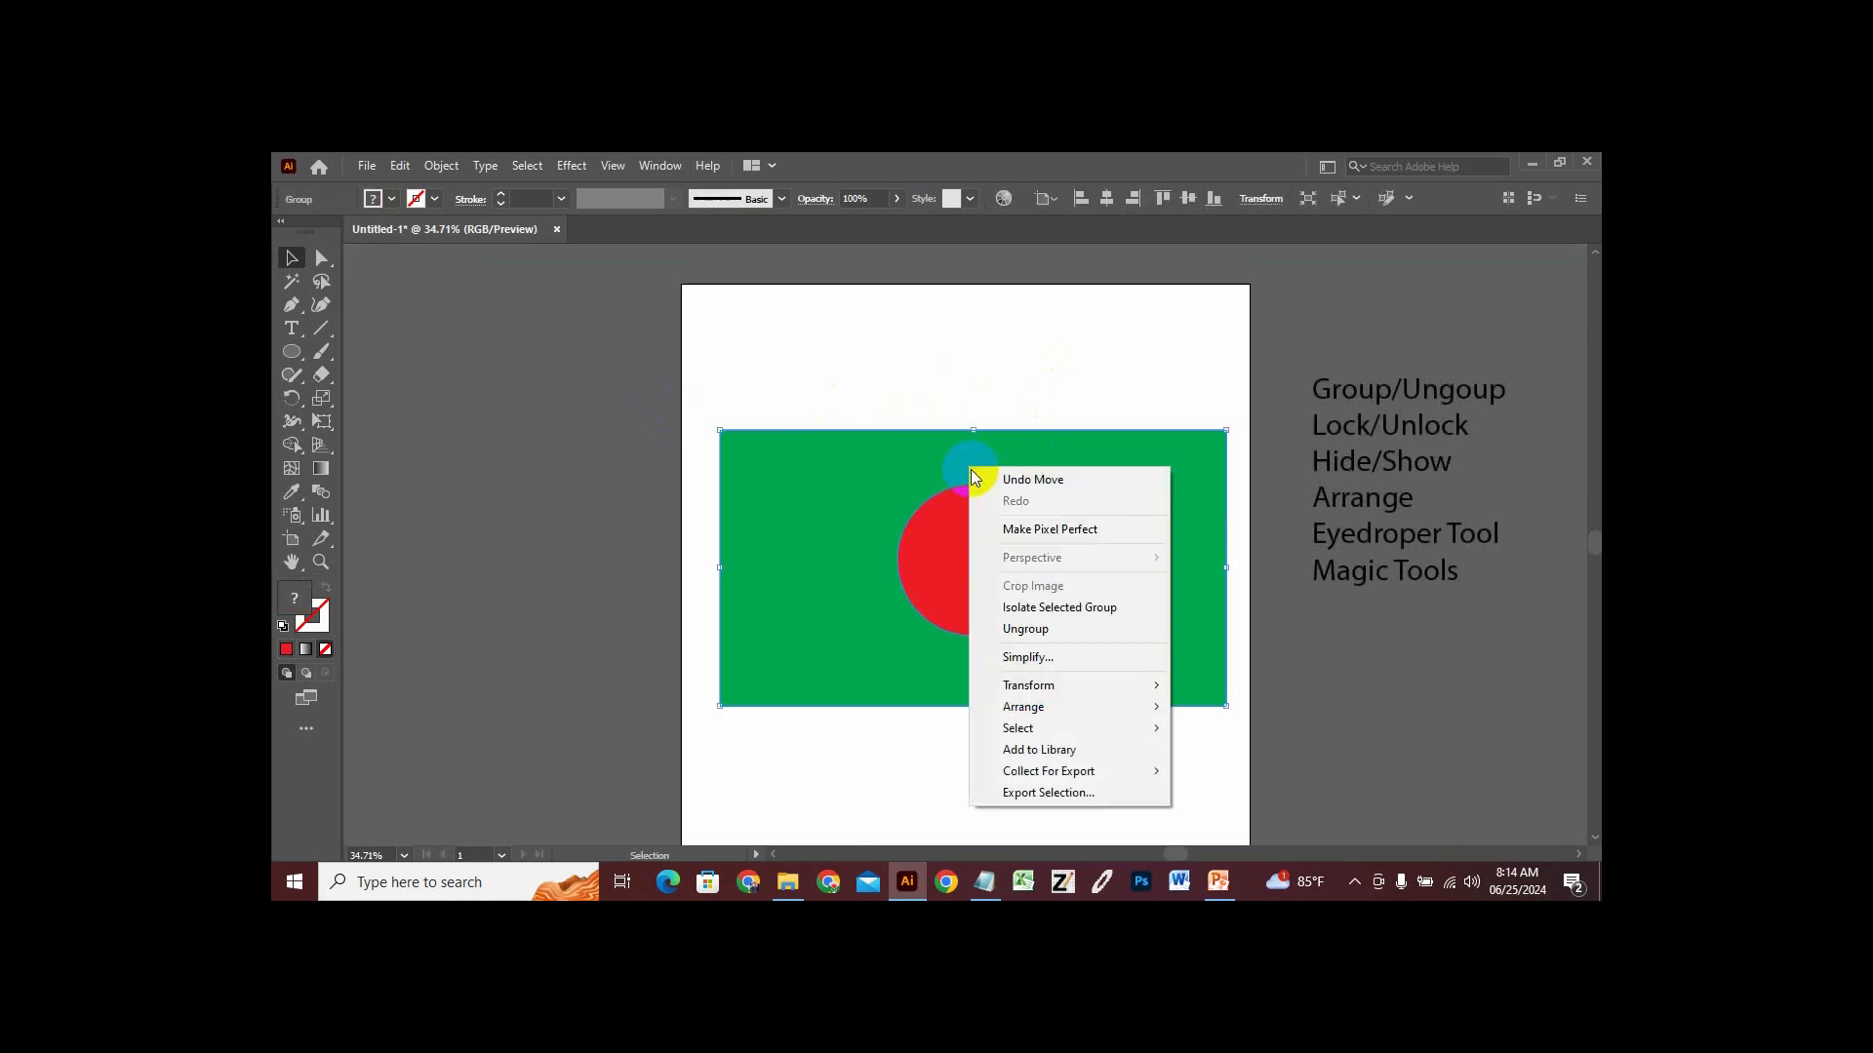
click(1031, 631)
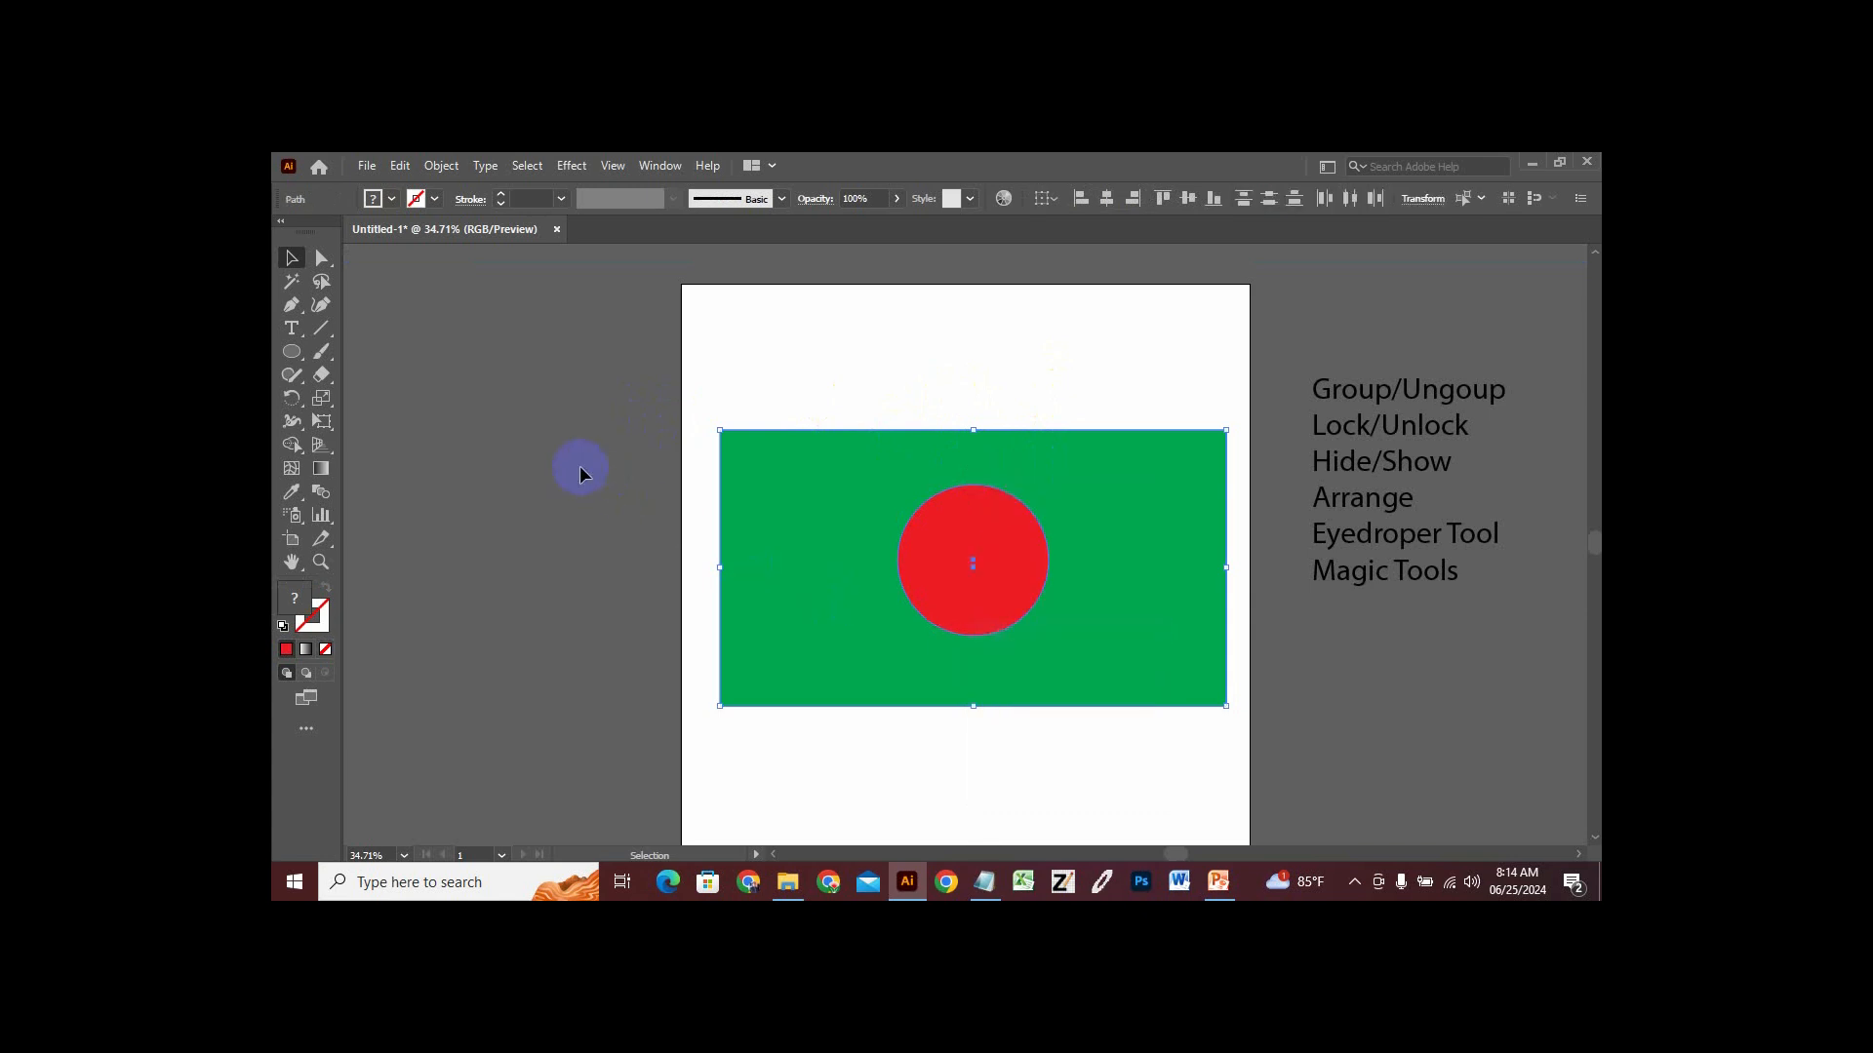
click(580, 474)
Move the red circle and green rectangle independently, shifting both slightly left and the circle lower, and clear the selection.
mouse_move(999, 553)
mouse_down()
mouse_move(1005, 515)
mouse_move(999, 573)
mouse_up()
mouse_move(1142, 523)
mouse_down()
mouse_move(1149, 456)
mouse_move(1132, 536)
mouse_up()
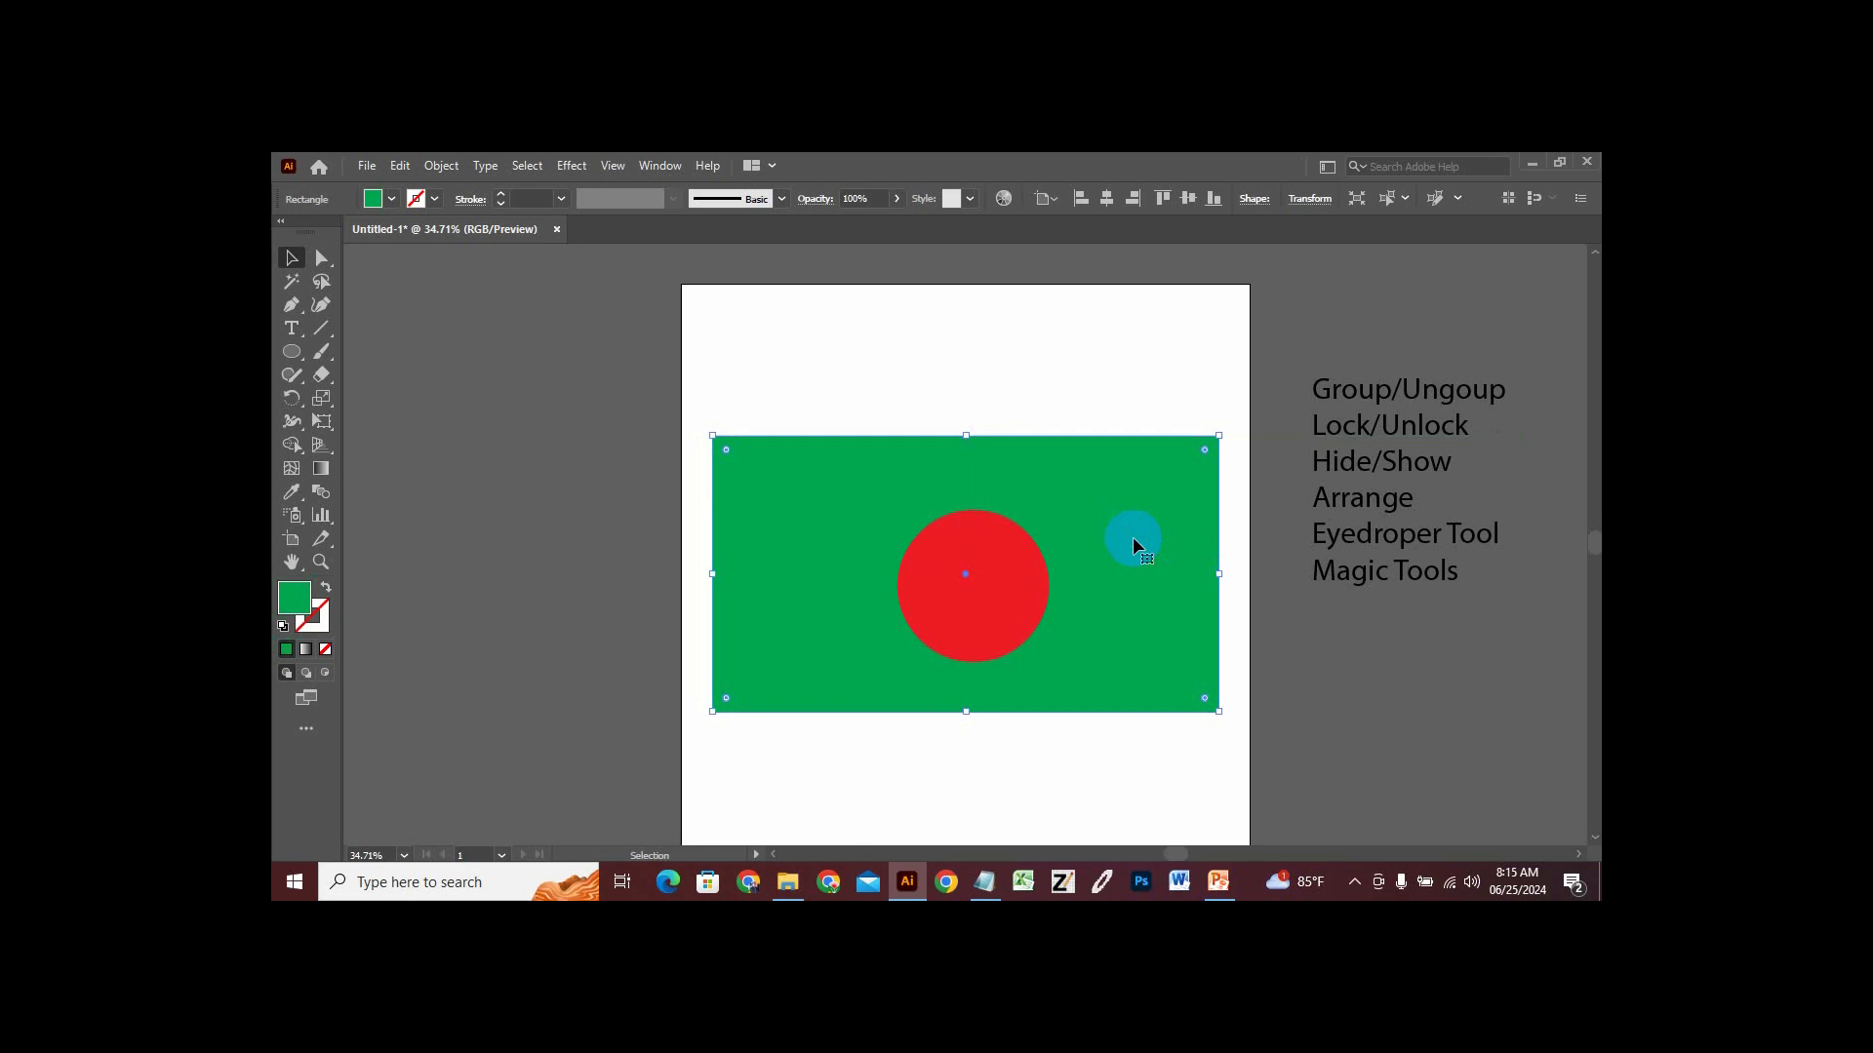
drag(997, 597, 993, 593)
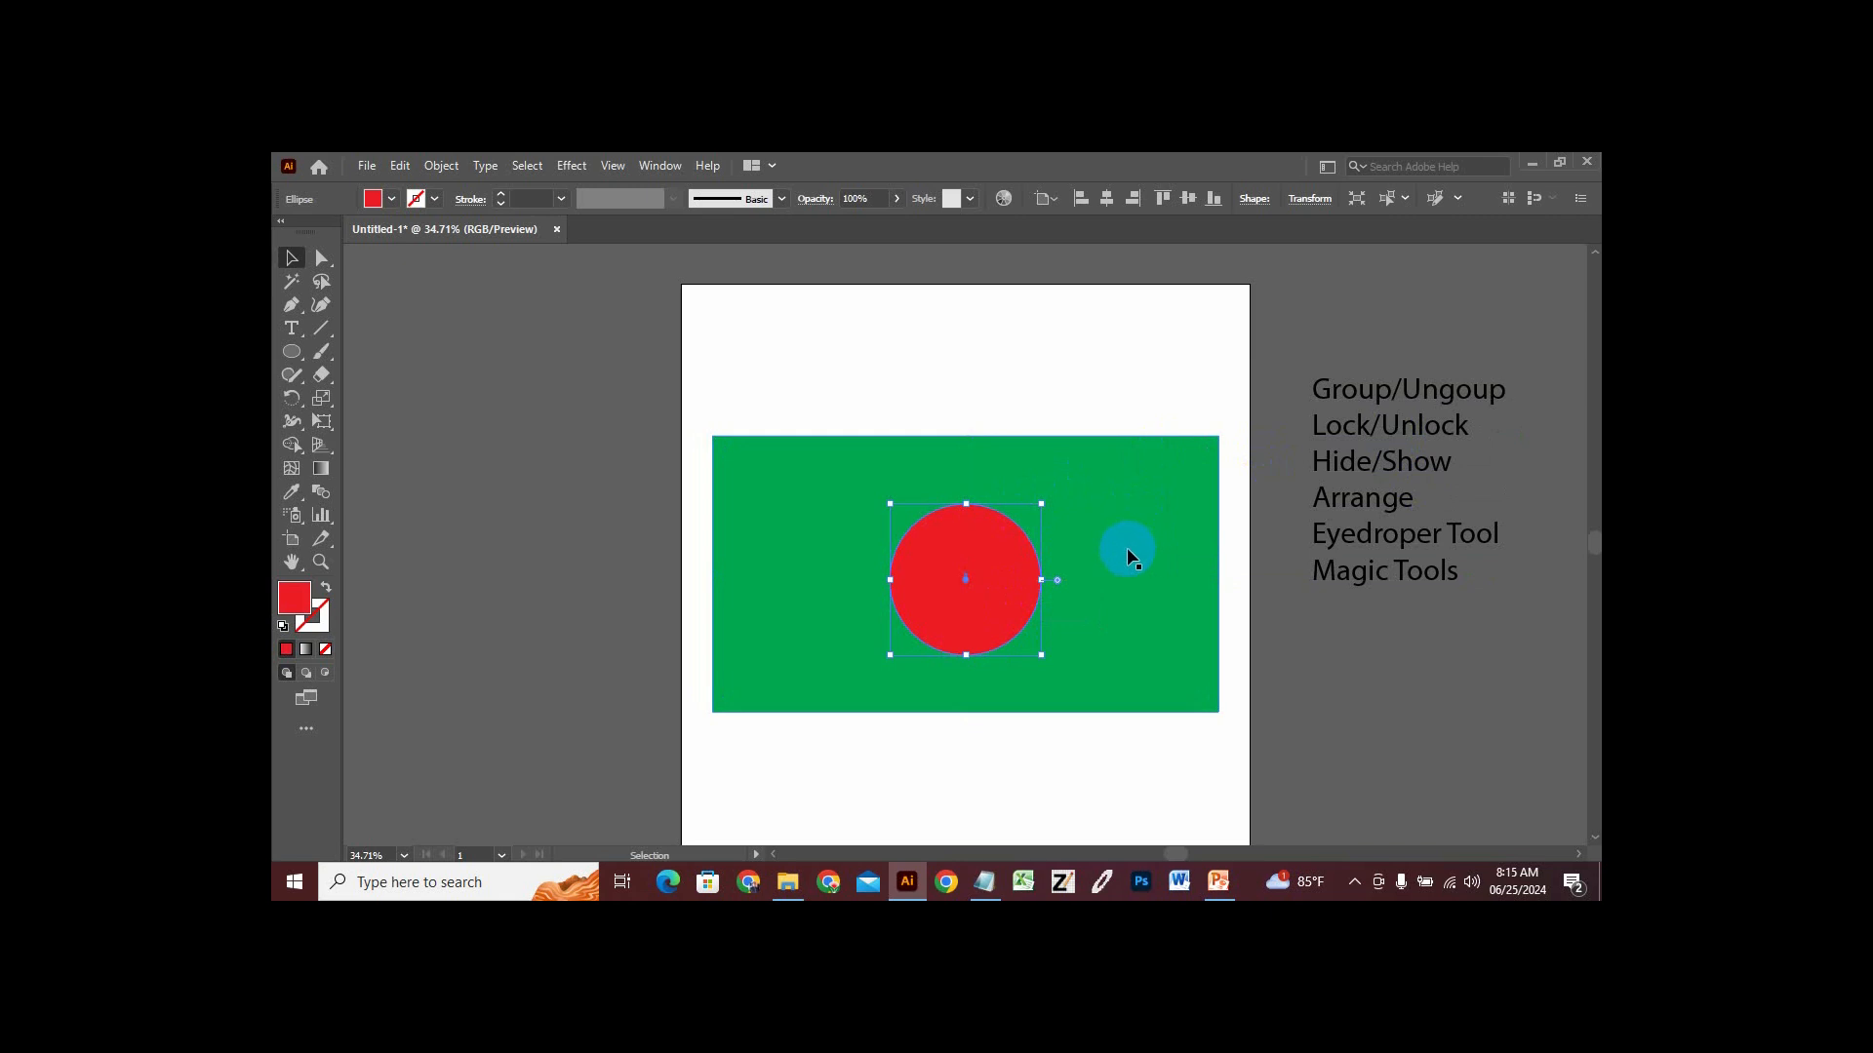
drag(1126, 541, 1128, 537)
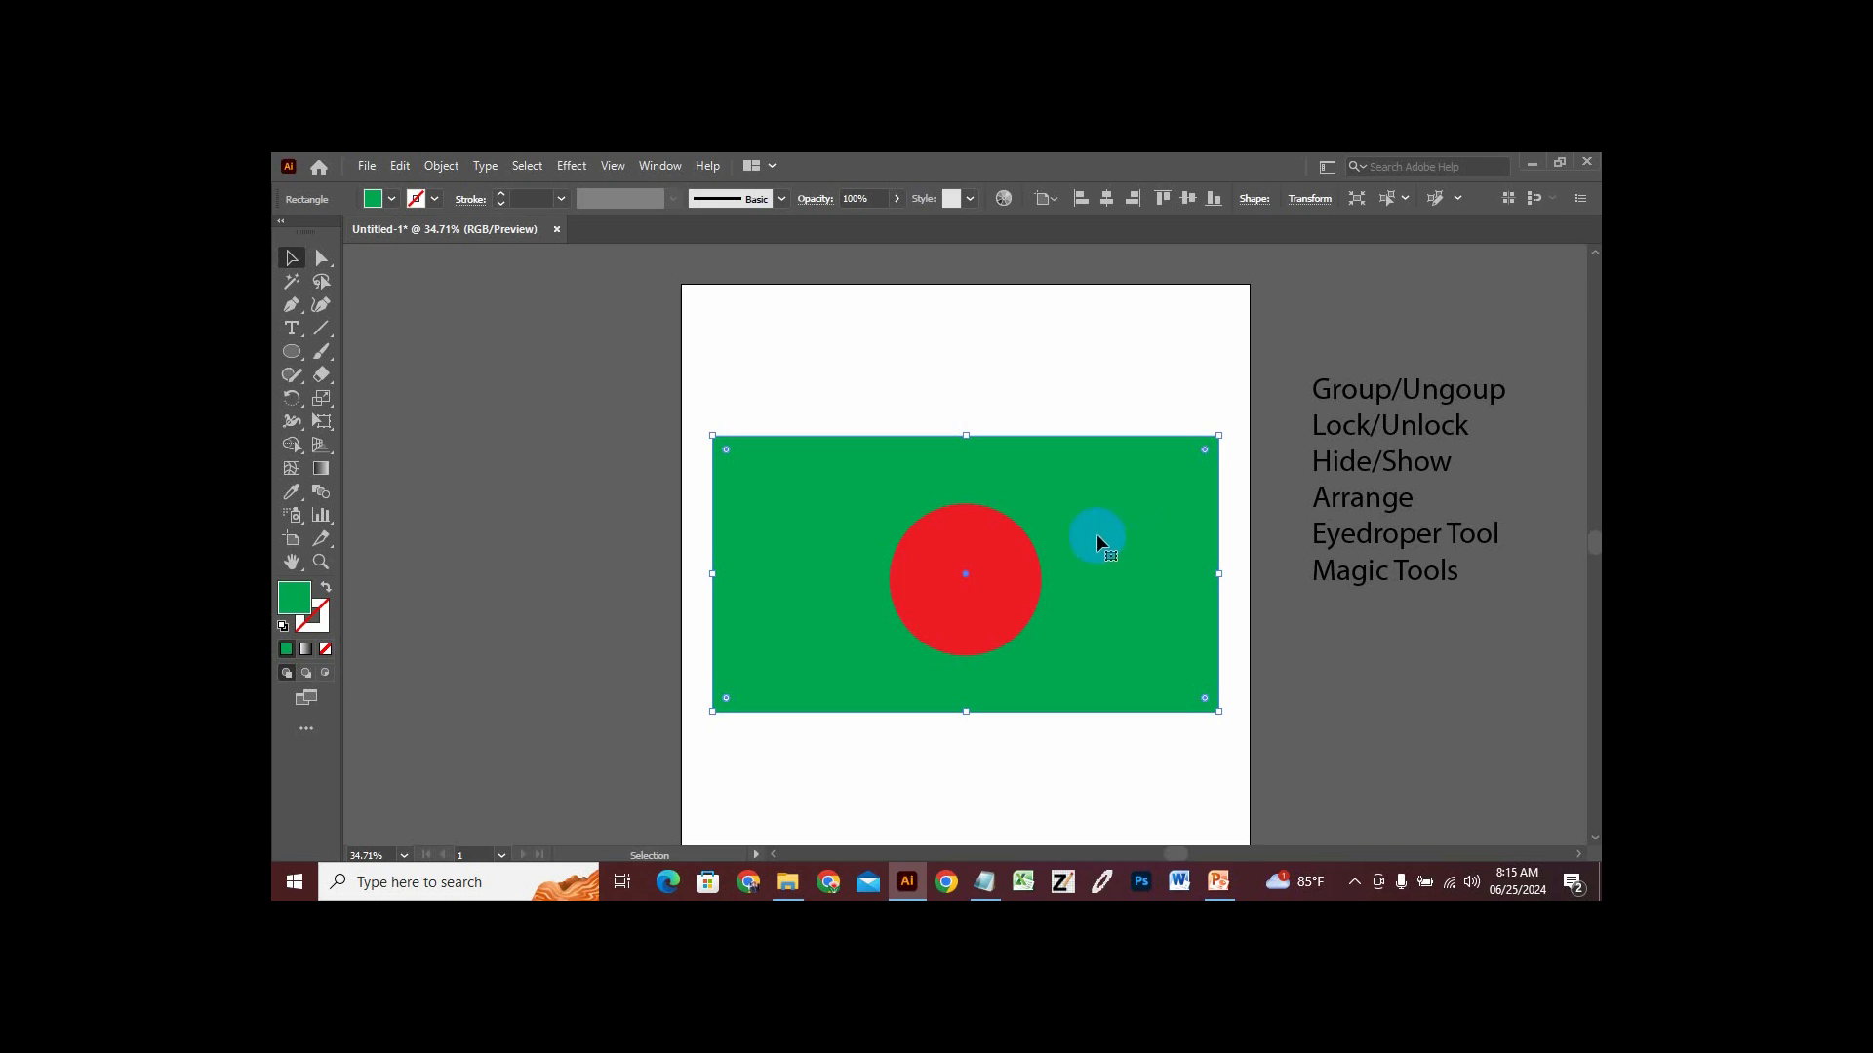
drag(1083, 536, 1087, 531)
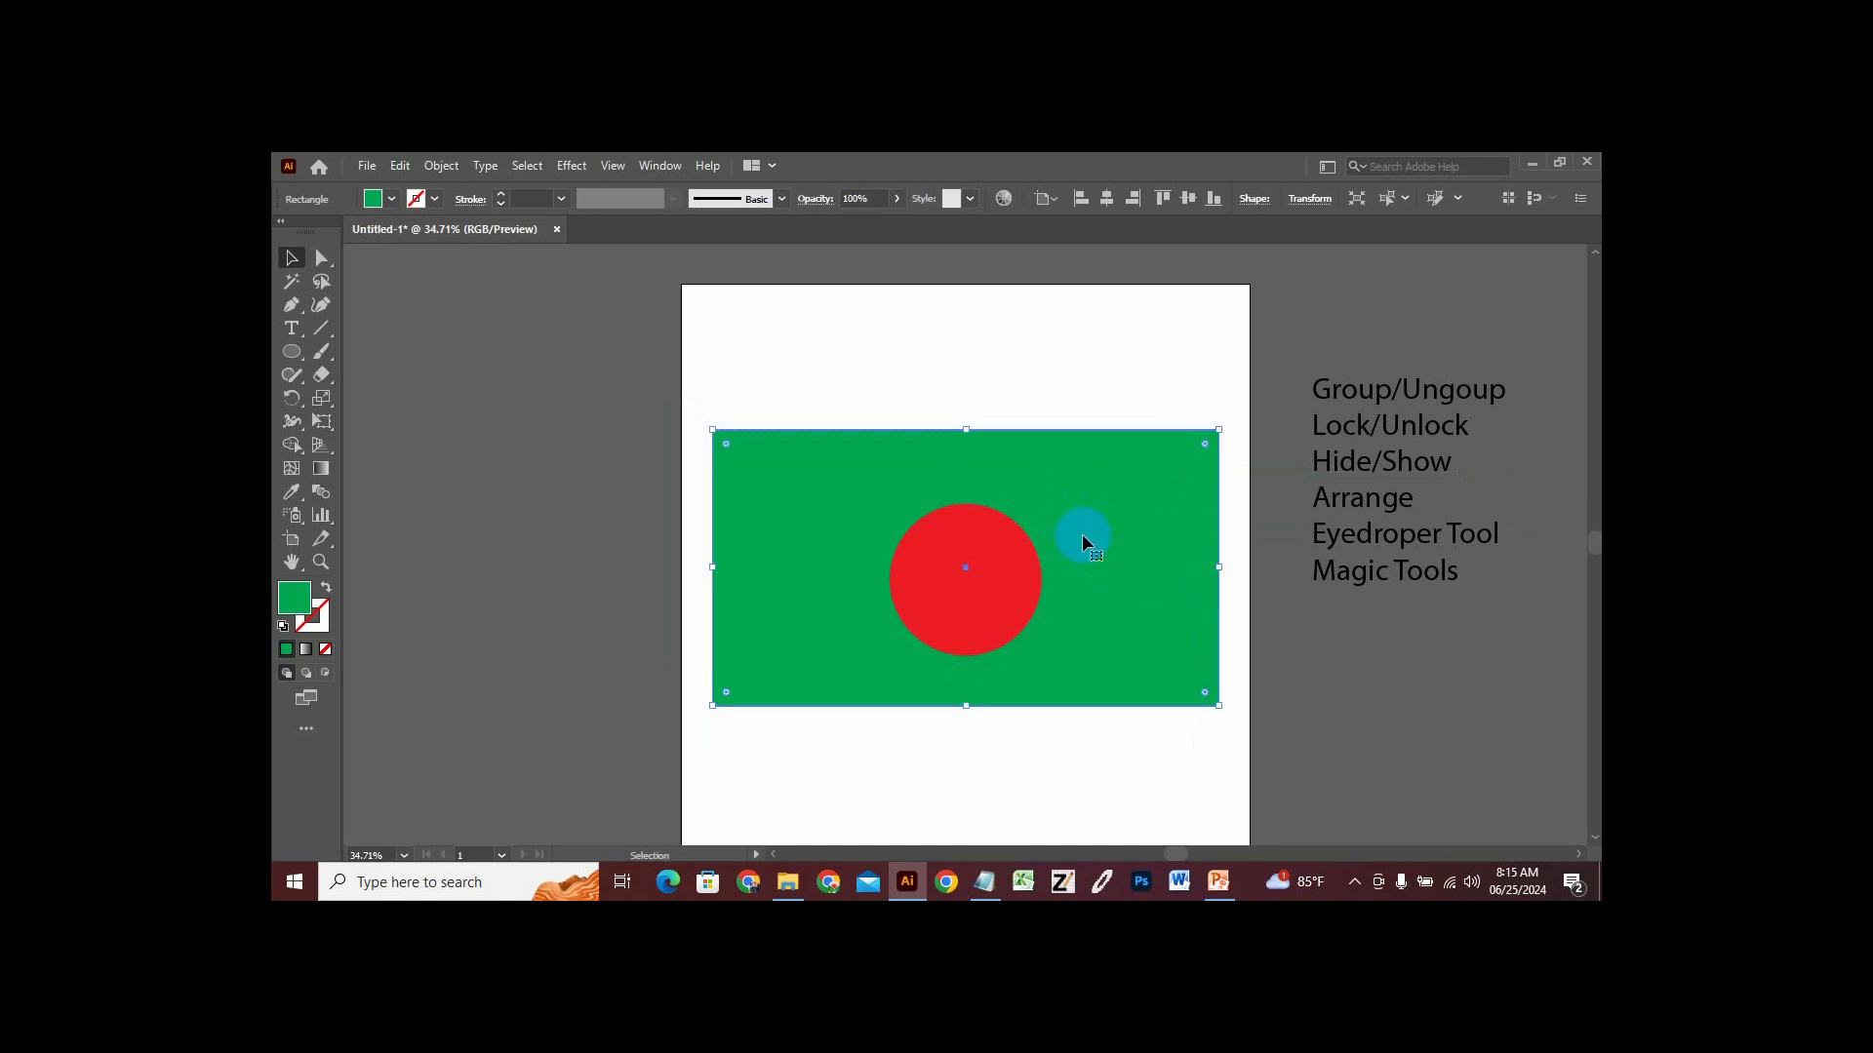
key(a)
key(ctrl+shift+a)
key(v)
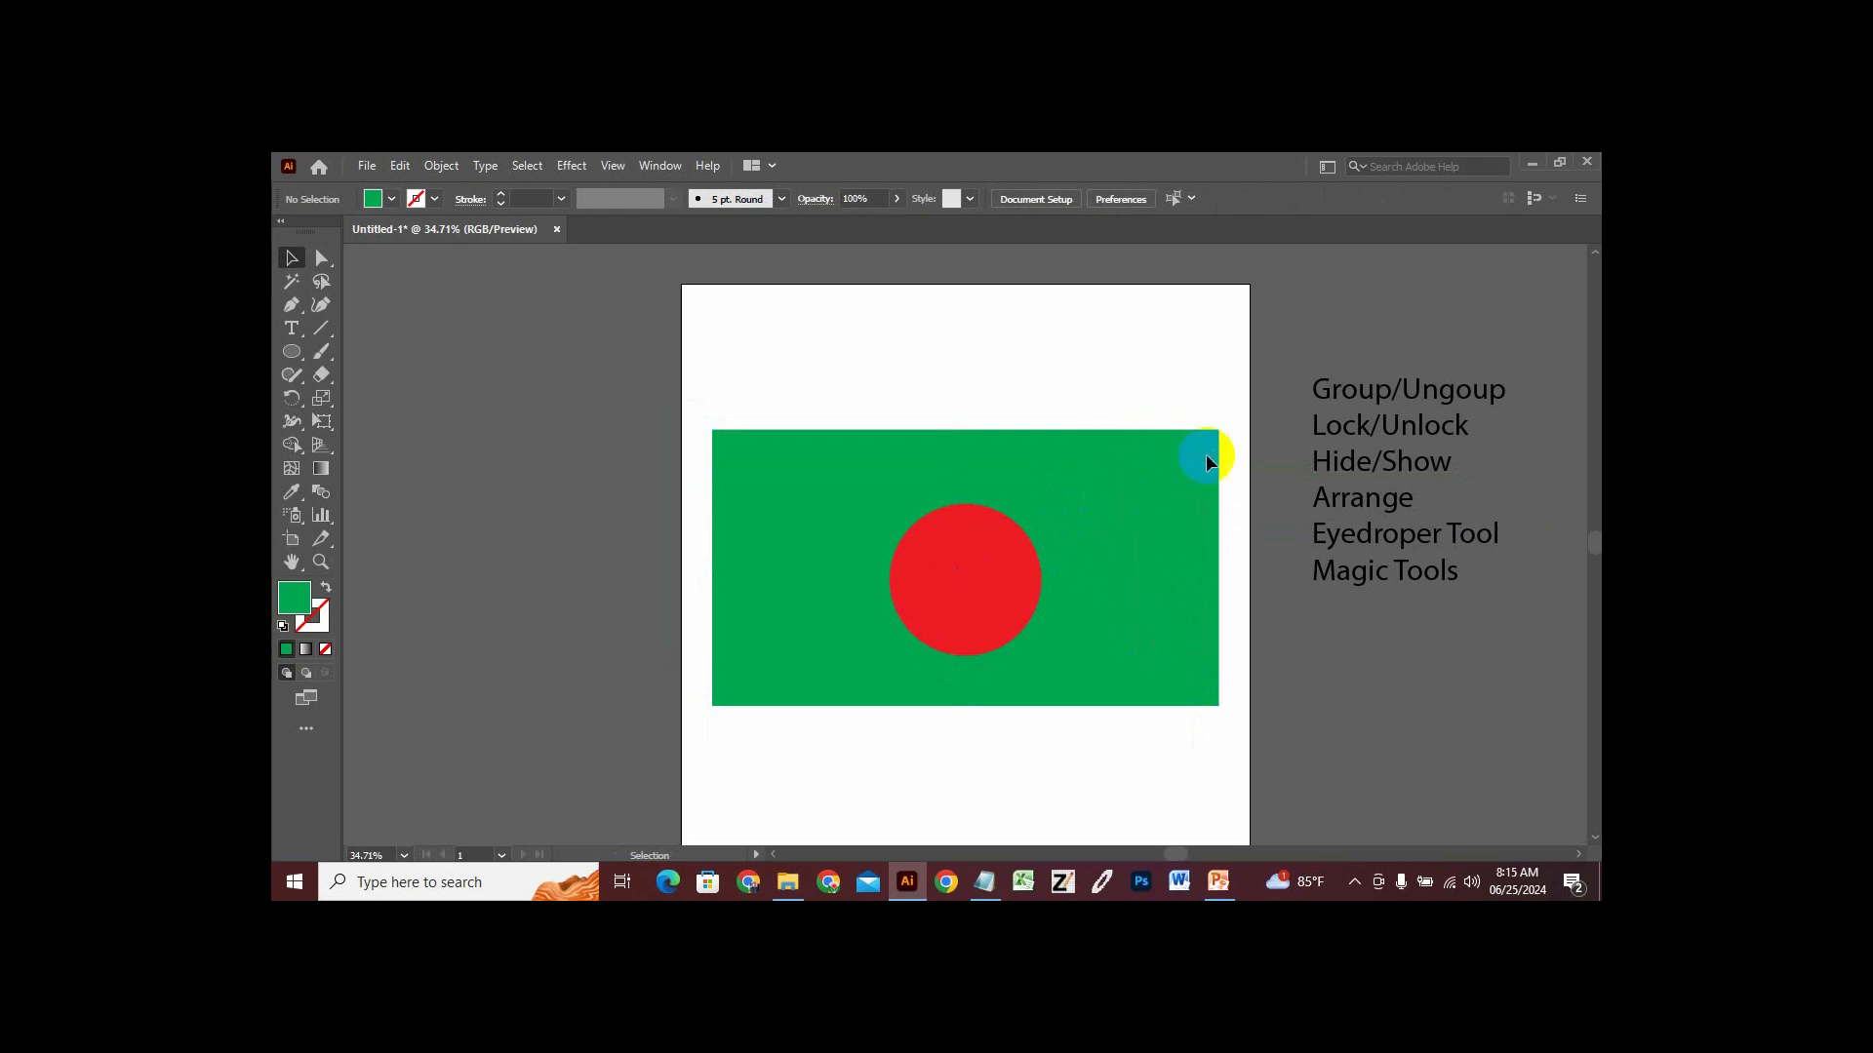
Move the red circle slightly up and left toward the rectangle's center, and clear the selection.
click(975, 592)
mouse_move(975, 595)
mouse_down()
mouse_move(997, 552)
mouse_move(958, 597)
mouse_move(968, 558)
mouse_move(944, 569)
mouse_move(1015, 576)
mouse_move(973, 571)
mouse_up()
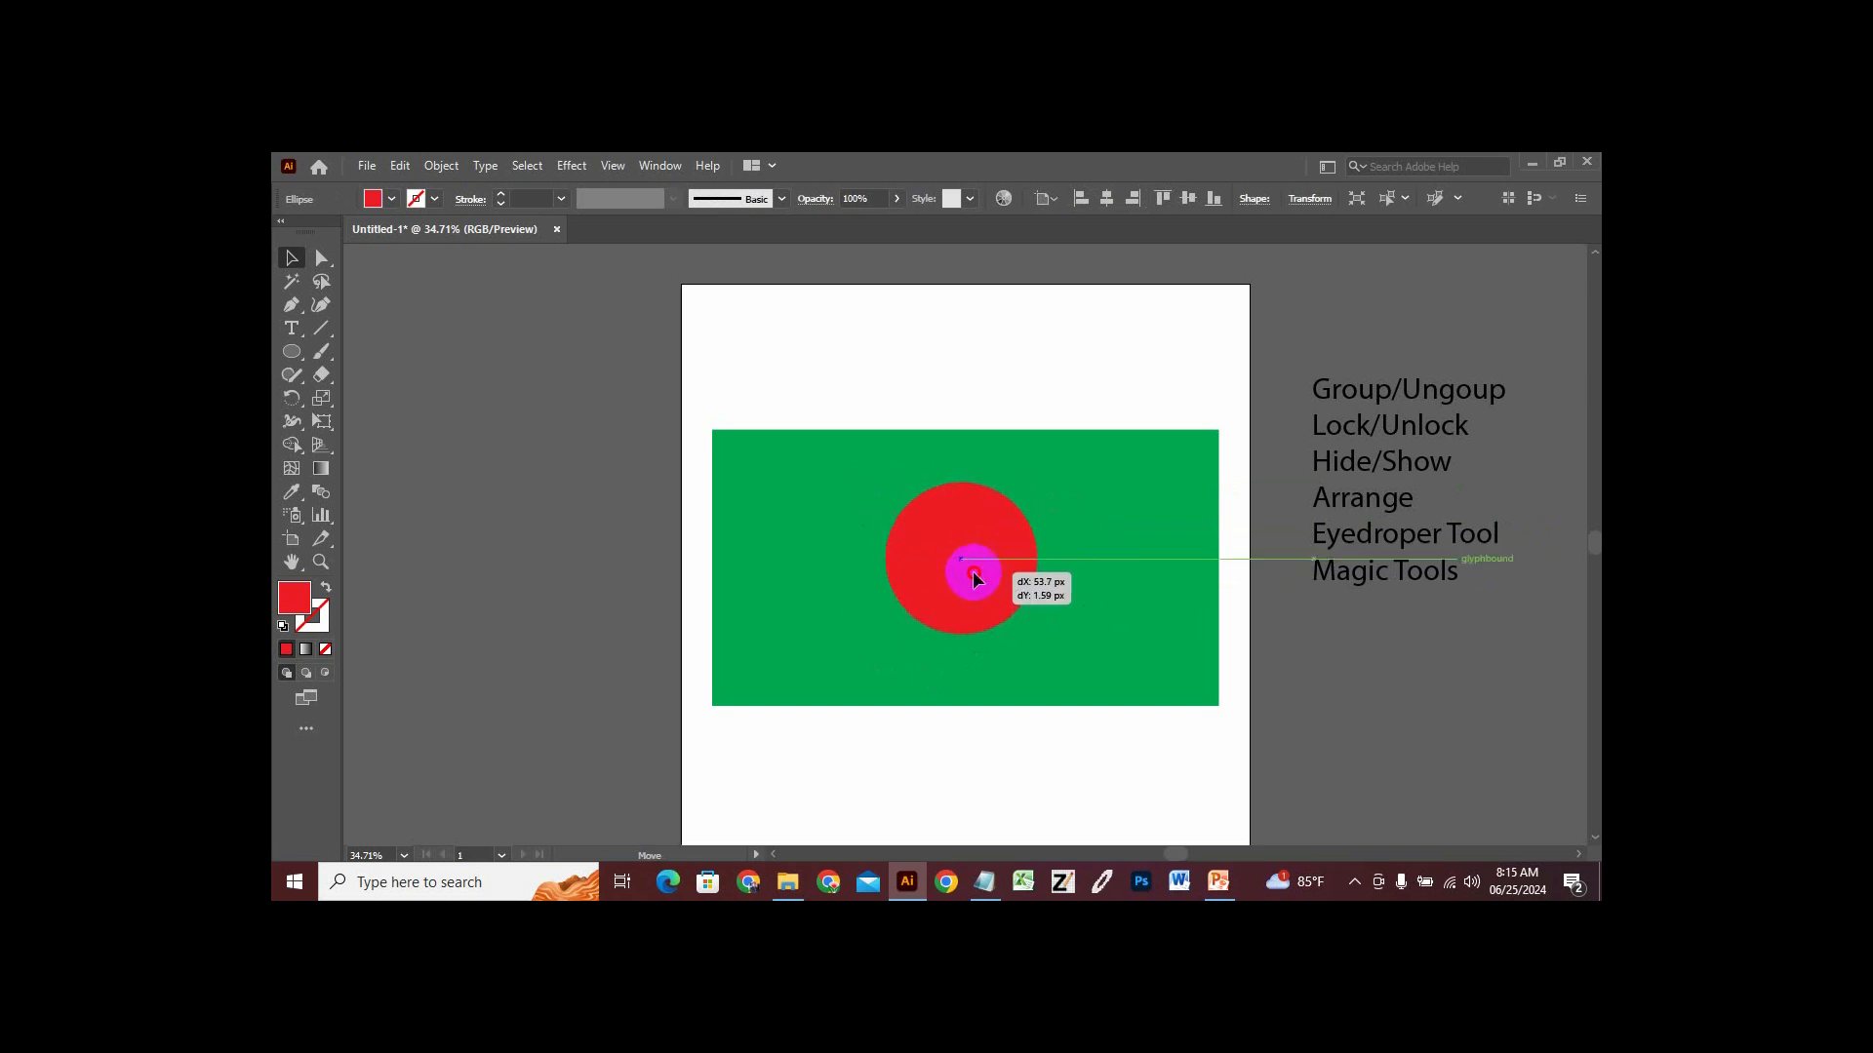
key(a)
key(ctrl+shift+a)
key(v)
Select the green rectangle and red circle together, and clear the selection.
drag(953, 406, 1005, 606)
drag(883, 402, 993, 606)
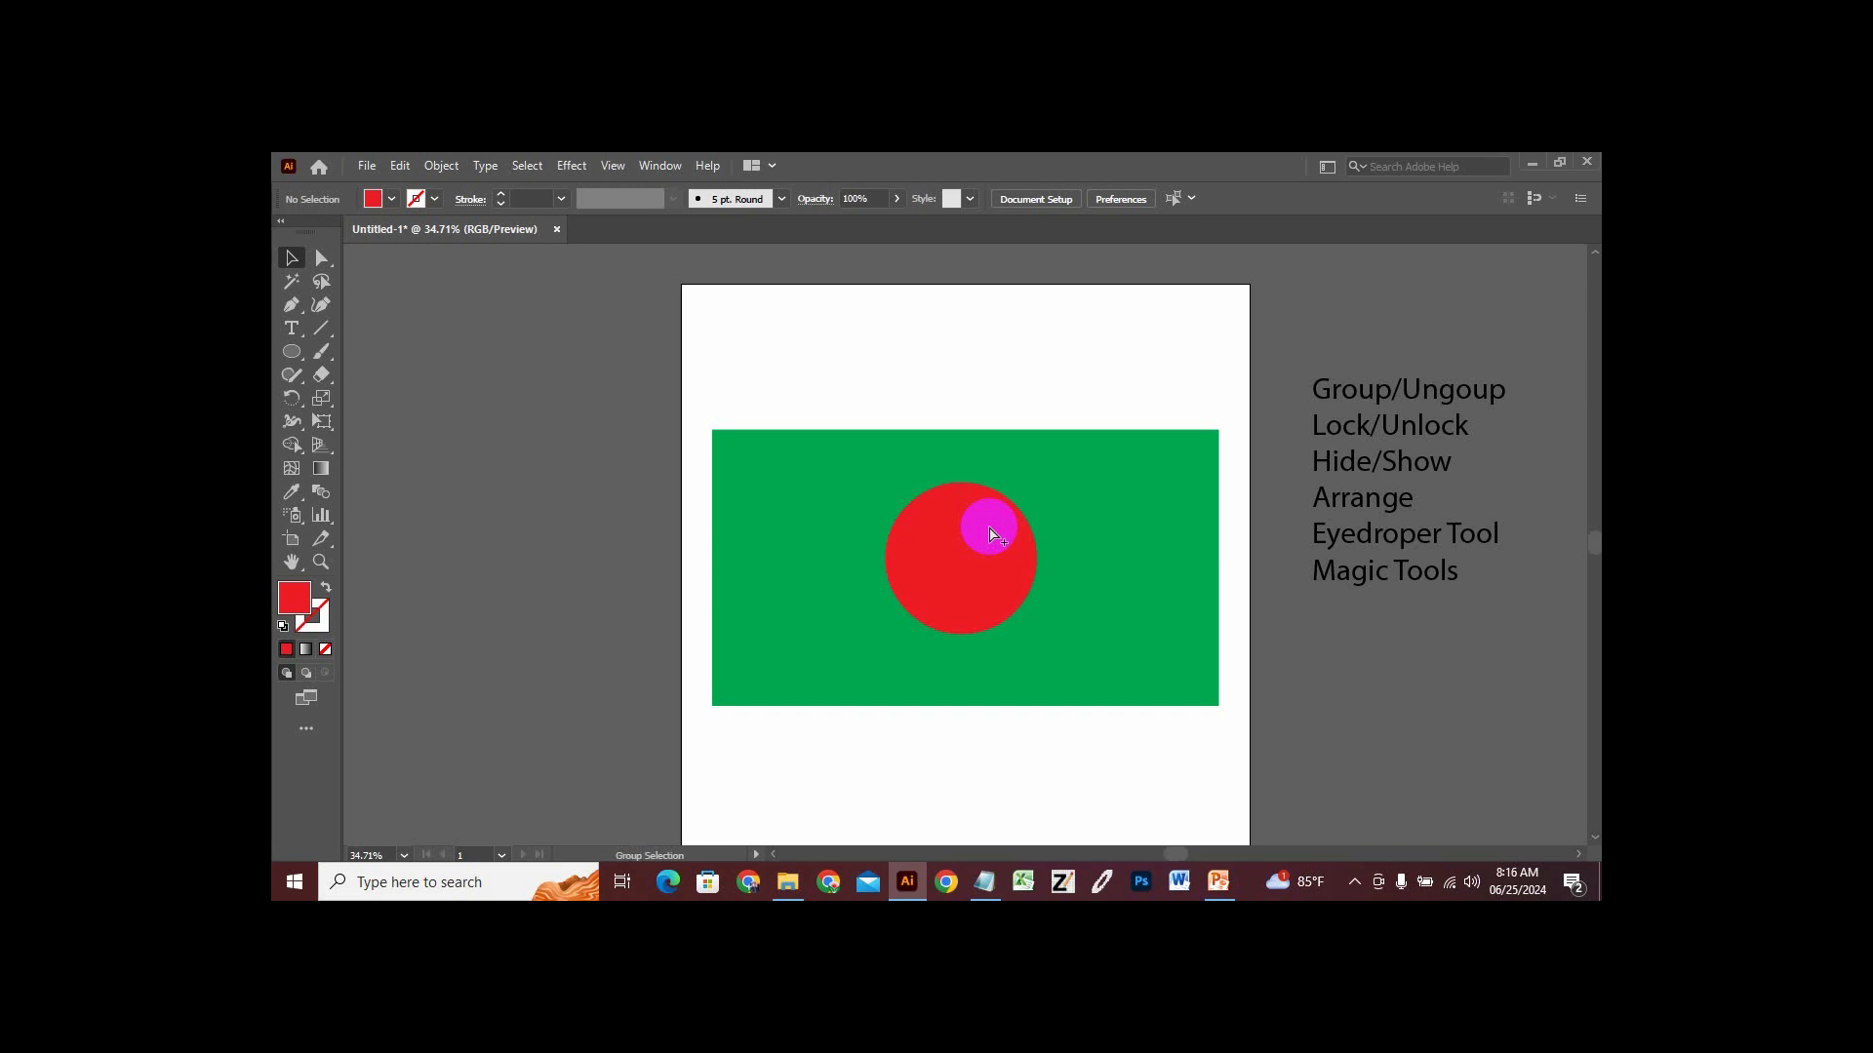
ctrl+alt+click(989, 534)
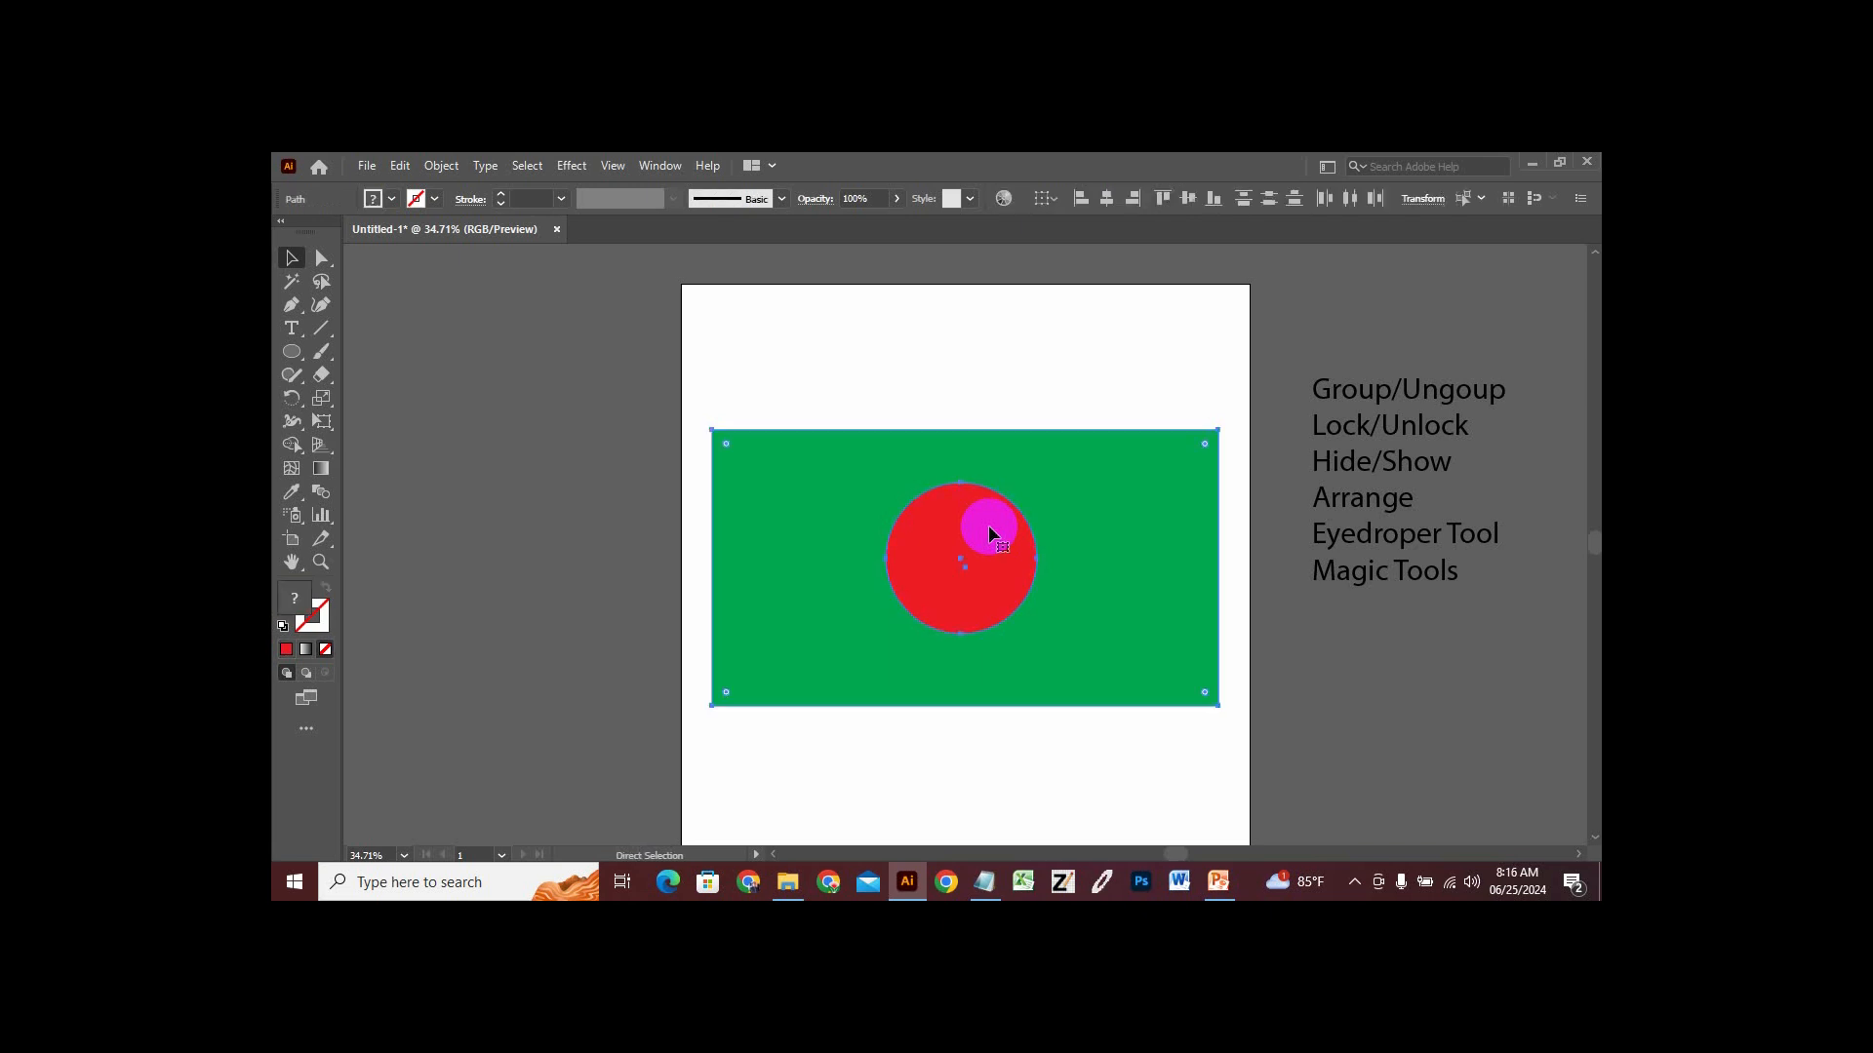
click(1050, 367)
Move the ungrouped rectangle slightly up and left, and shift the circle separately in the same direction.
mouse_move(1077, 486)
mouse_down()
mouse_move(1069, 438)
mouse_move(1067, 461)
mouse_up()
drag(956, 576, 934, 553)
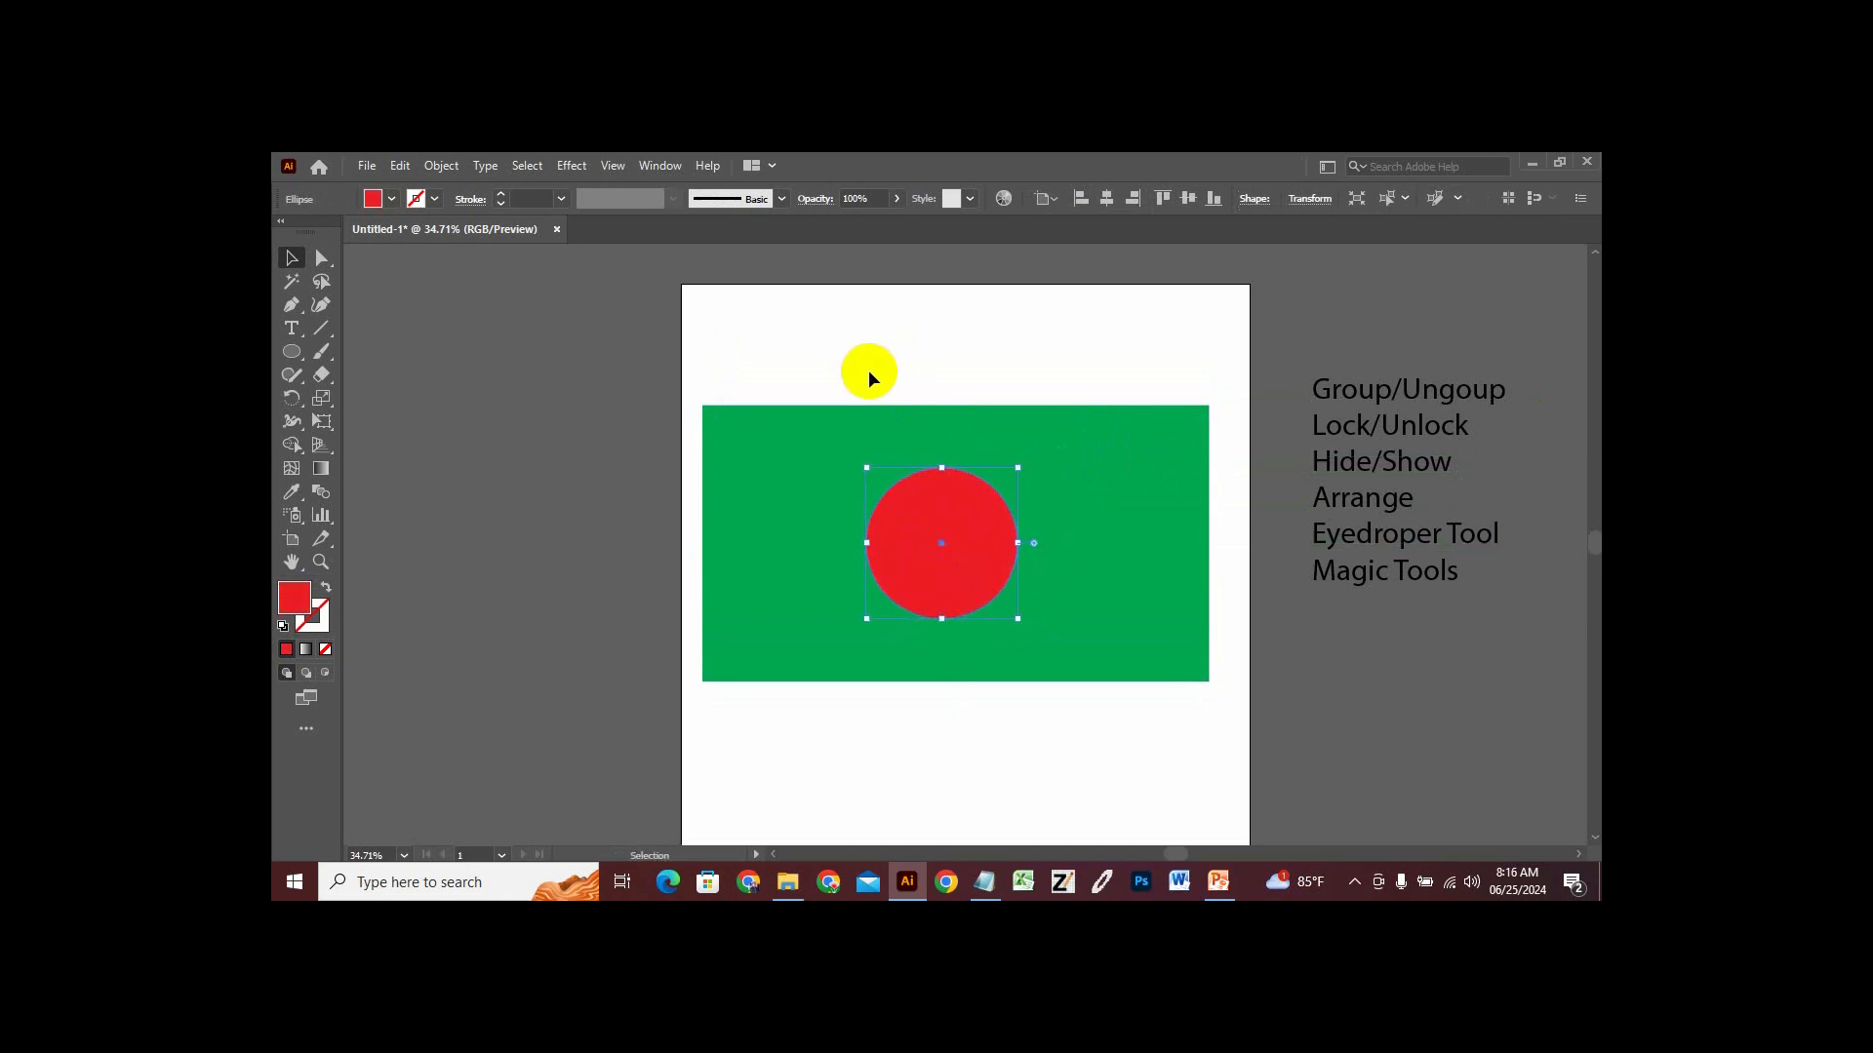
Shift the red circle slightly up and right, and move it back slightly left and down onto the green rectangle's vertical centerline.
drag(932, 528, 961, 518)
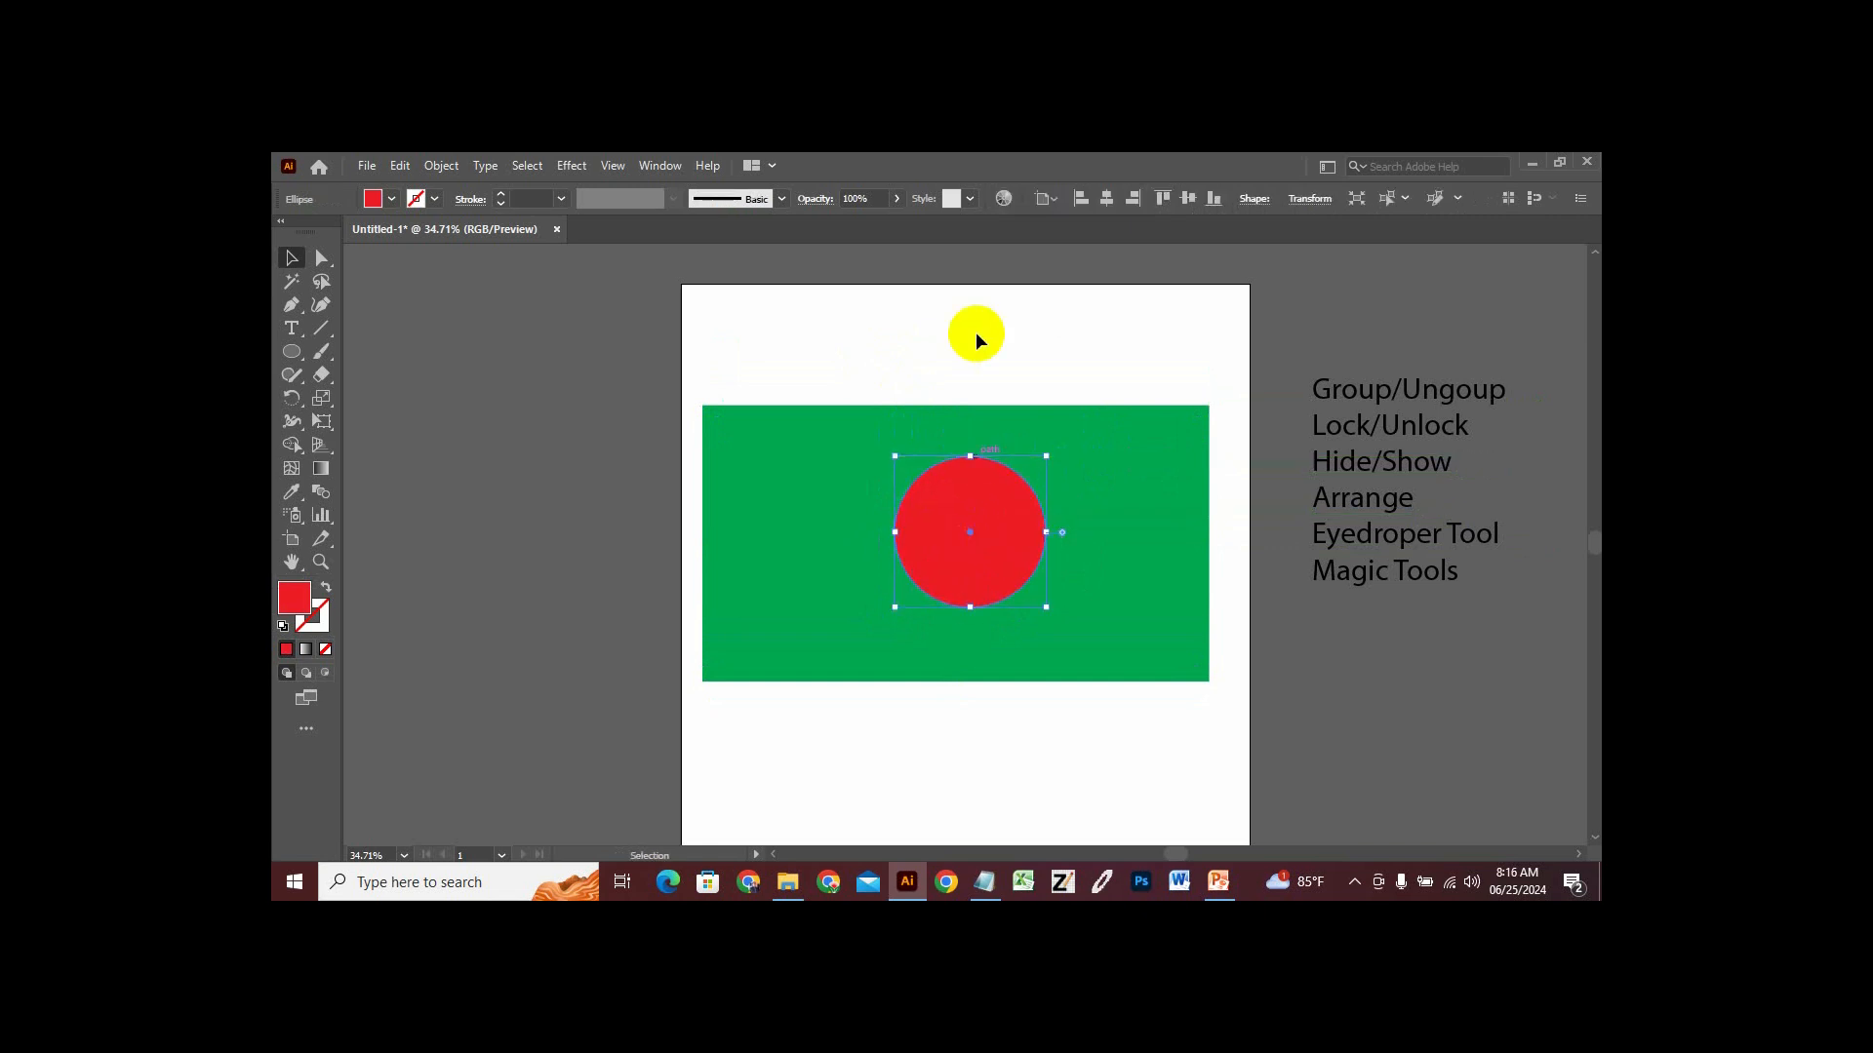
drag(1024, 430, 1089, 435)
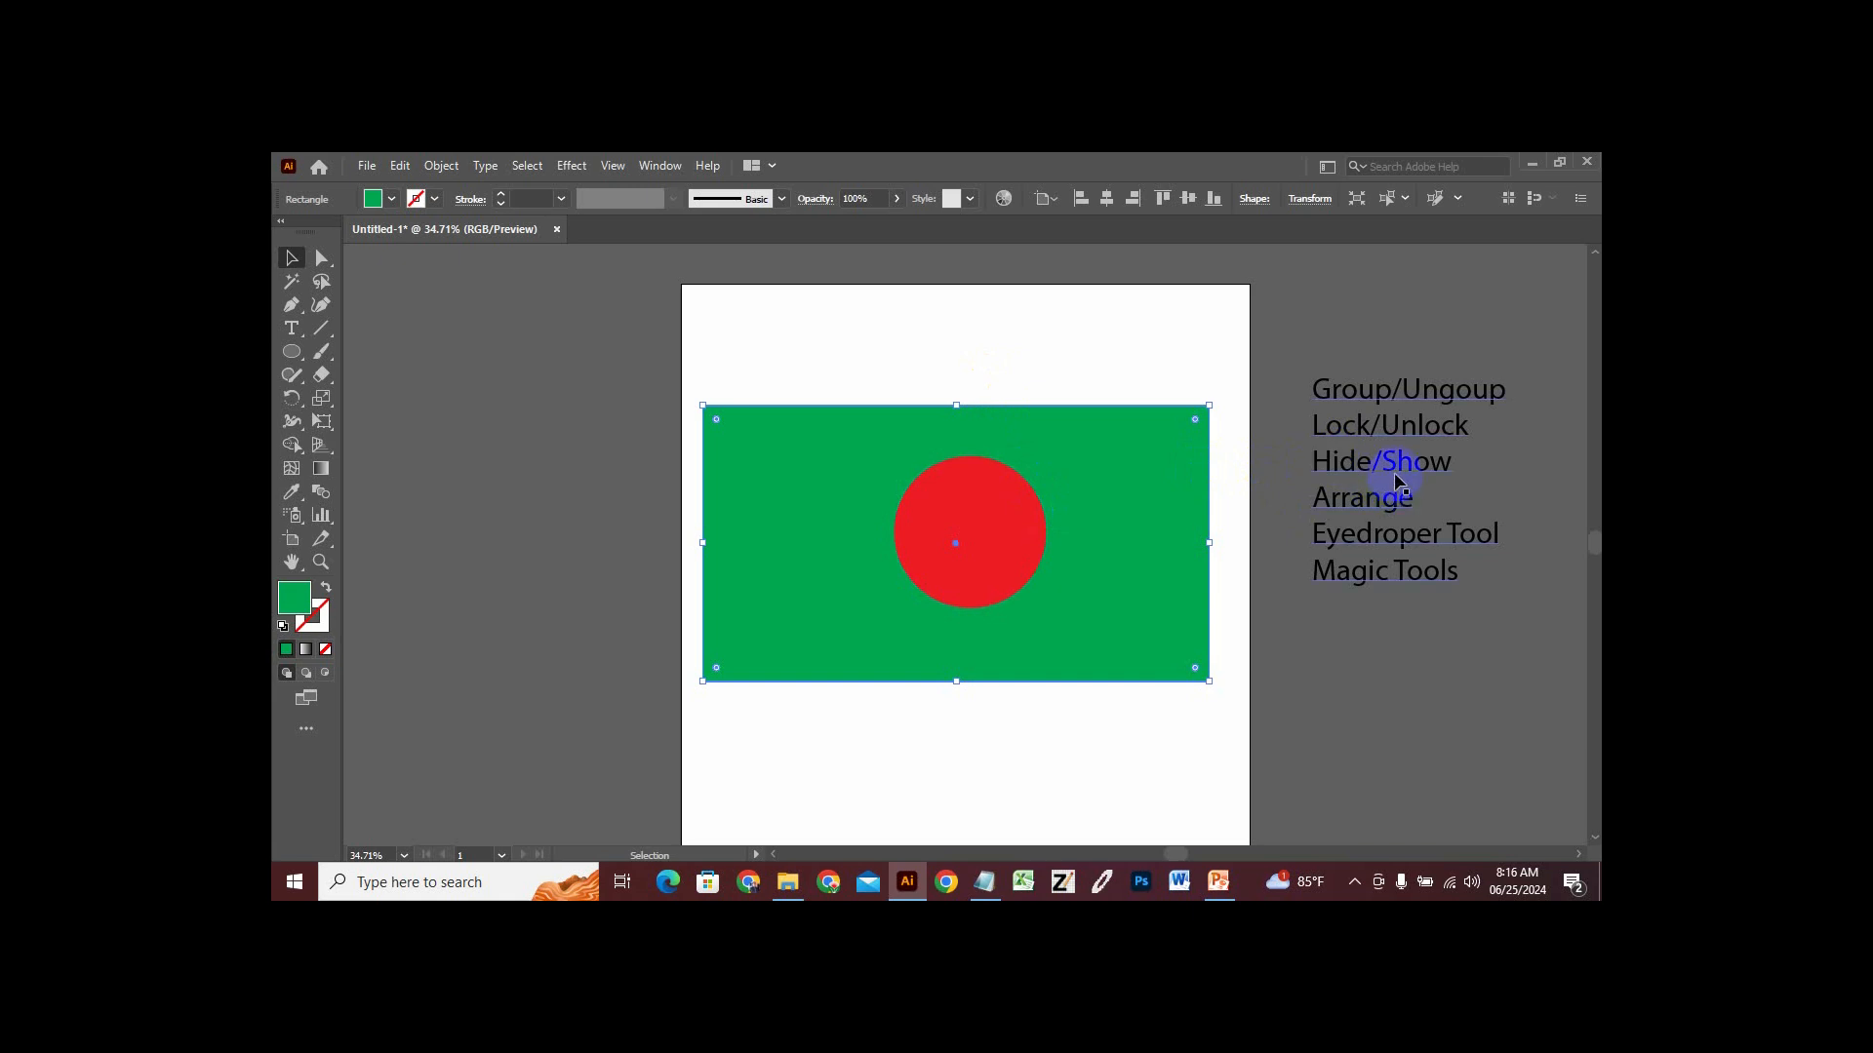
click(1073, 372)
drag(978, 547, 962, 548)
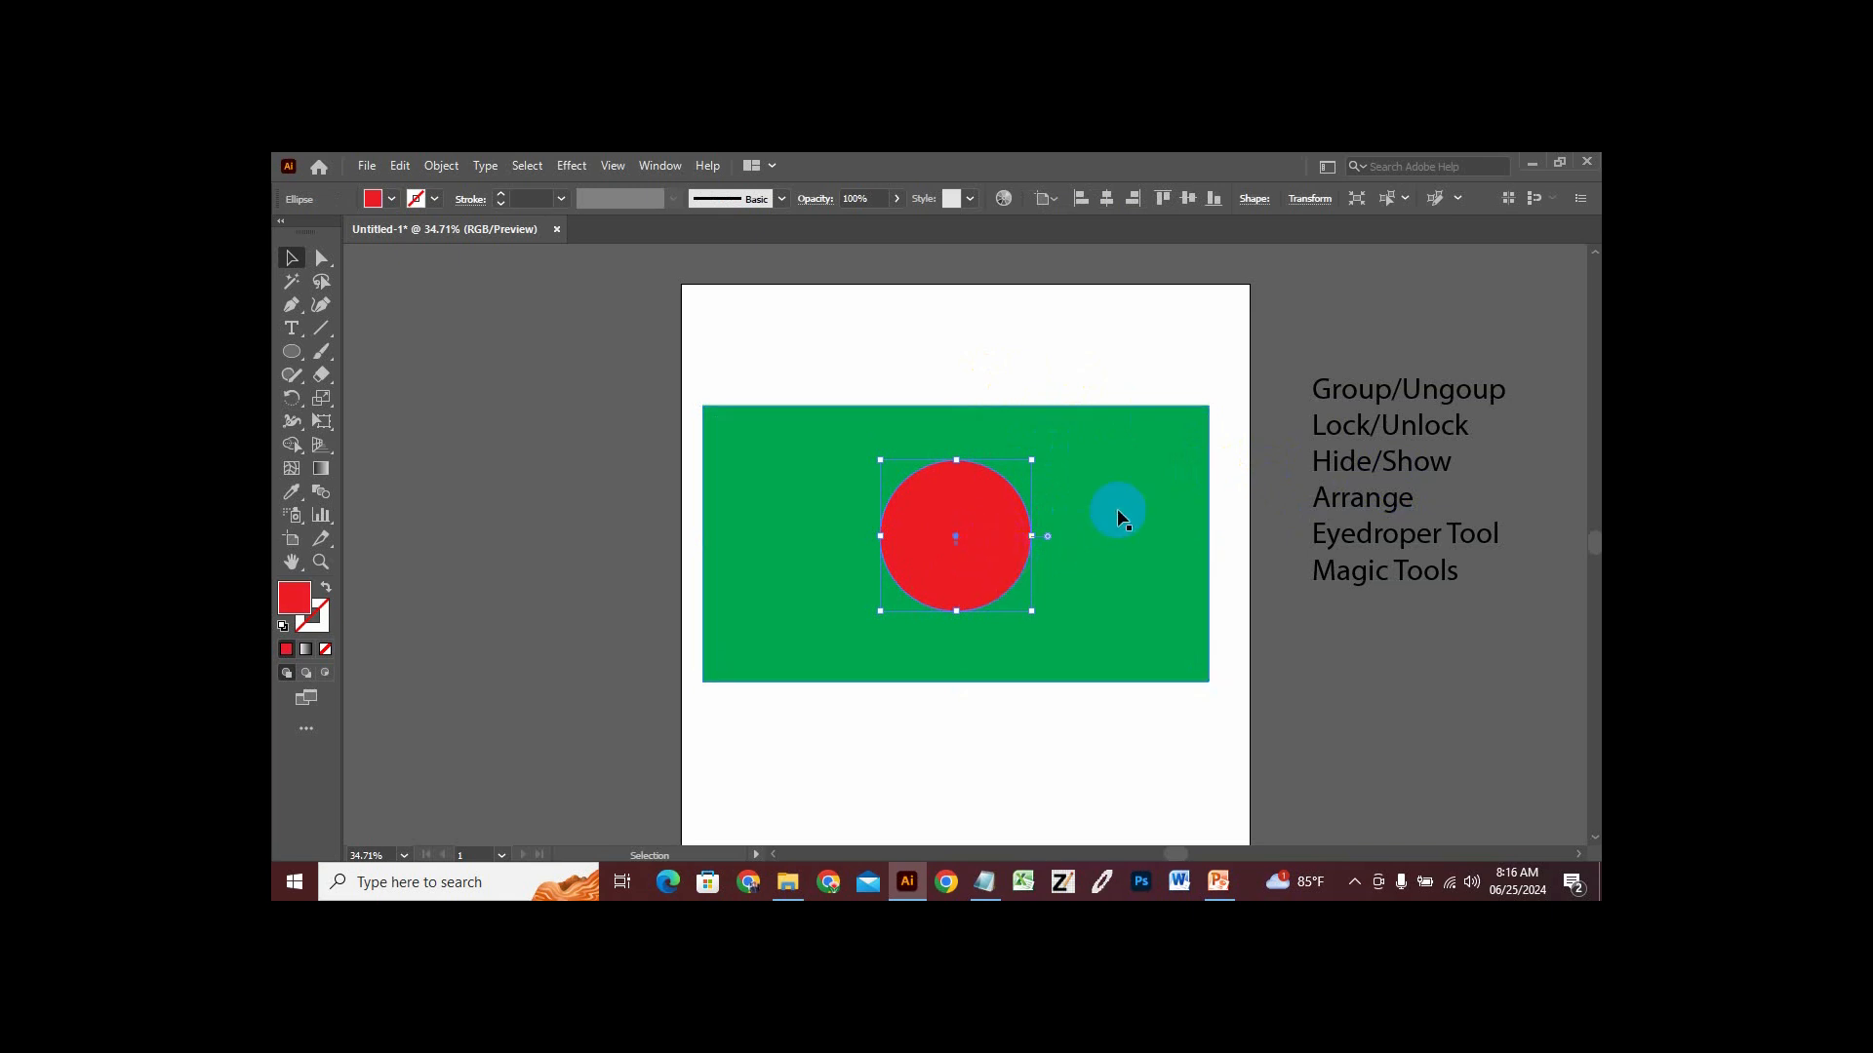
Select the red circle on the green rectangle and hide it.
click(1090, 520)
click(996, 548)
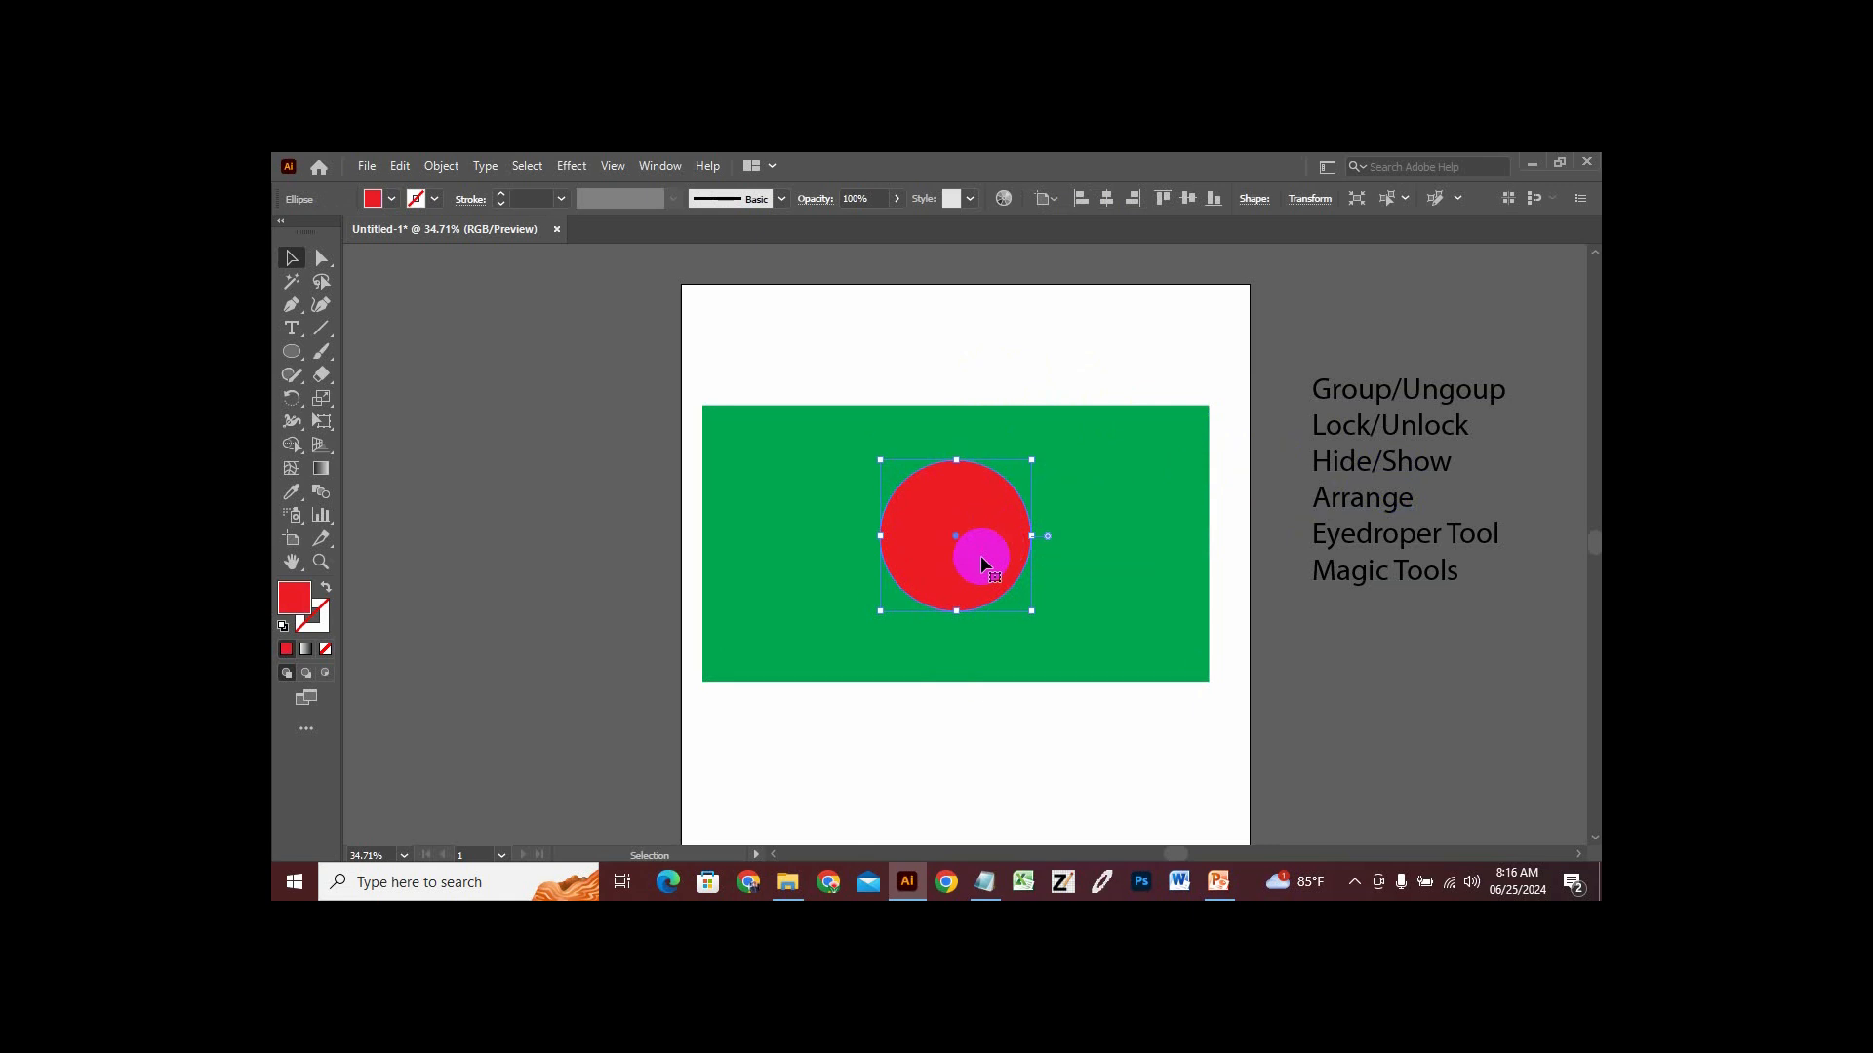
key(a)
key(ctrl+3)
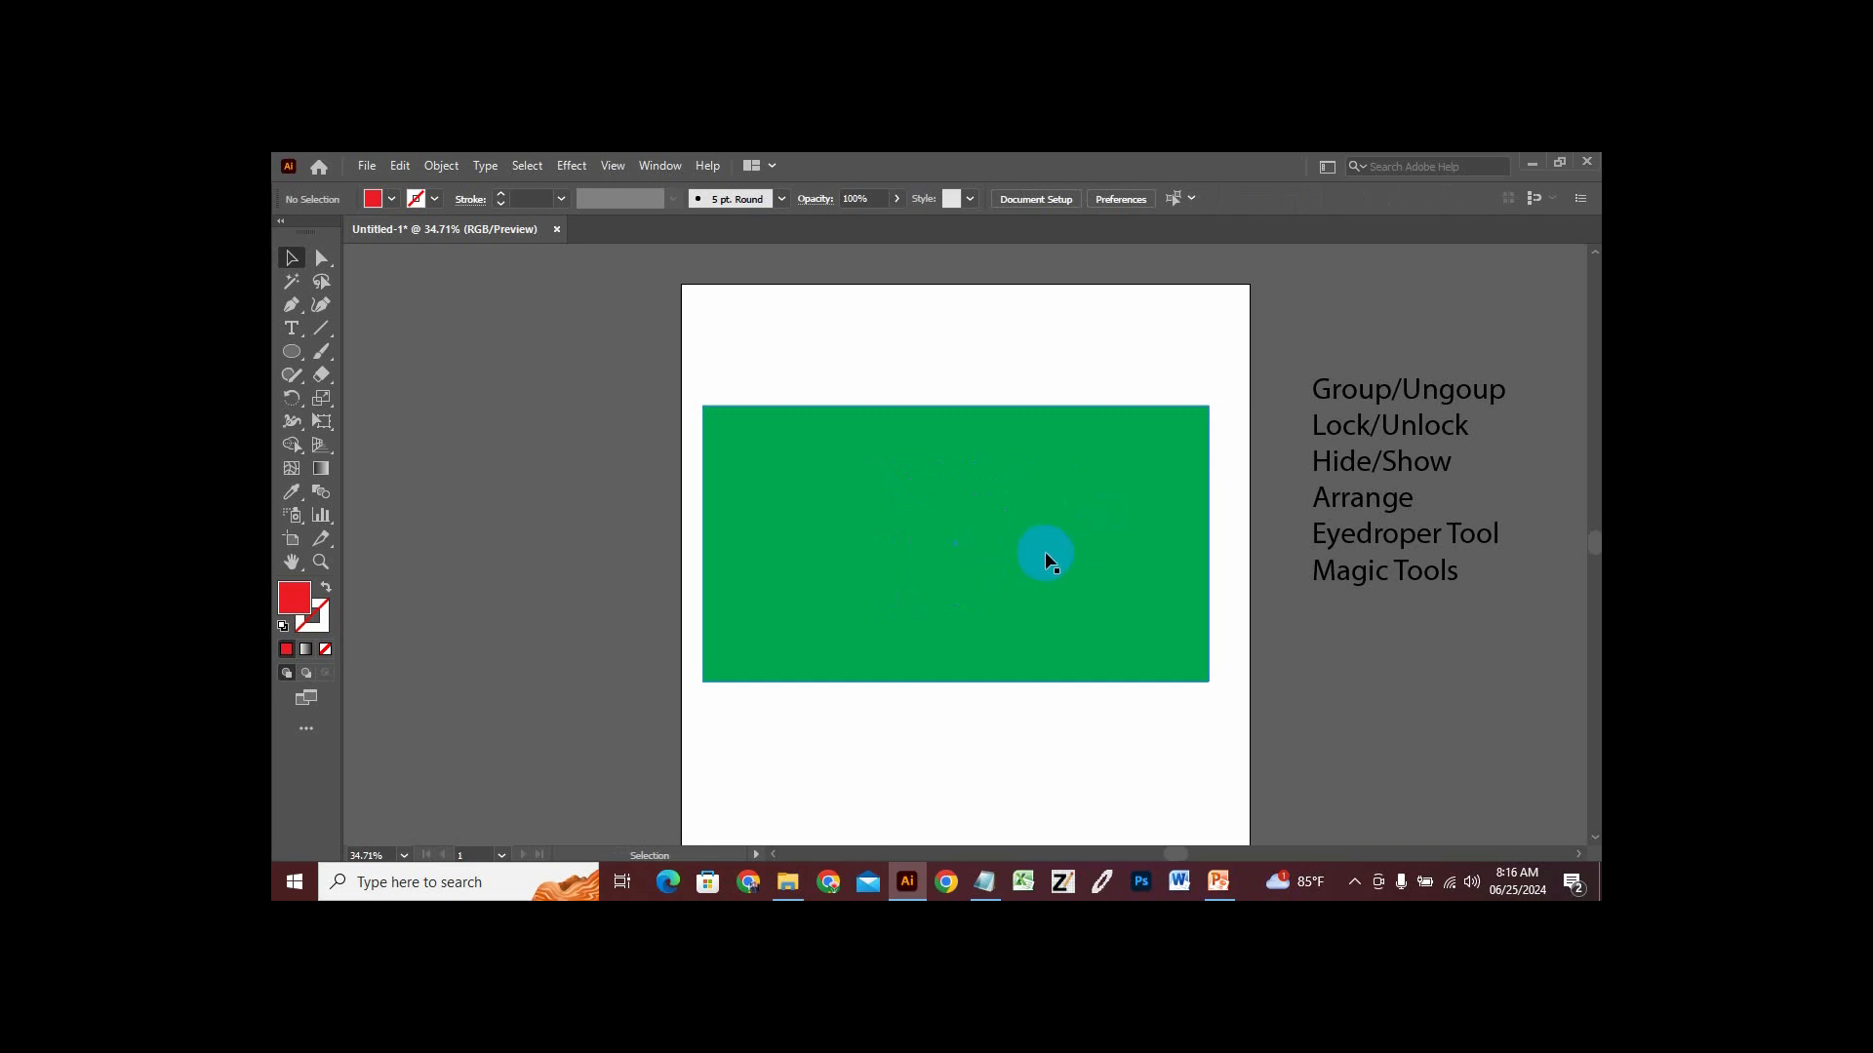
Select the green rectangle, show all hidden objects again, and clear the selection.
click(1027, 552)
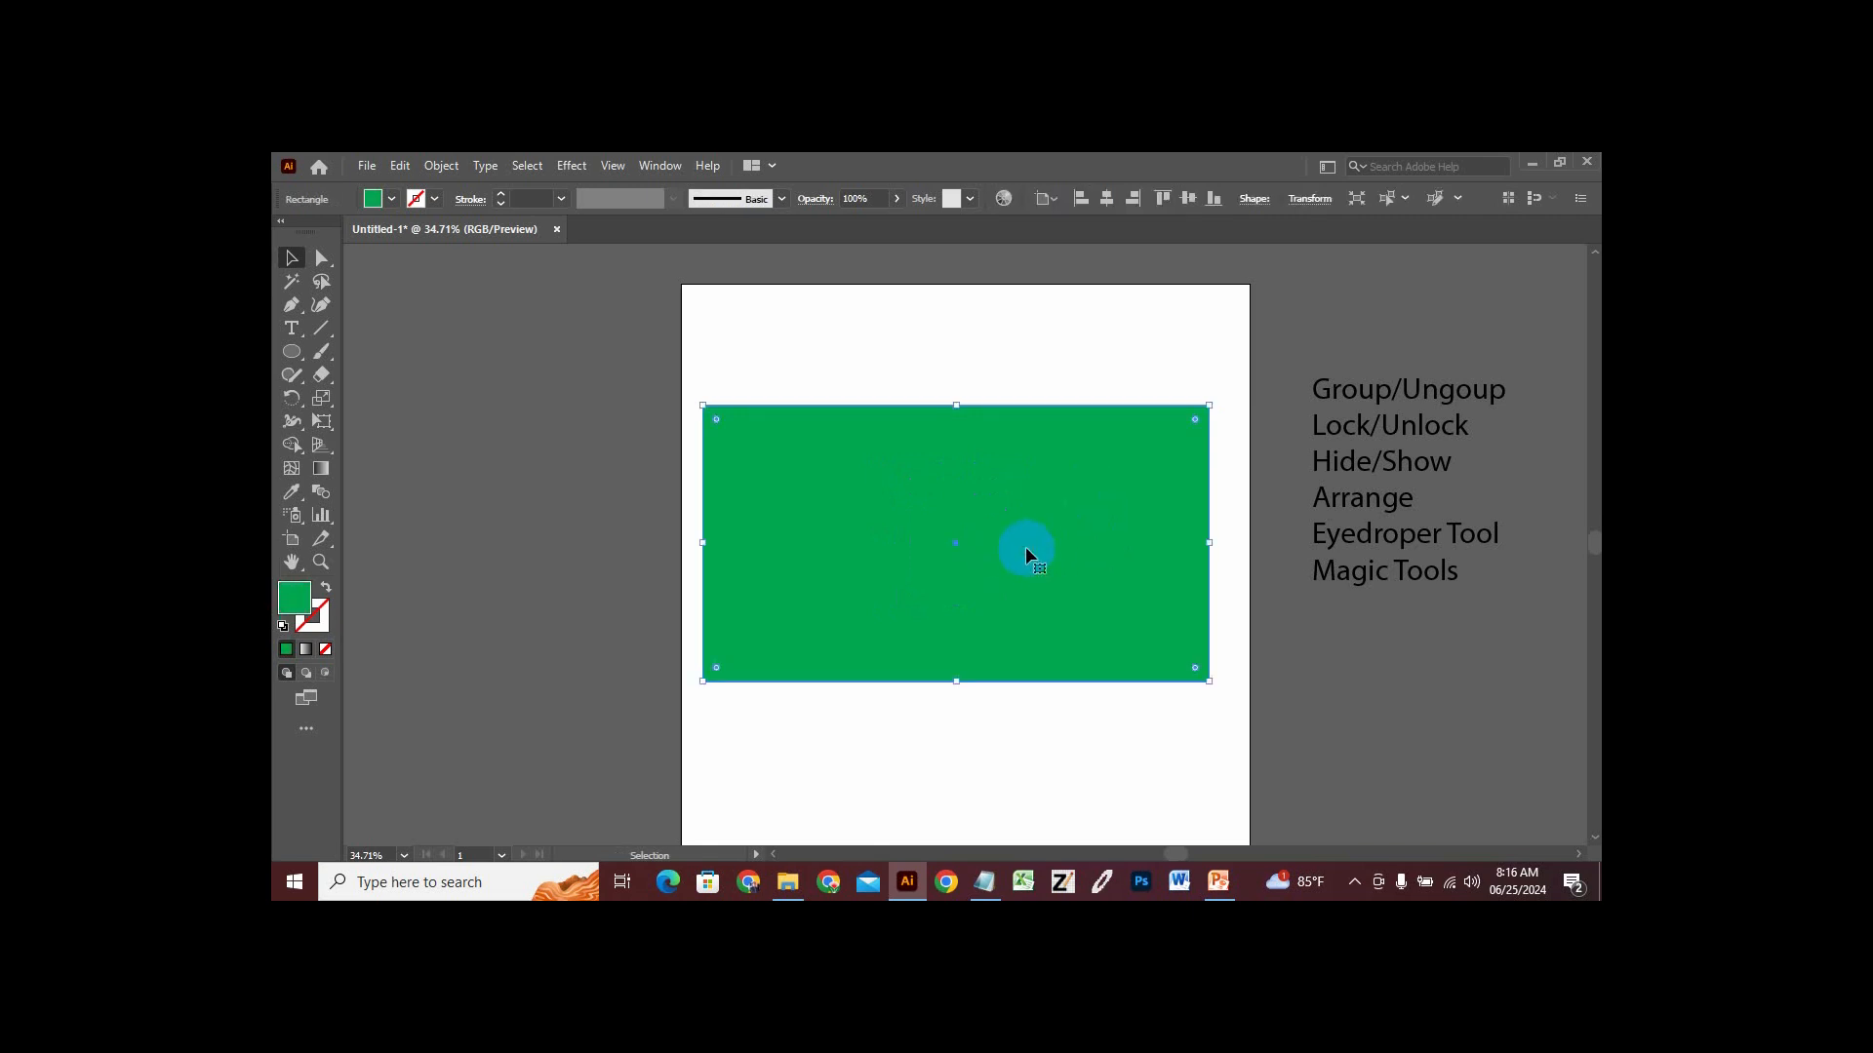
key(a)
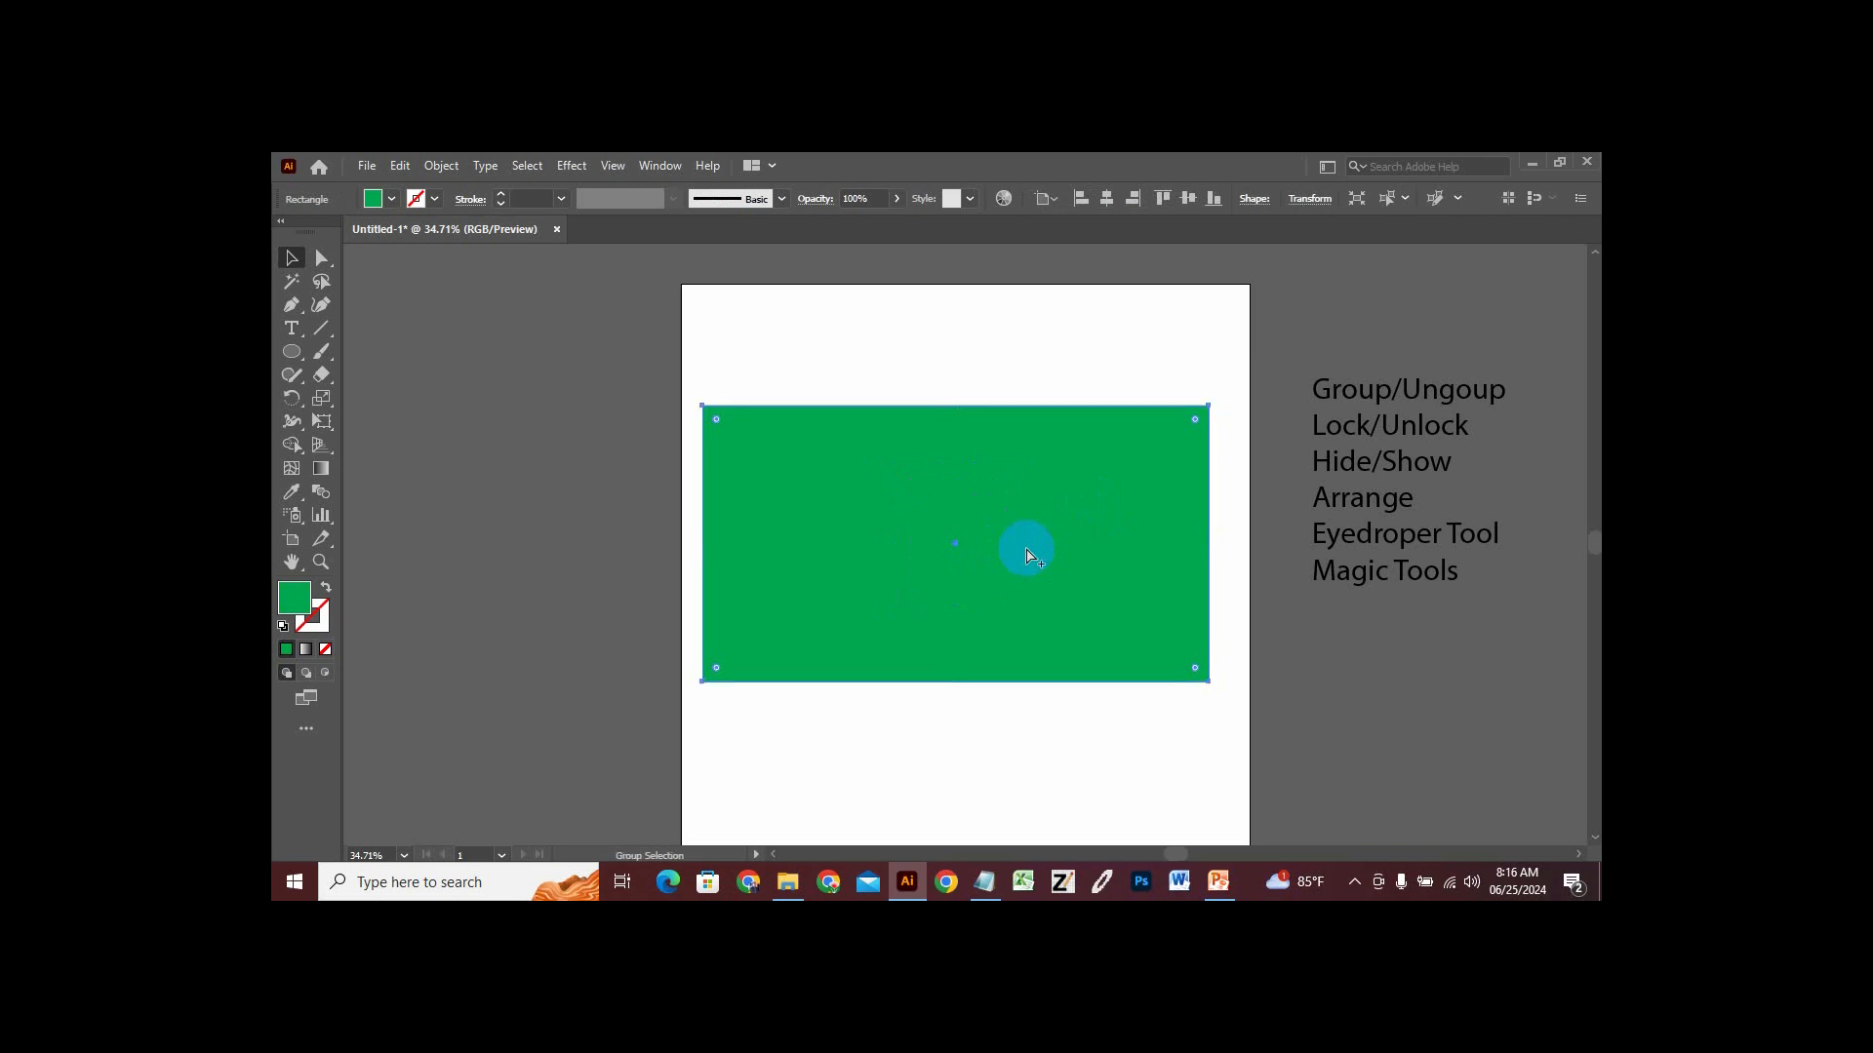
key(ctrl+alt+3)
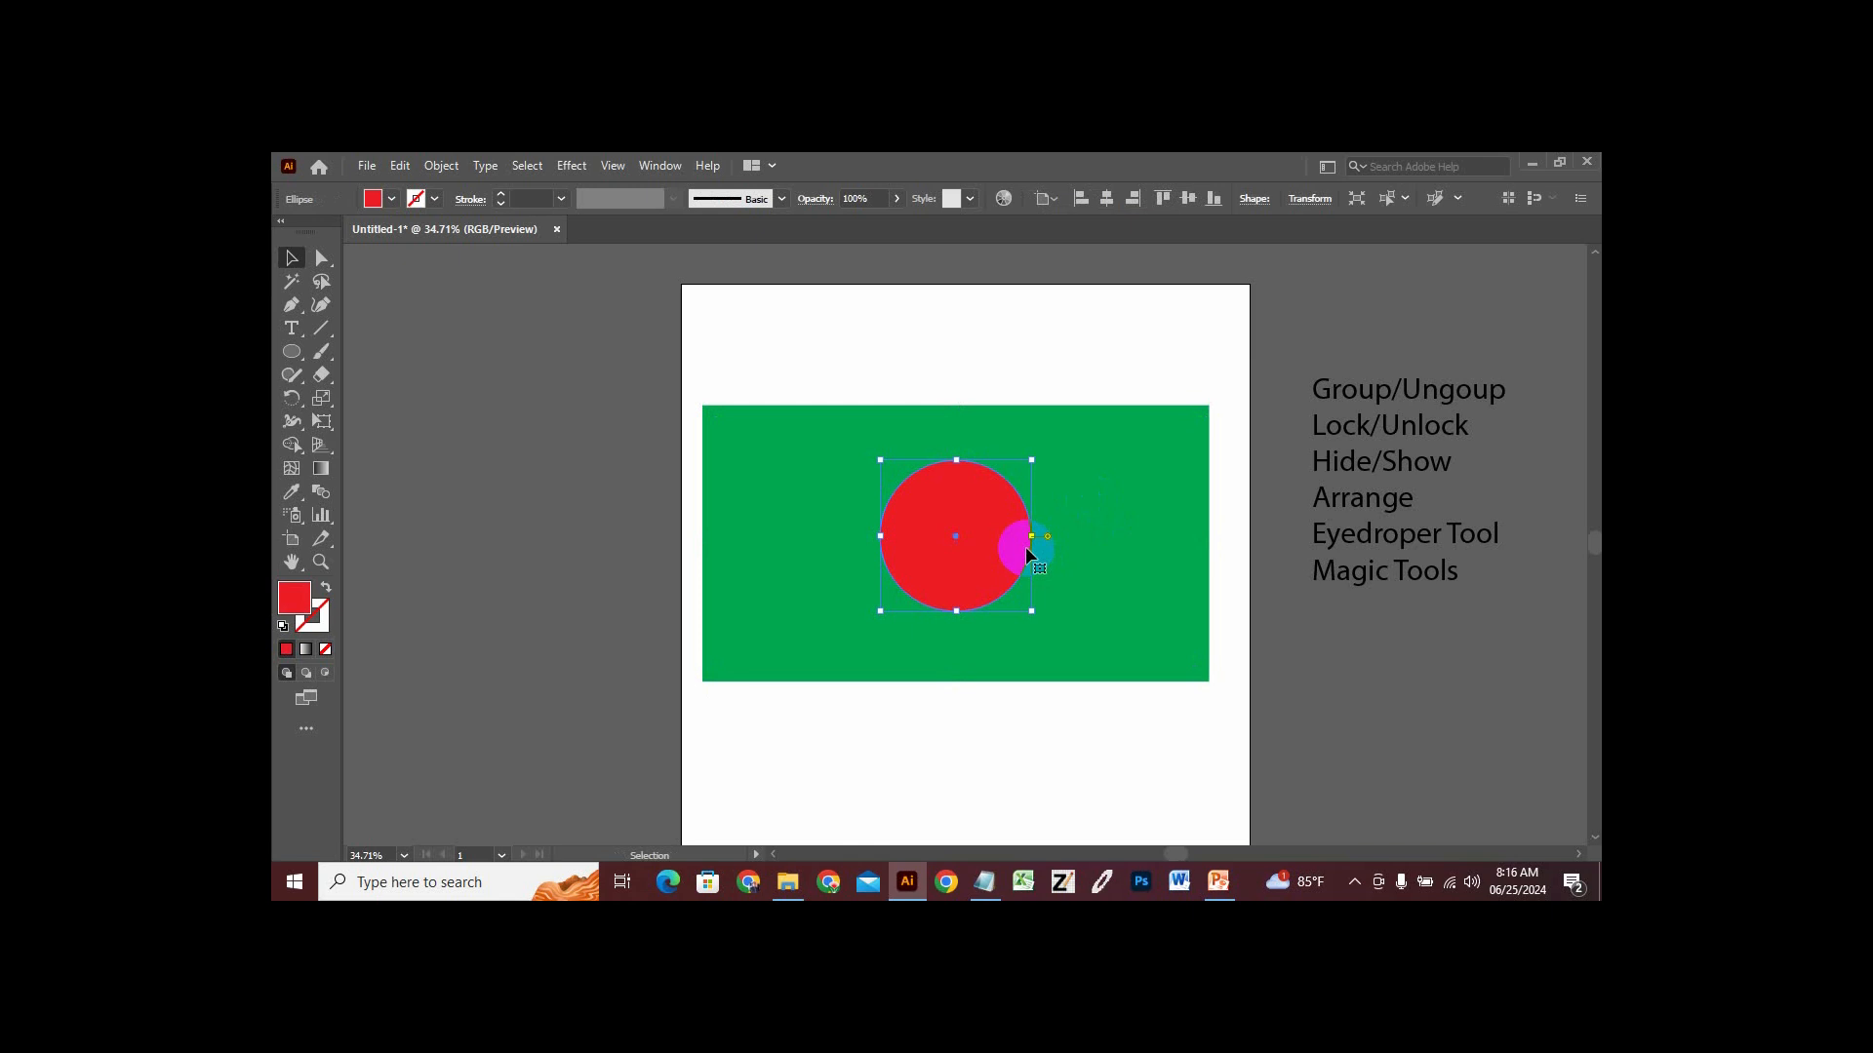
click(1047, 371)
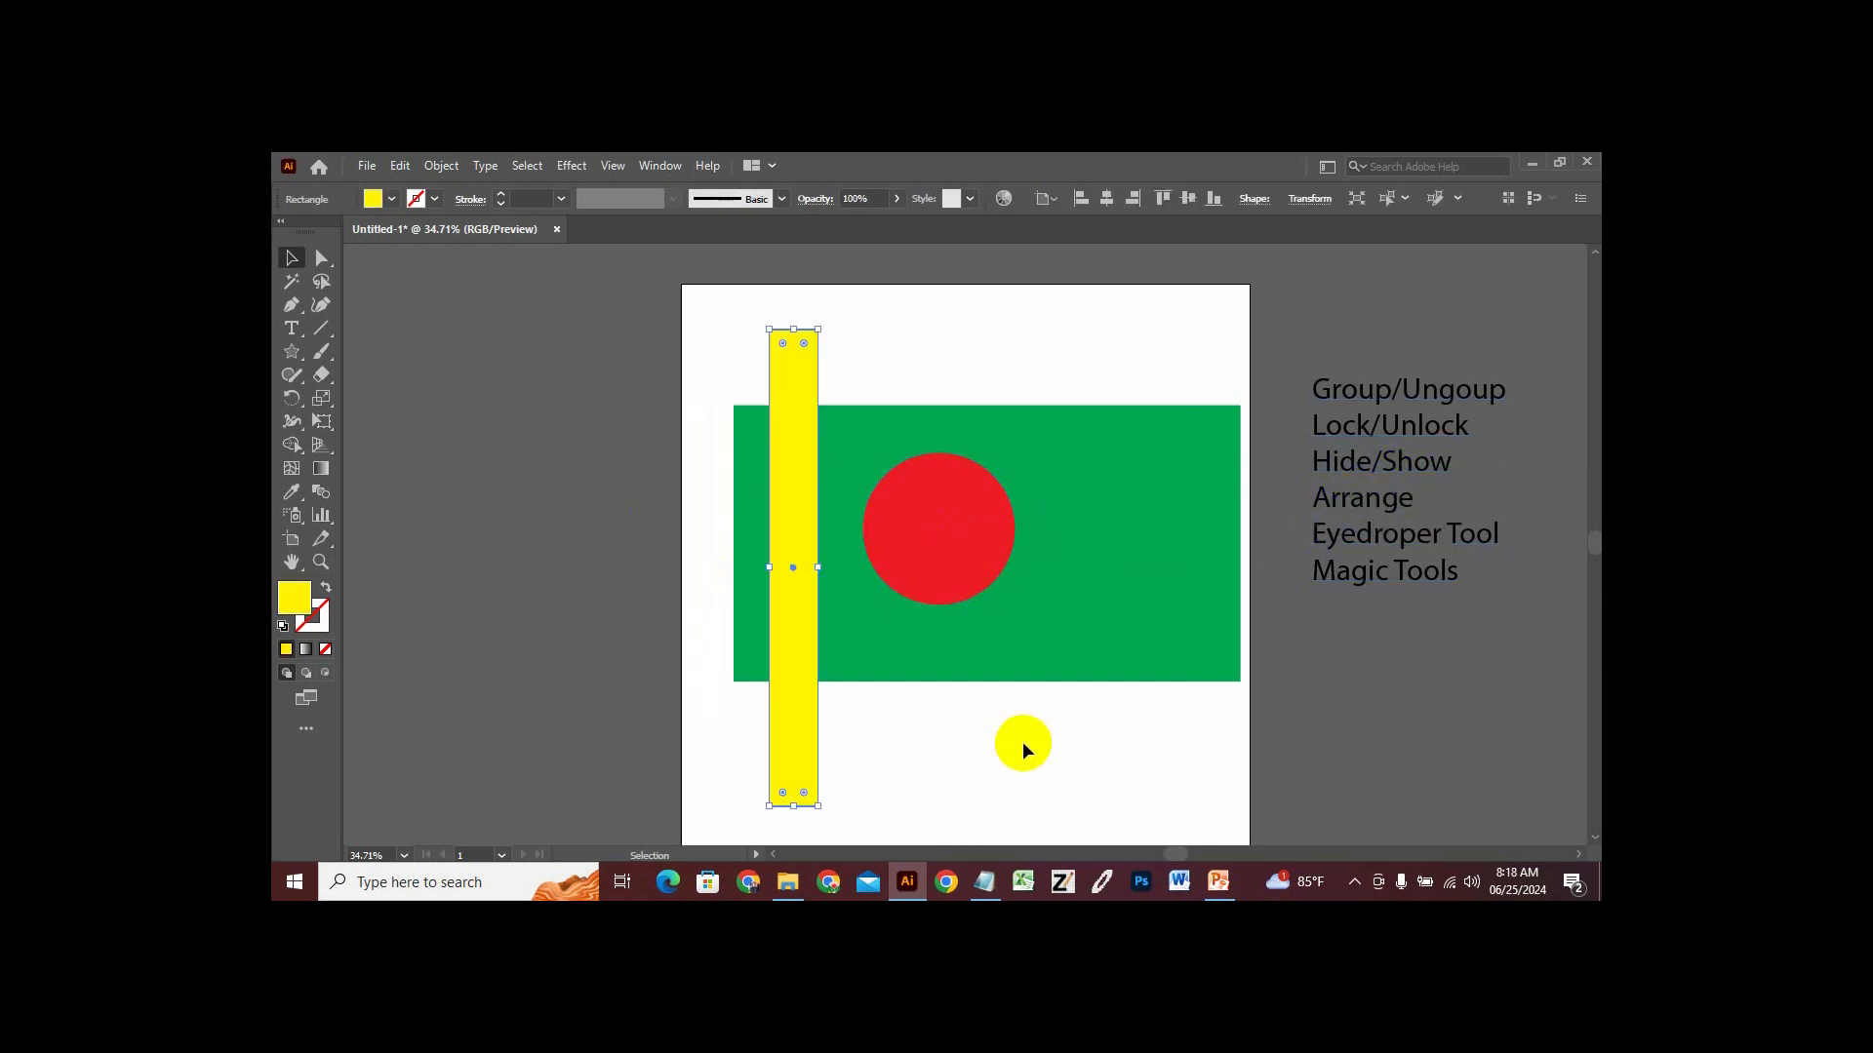
Move the red circle left so it overlaps the yellow strip, select each shape in turn, and clear the selection.
click(989, 710)
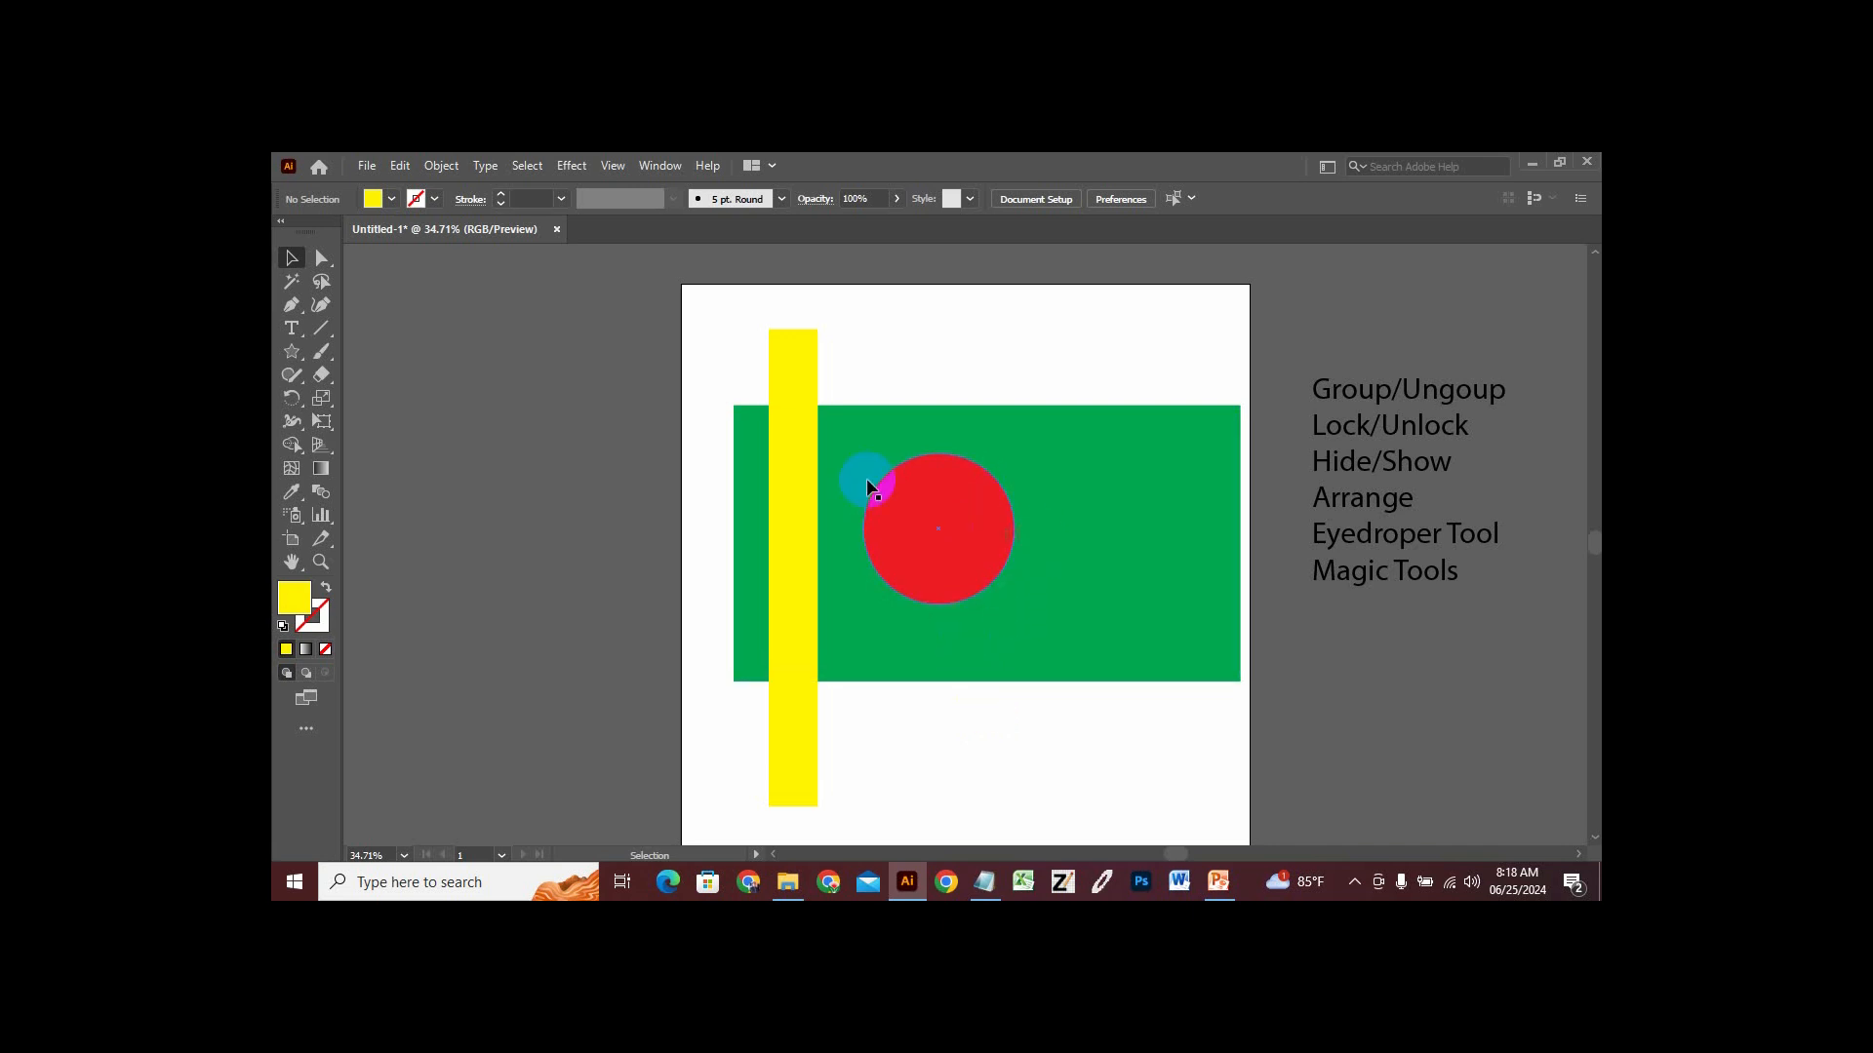
drag(952, 587, 843, 561)
click(996, 513)
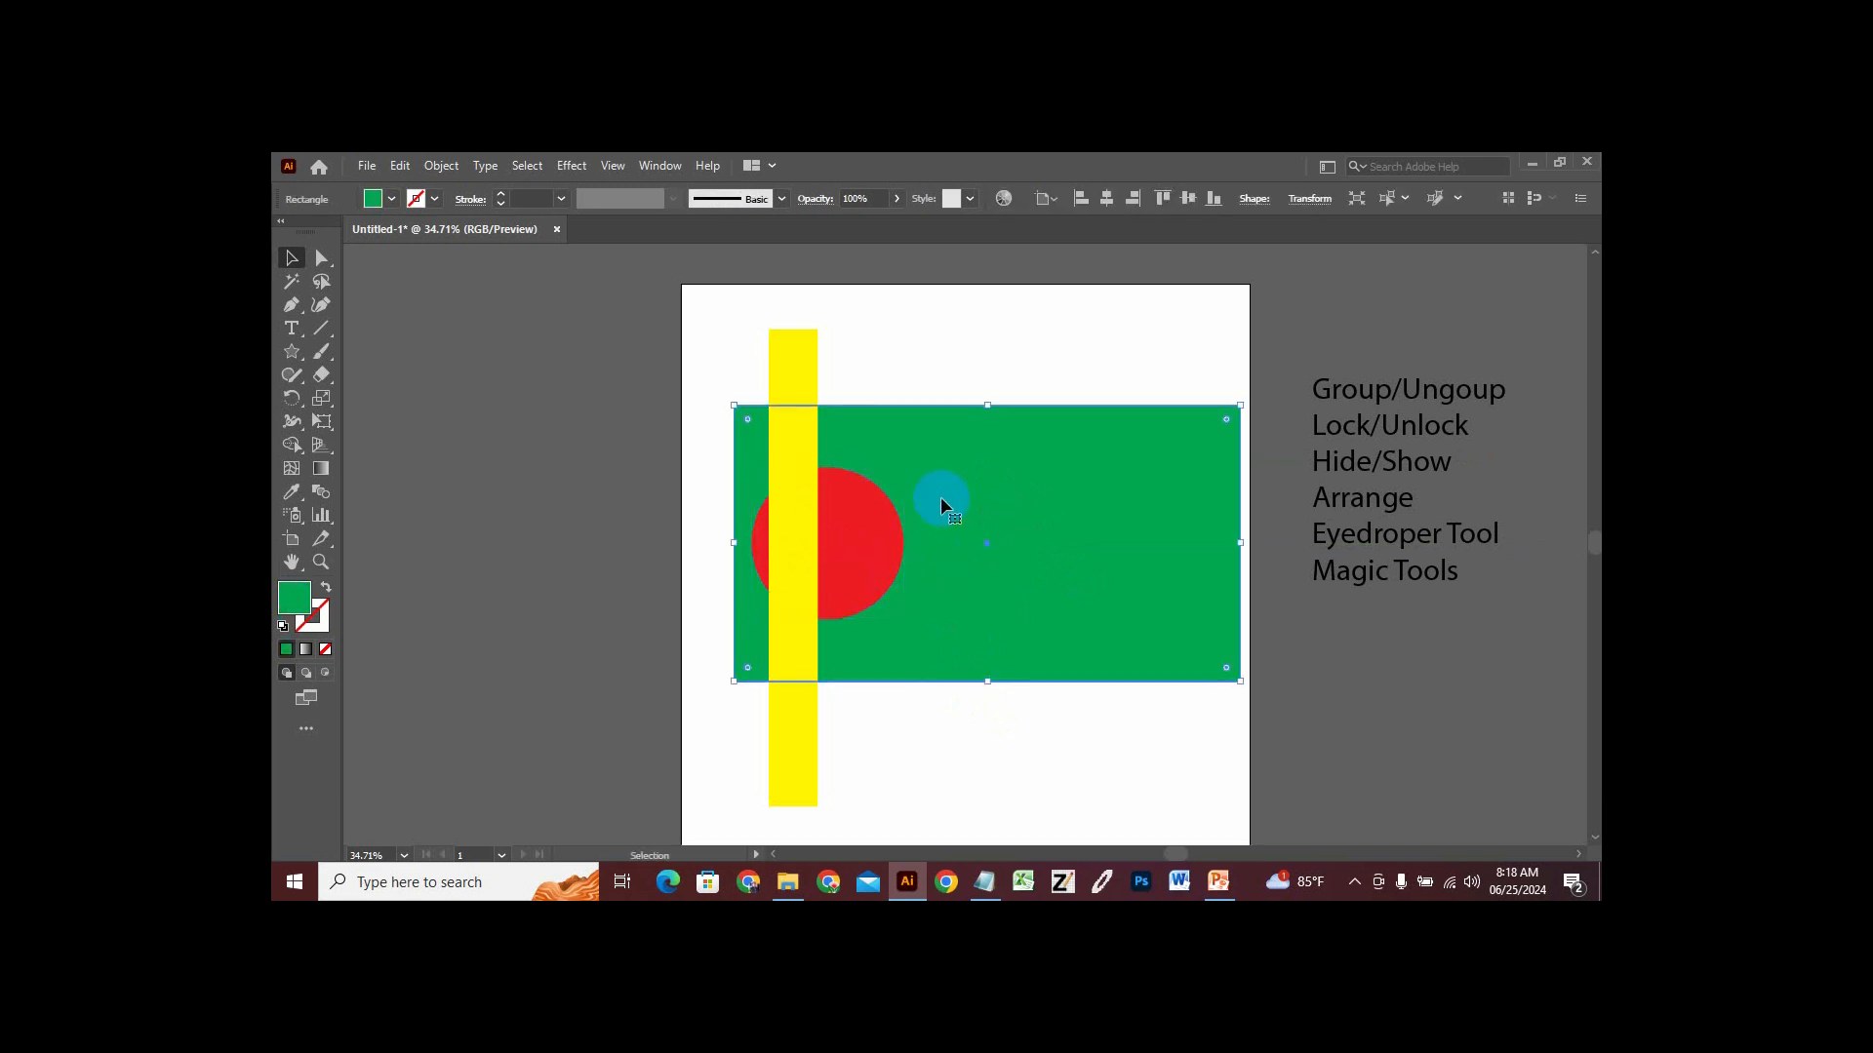
click(798, 366)
click(841, 553)
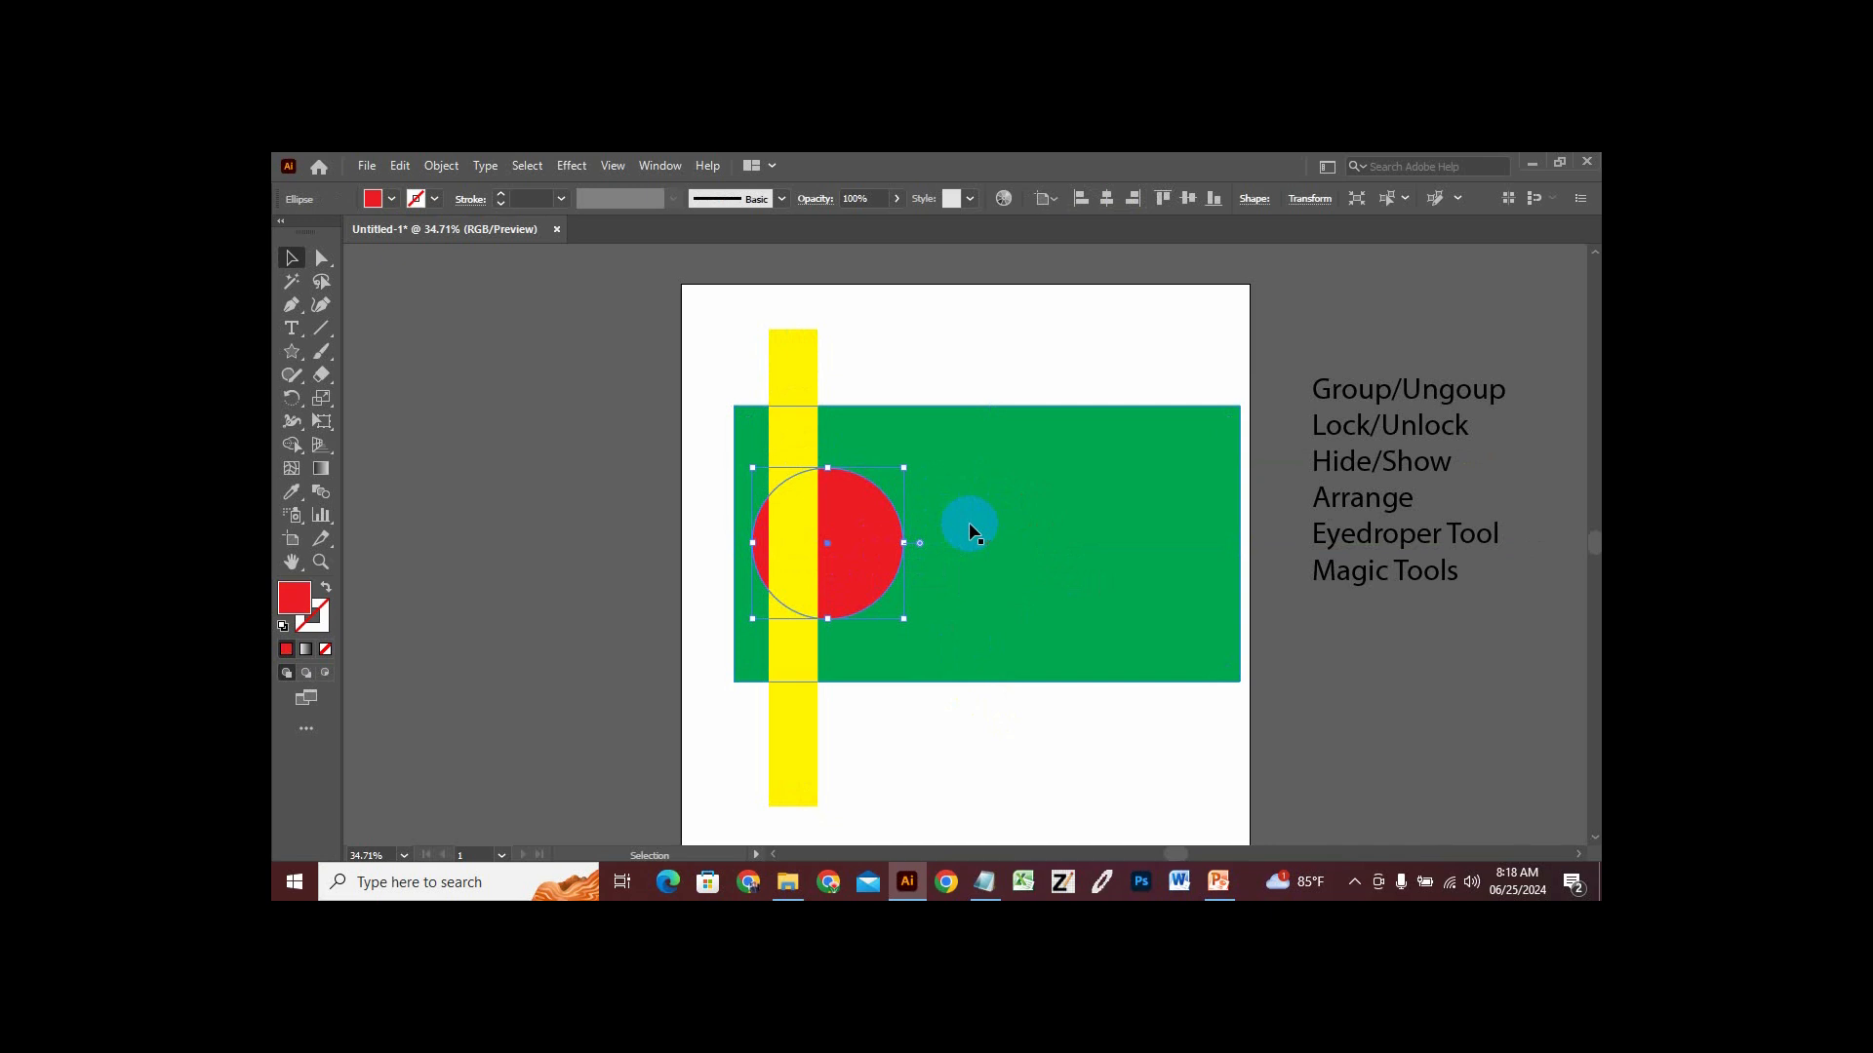
click(922, 533)
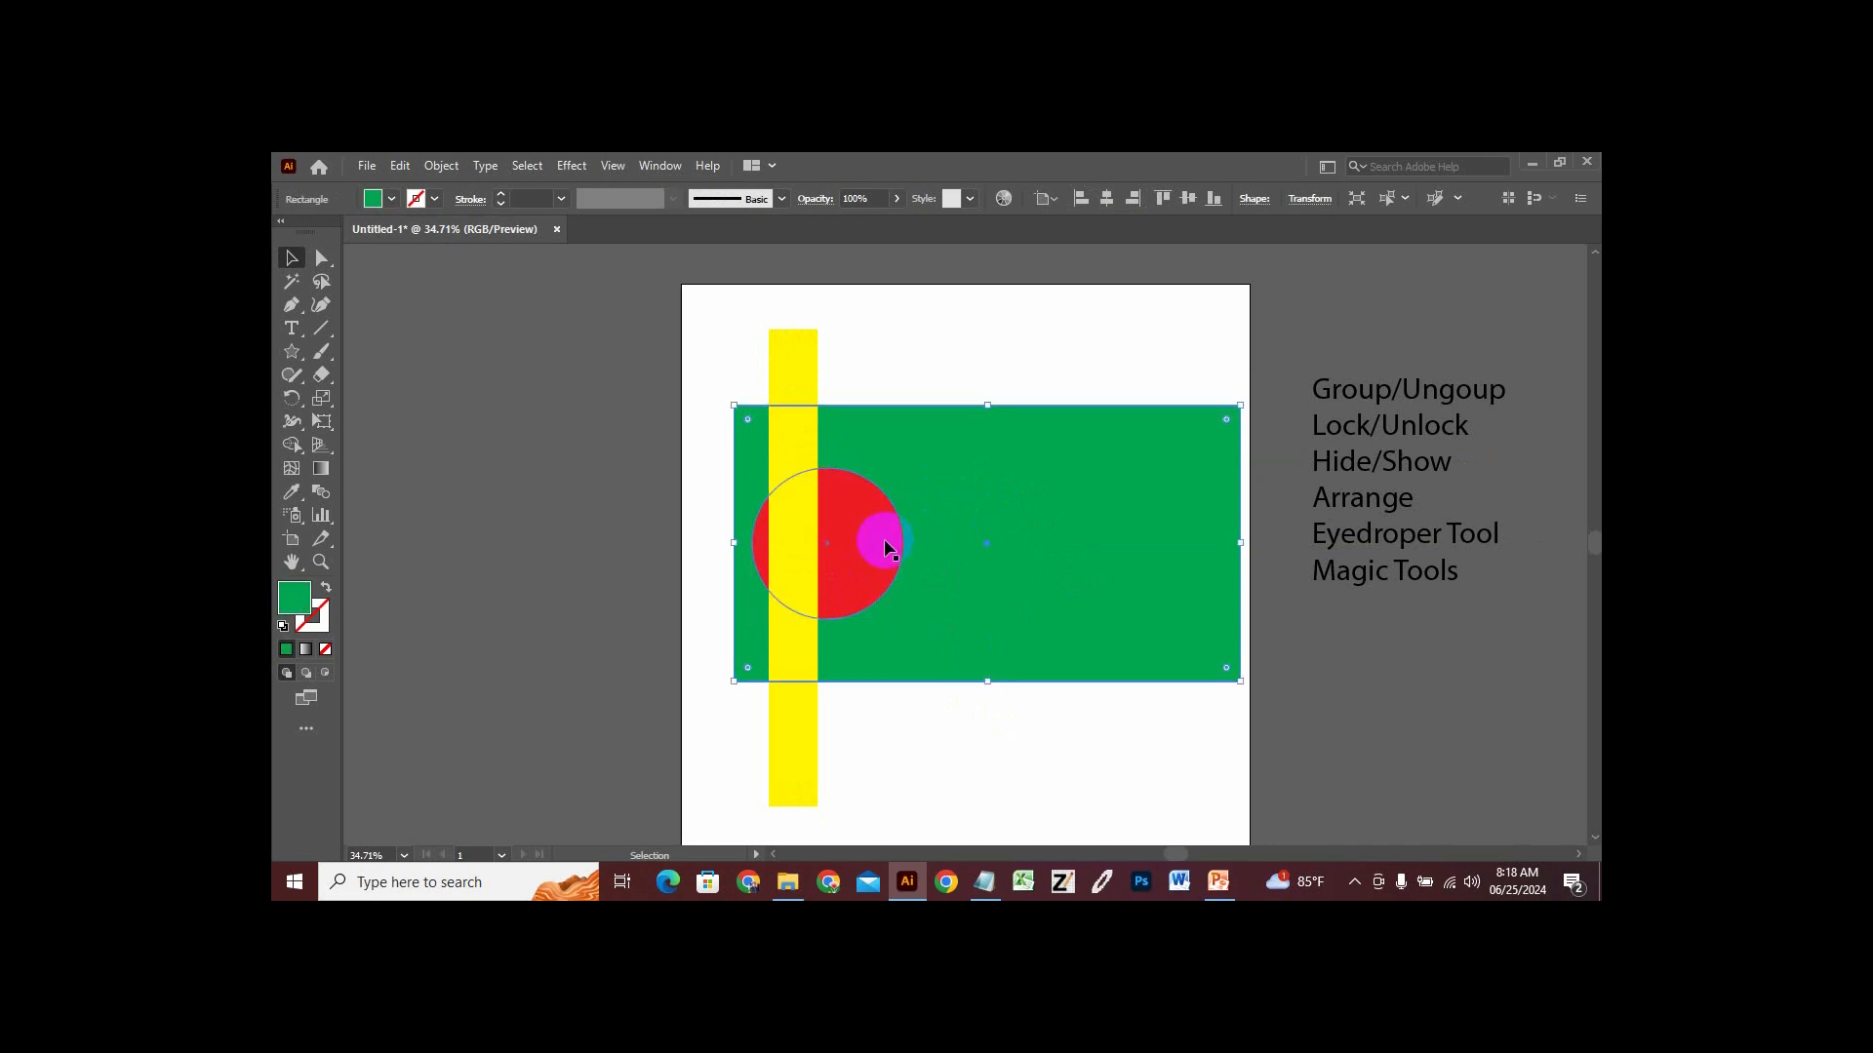
click(938, 374)
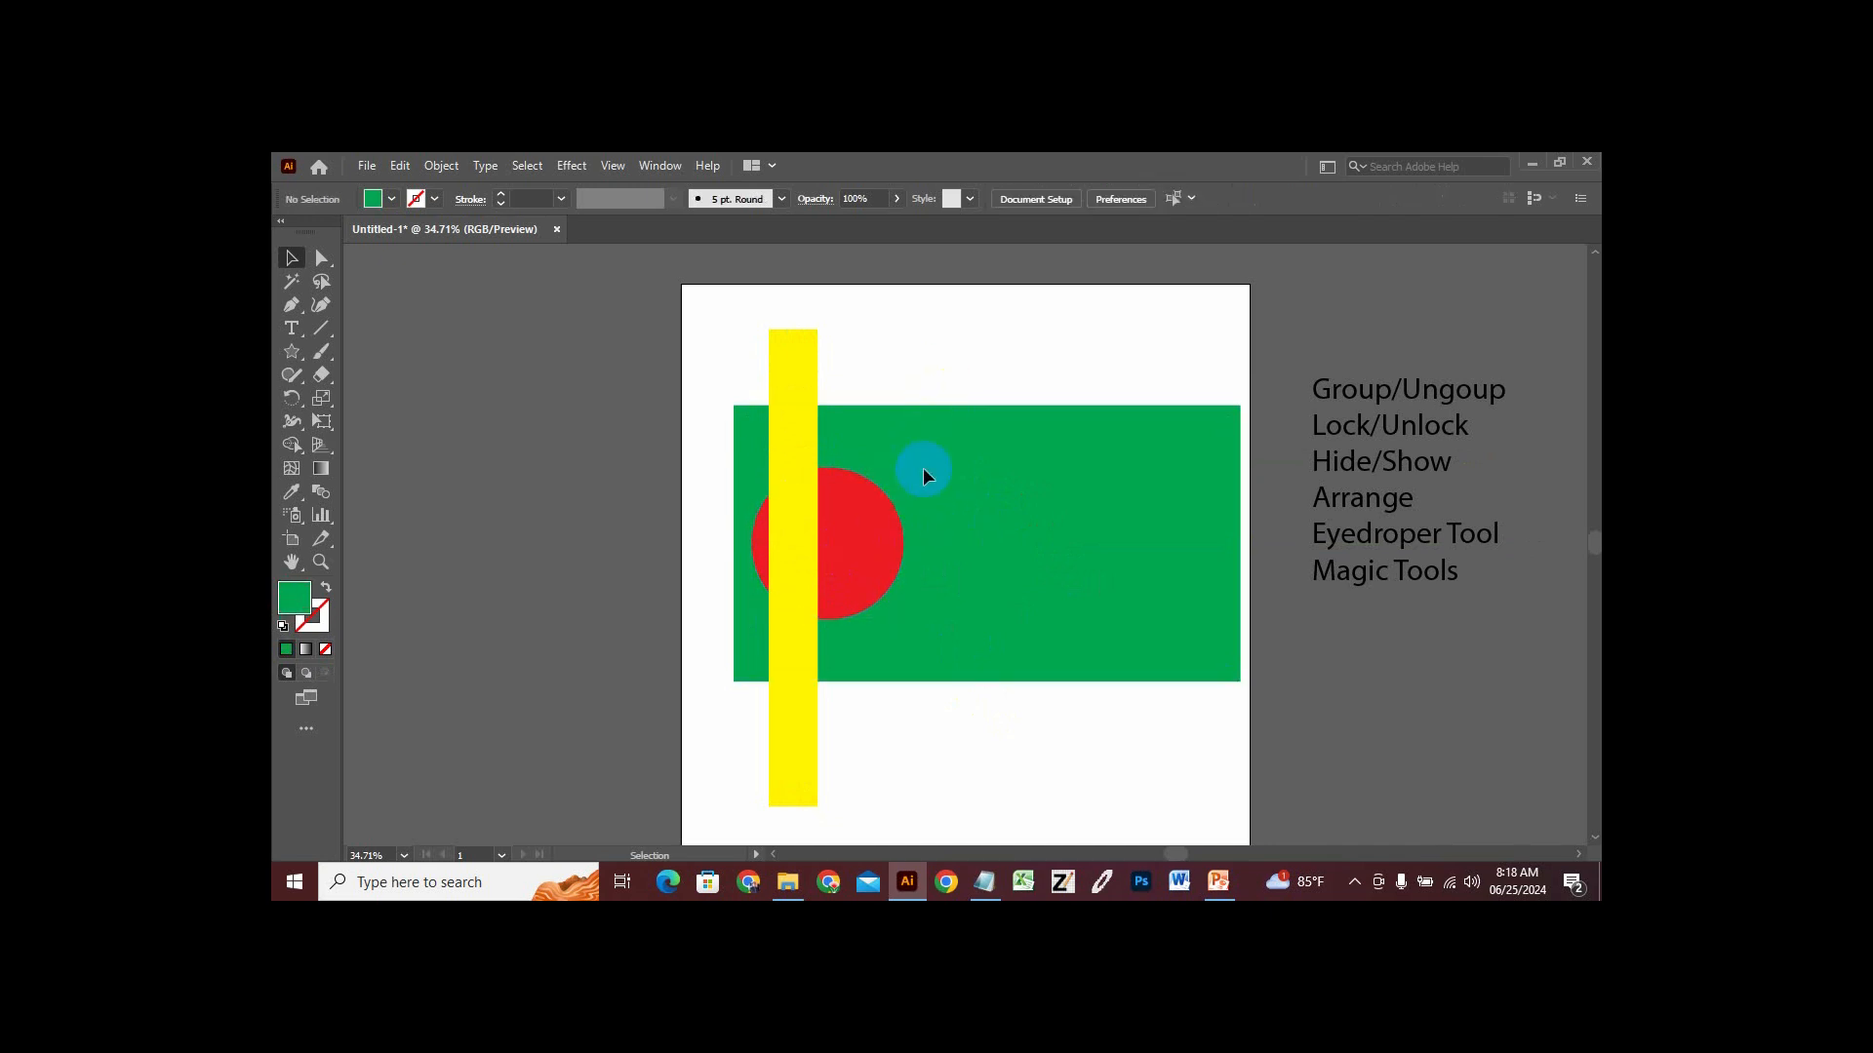
Bring the red circle to the front, above the yellow strip.
click(868, 540)
right_click(866, 535)
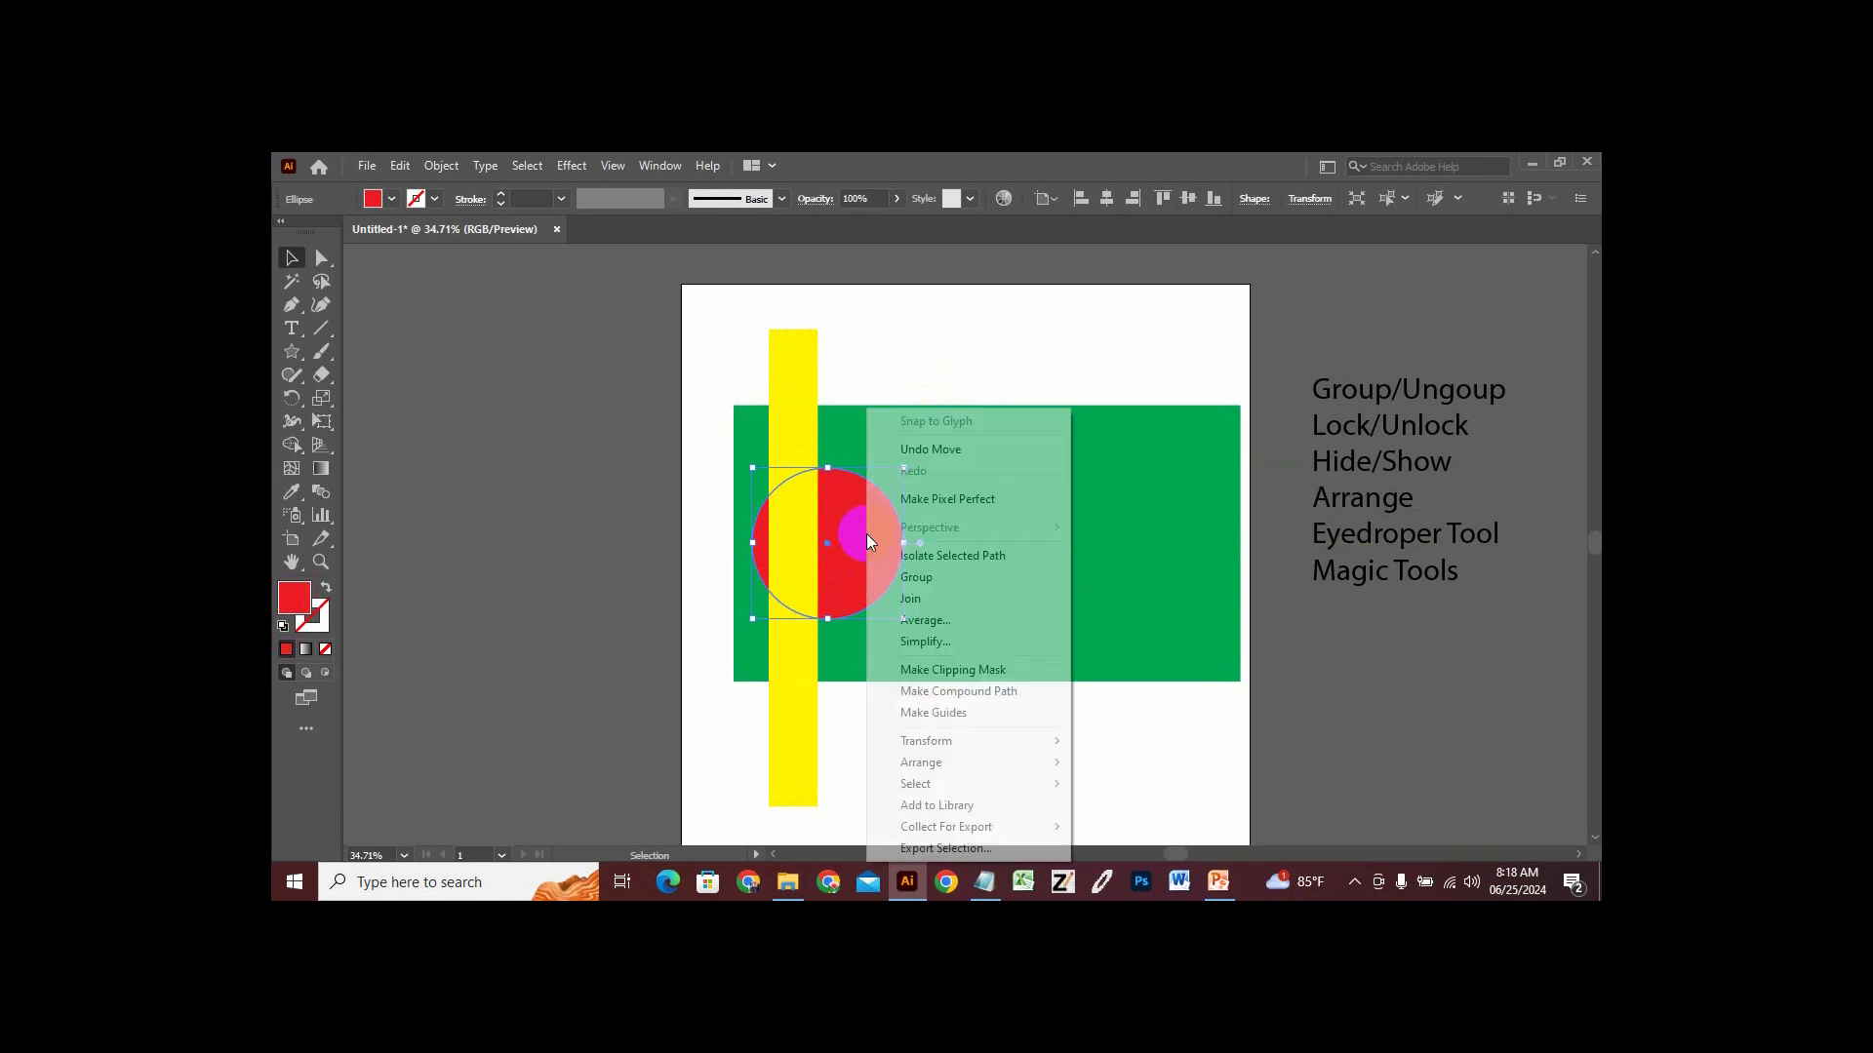
mouse_move(963, 768)
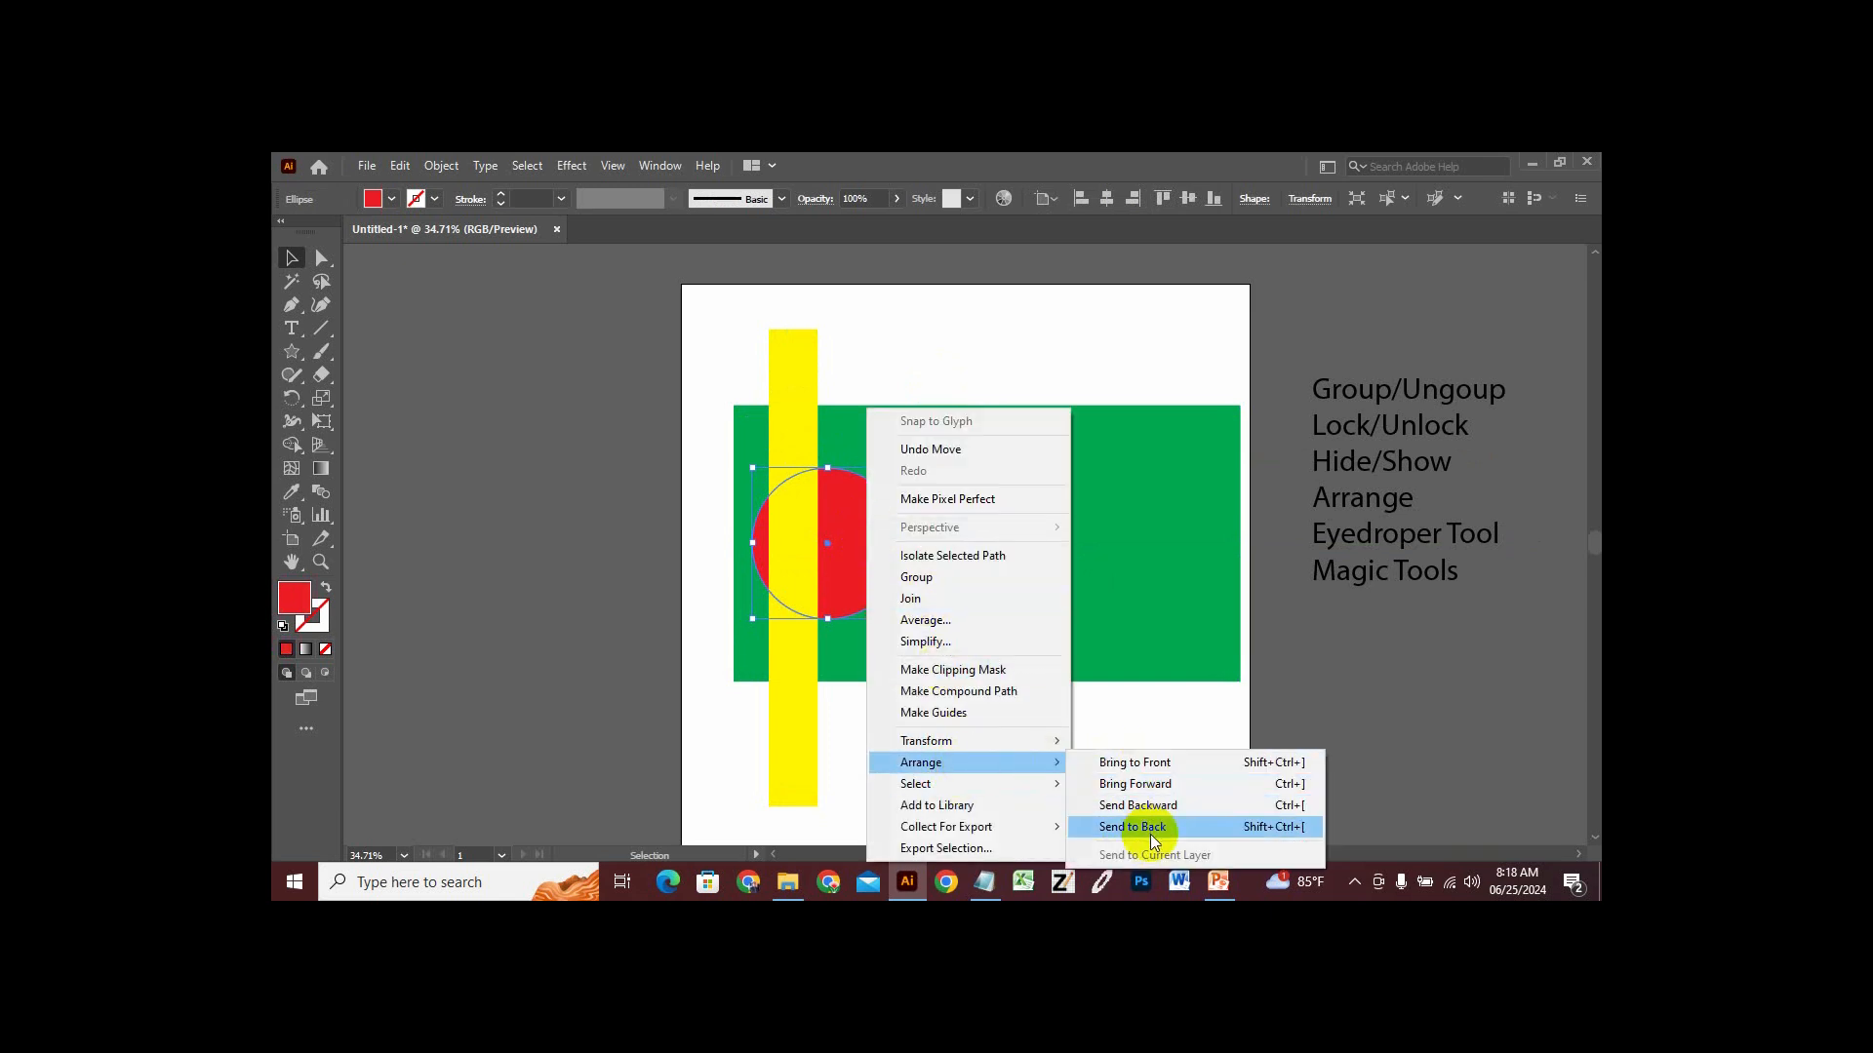
click(1156, 767)
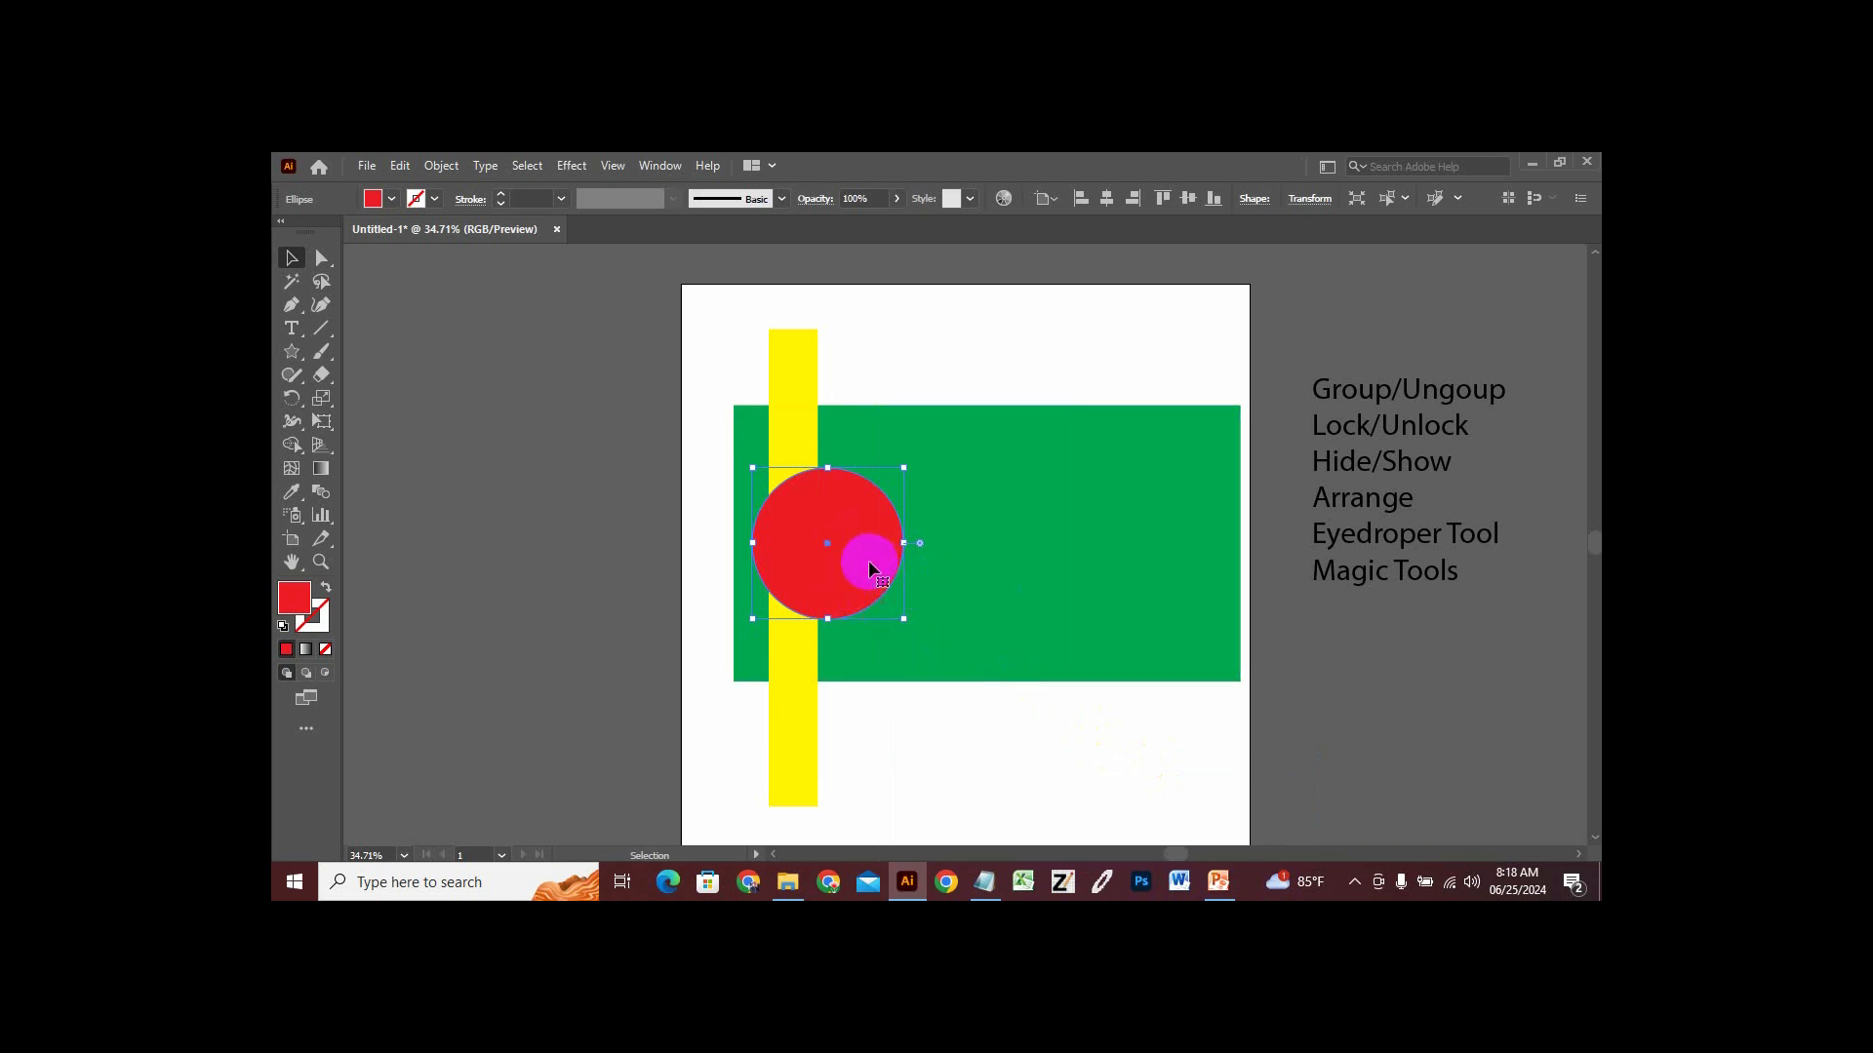
right_click(871, 567)
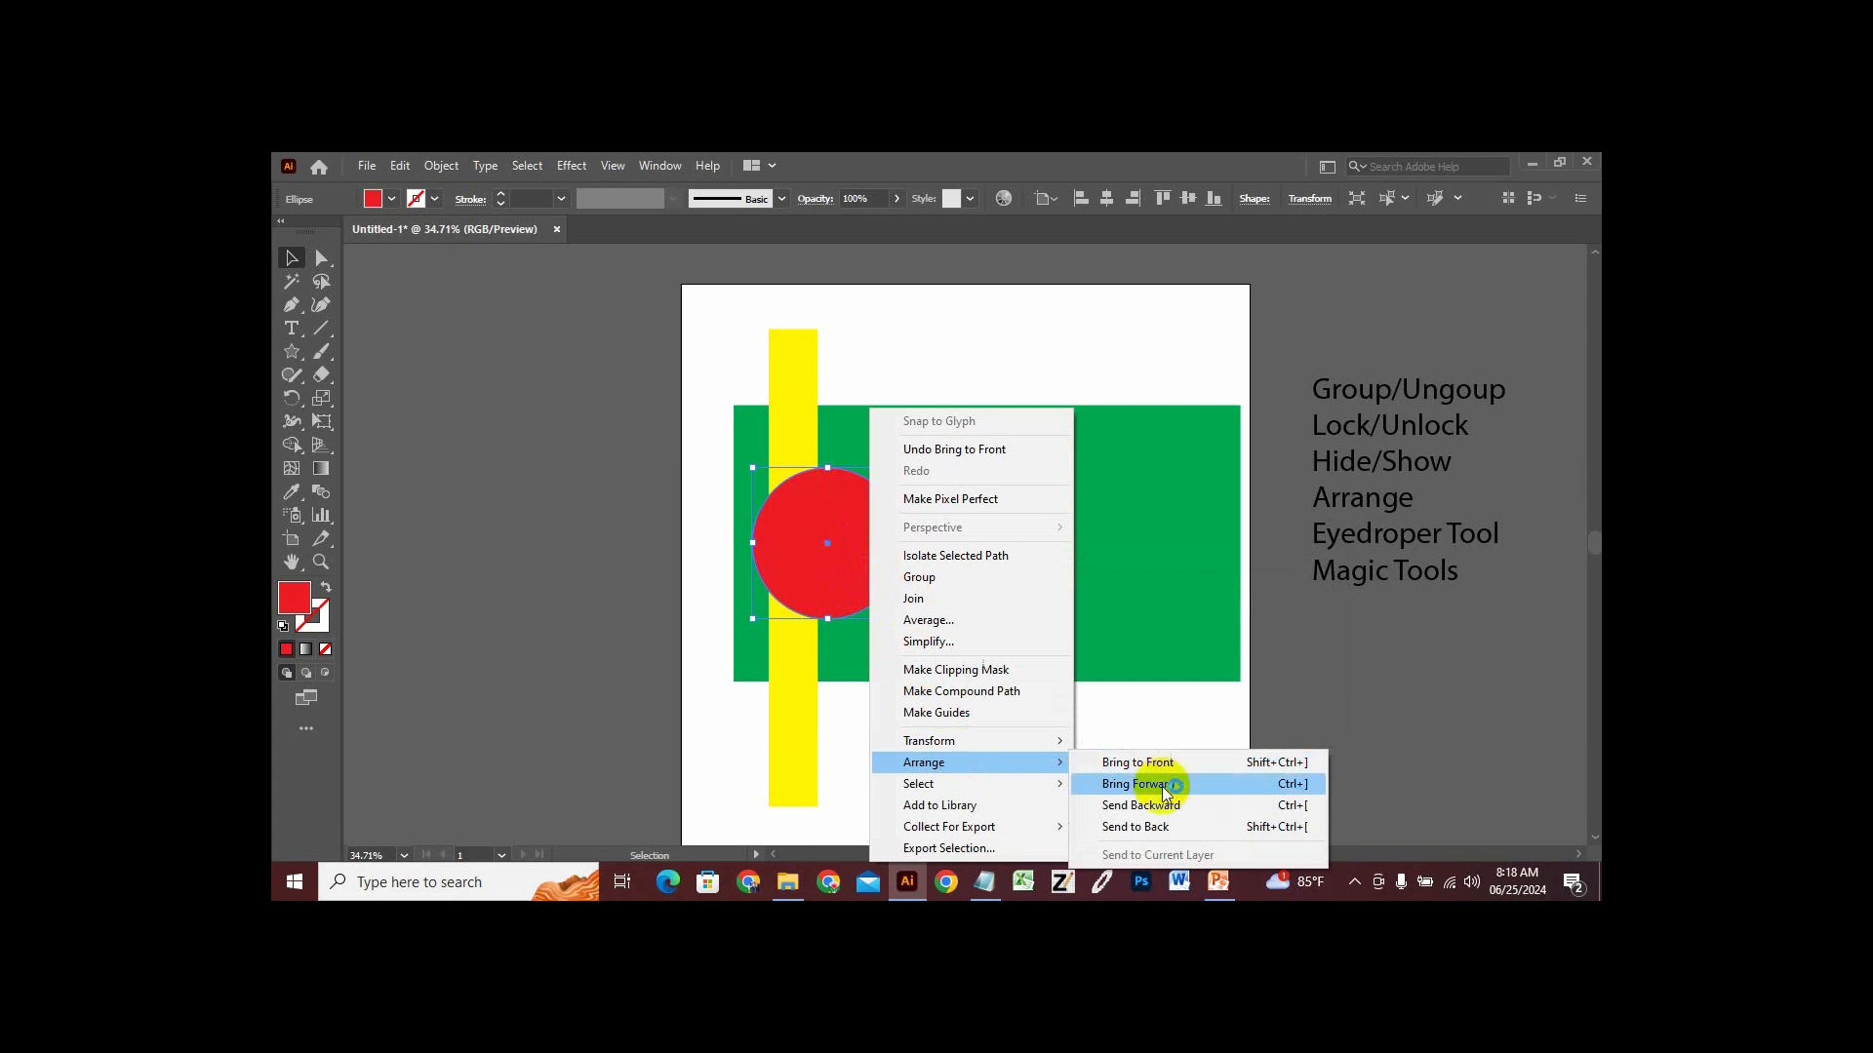
click(1128, 611)
Select the yellow strip and the green rectangle in turn, and bring the green rectangle forward one level over the strip.
click(801, 357)
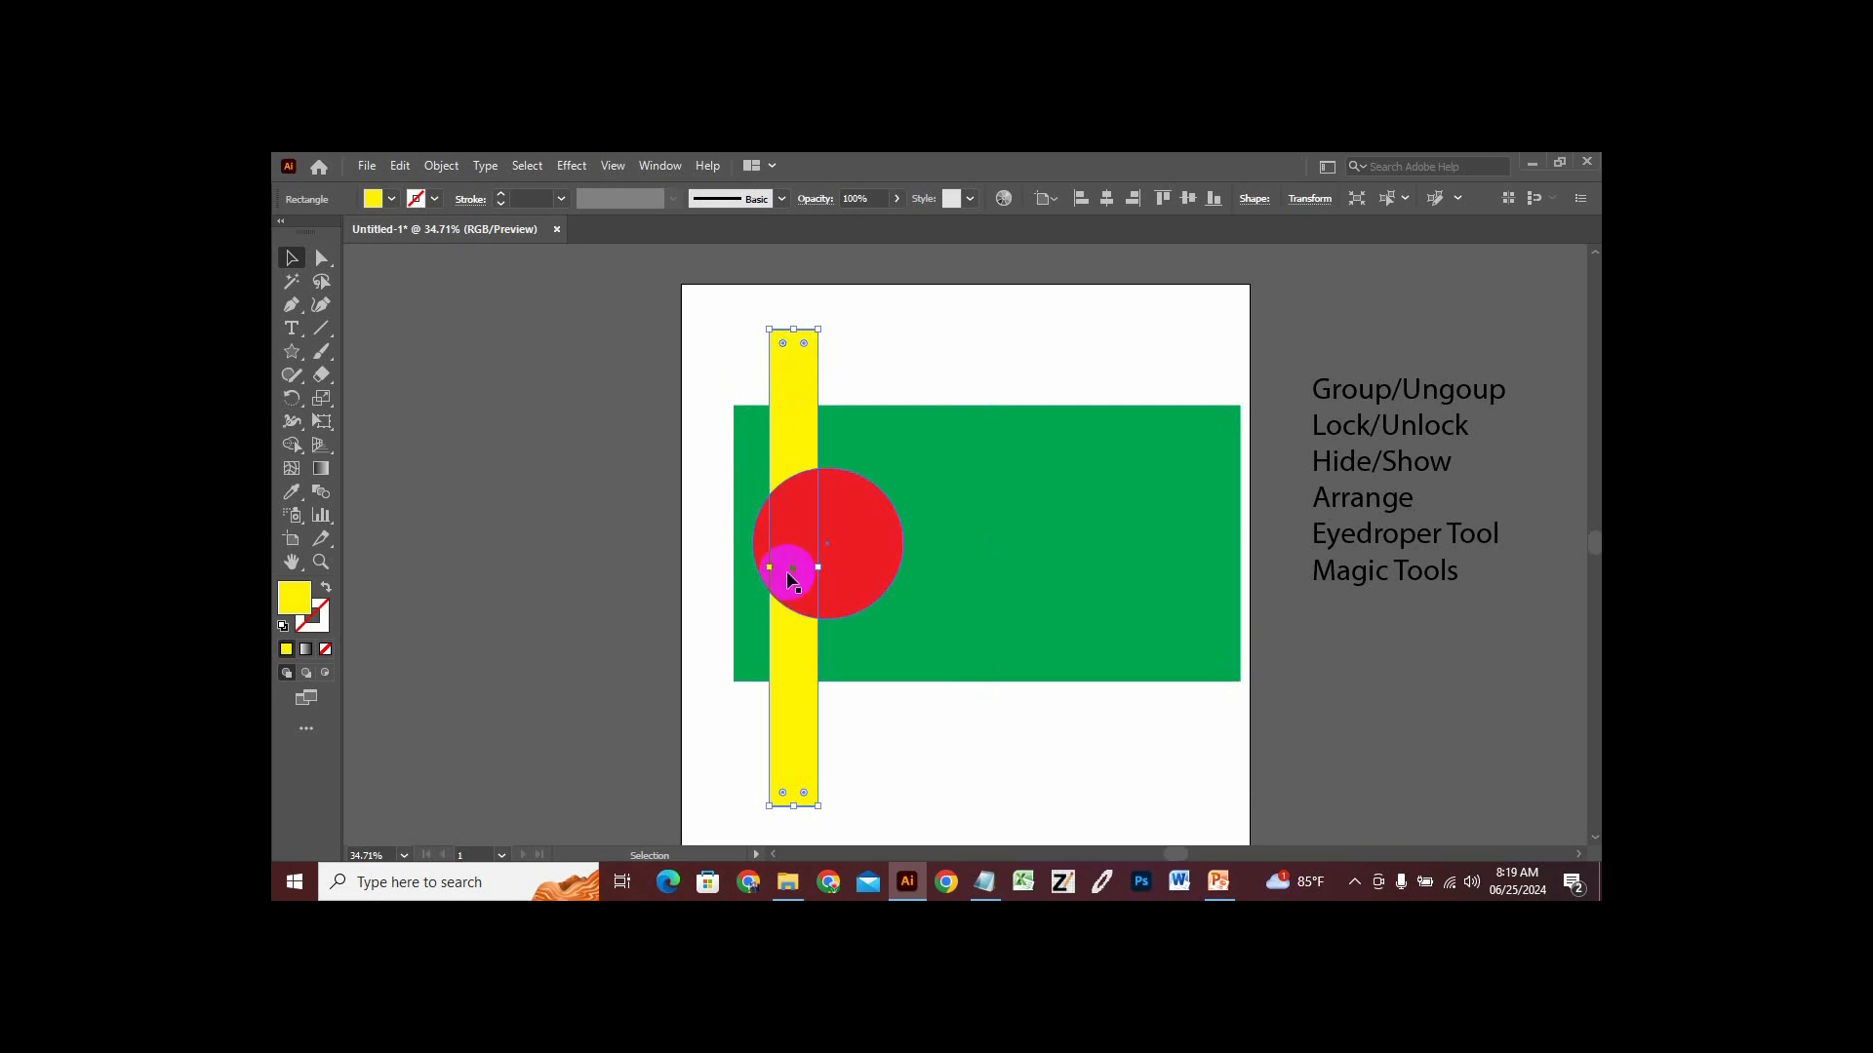
click(797, 423)
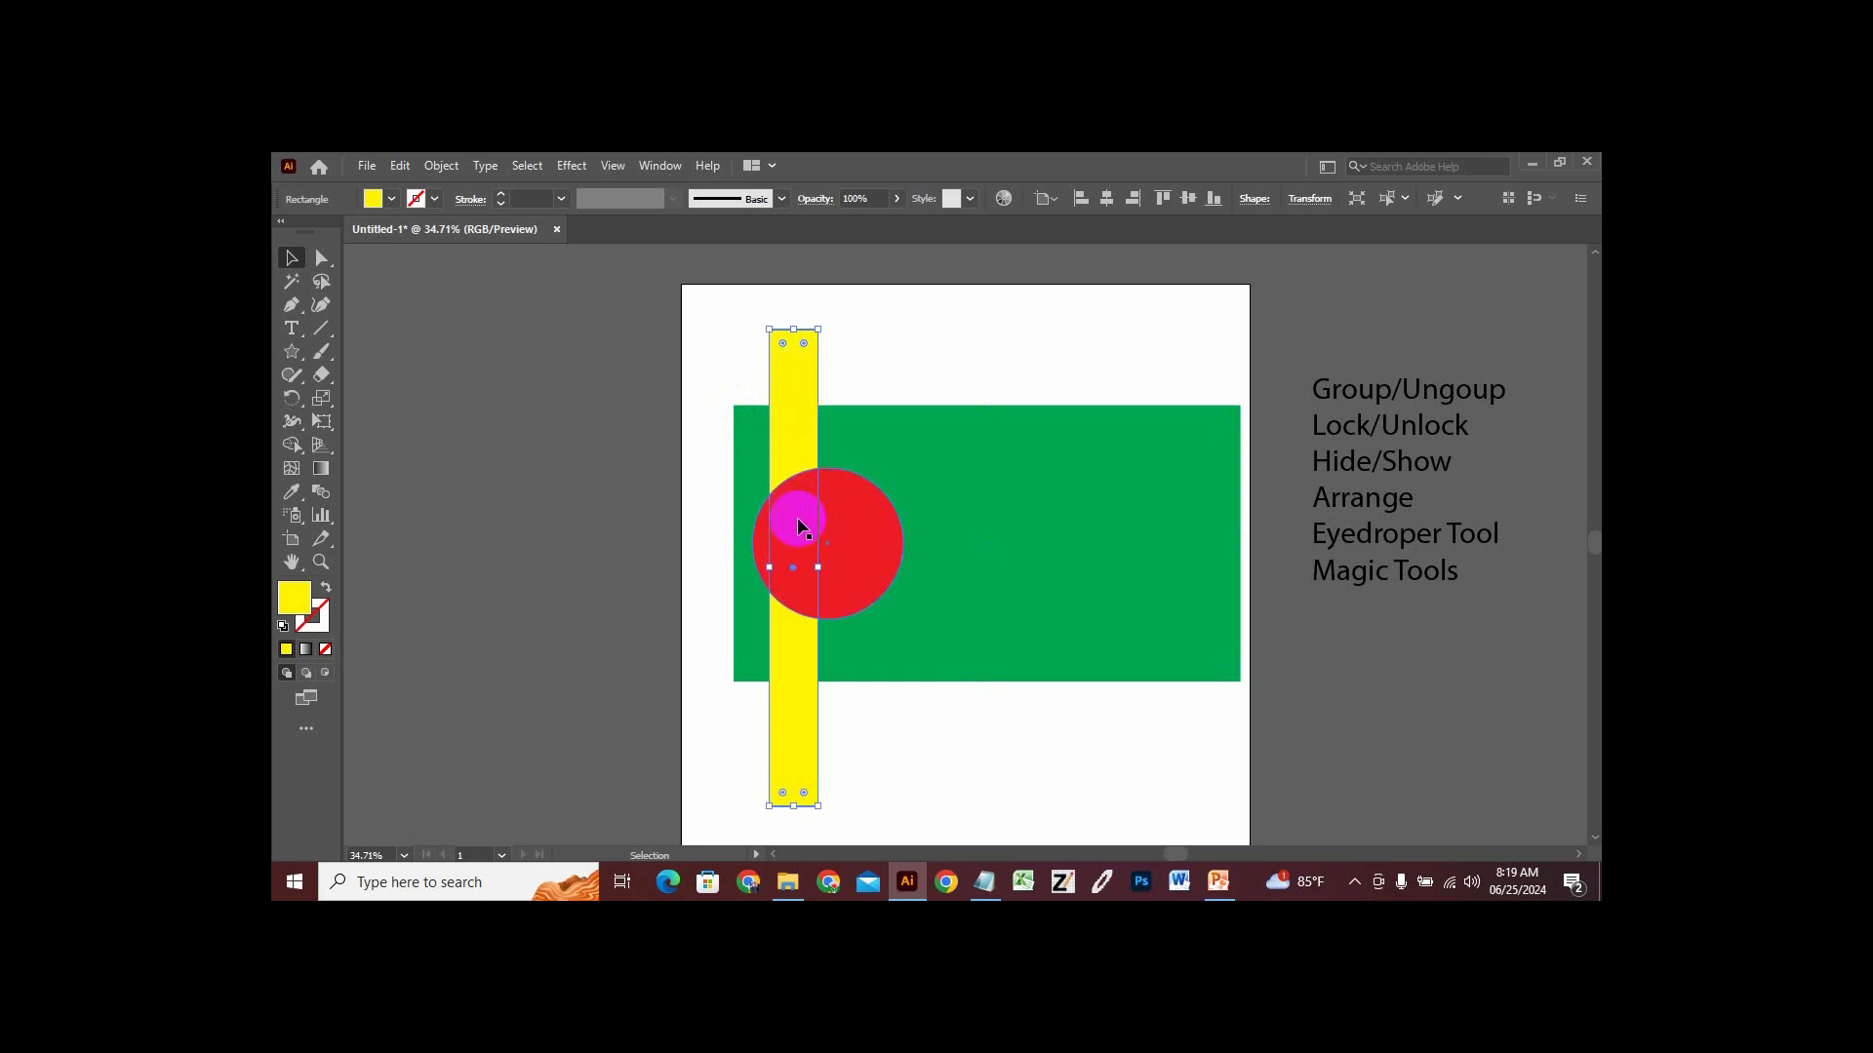
click(856, 421)
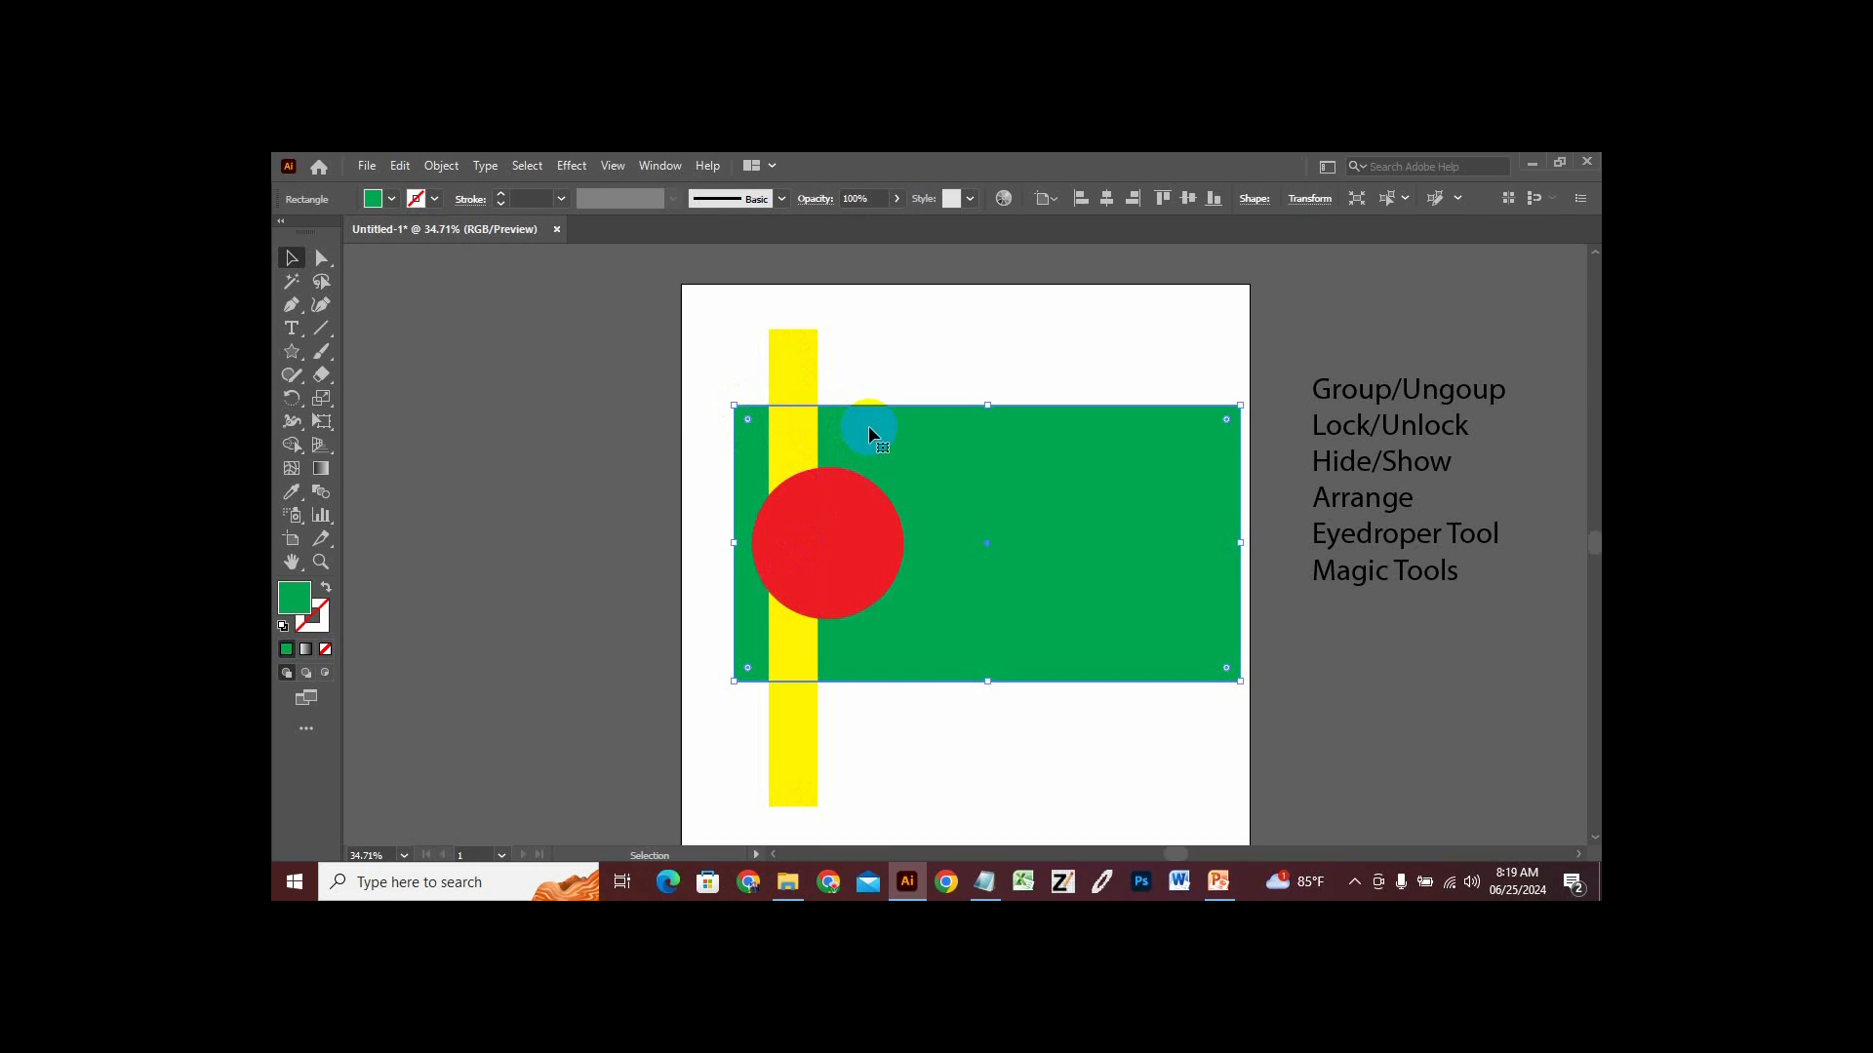
right_click(849, 431)
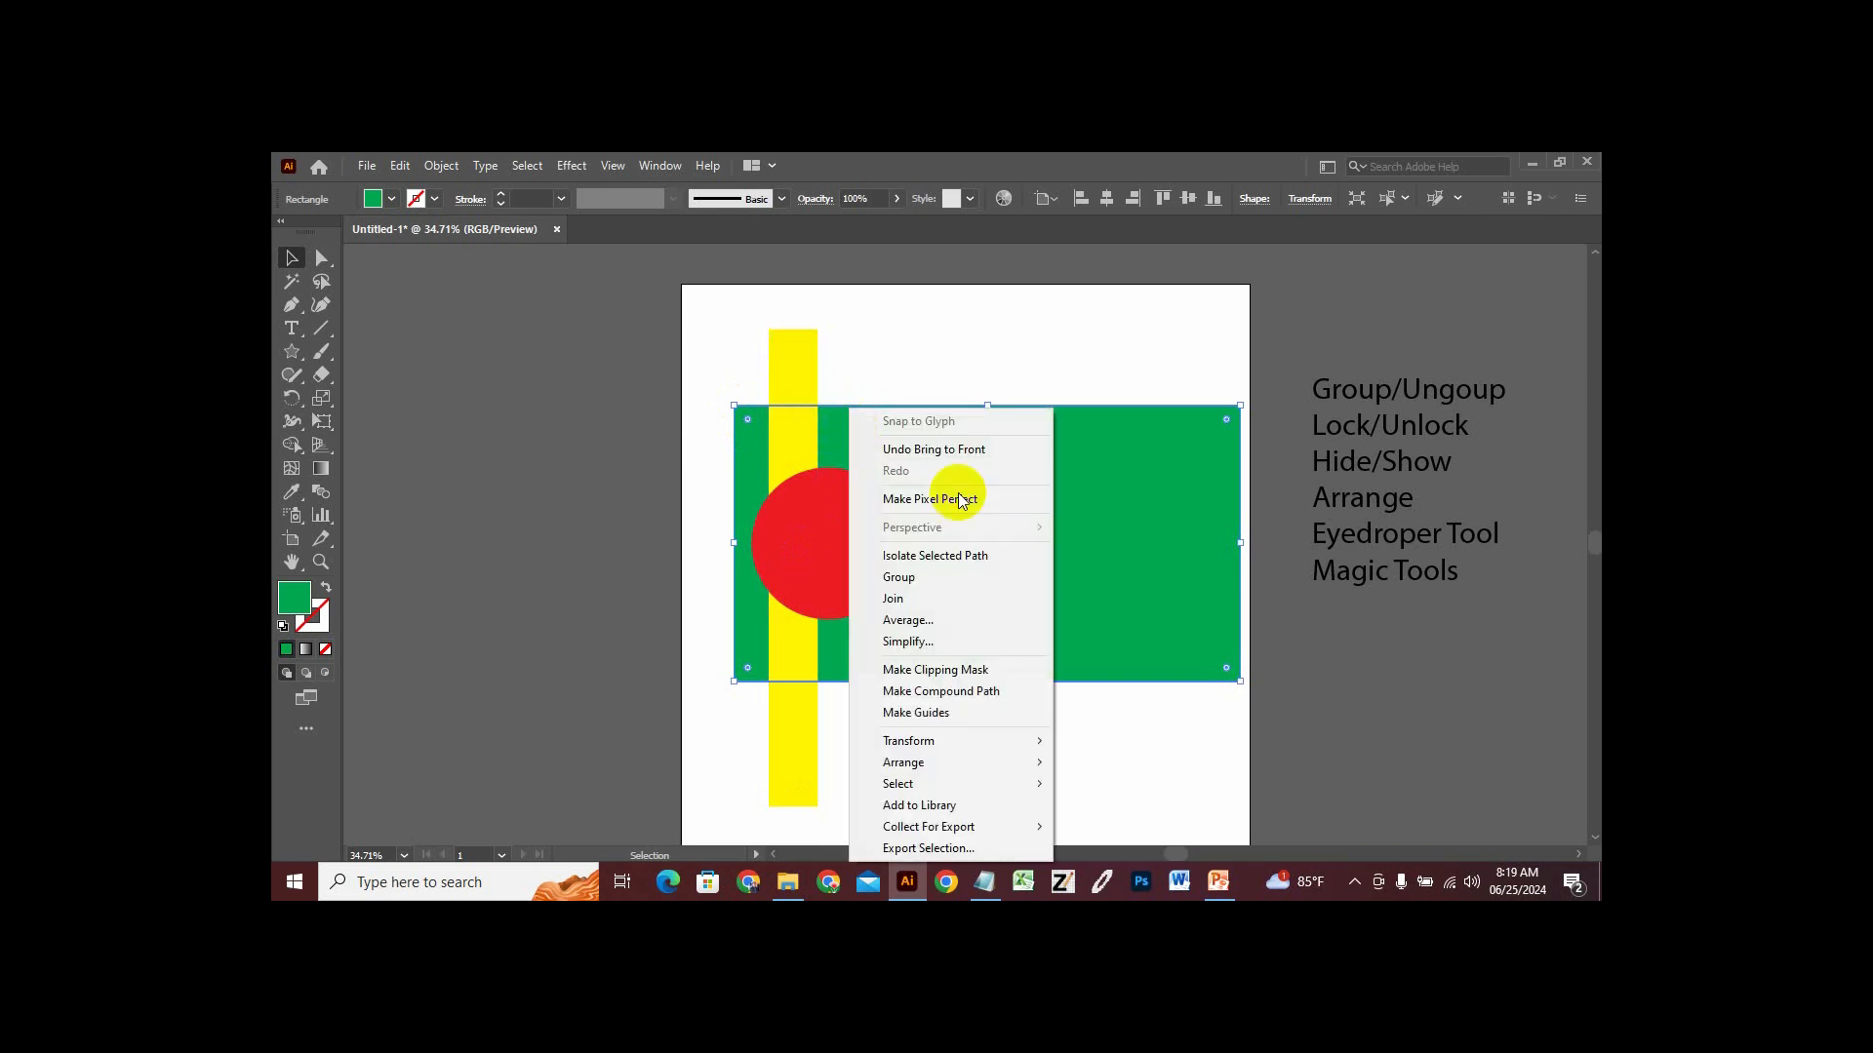
mouse_move(978, 767)
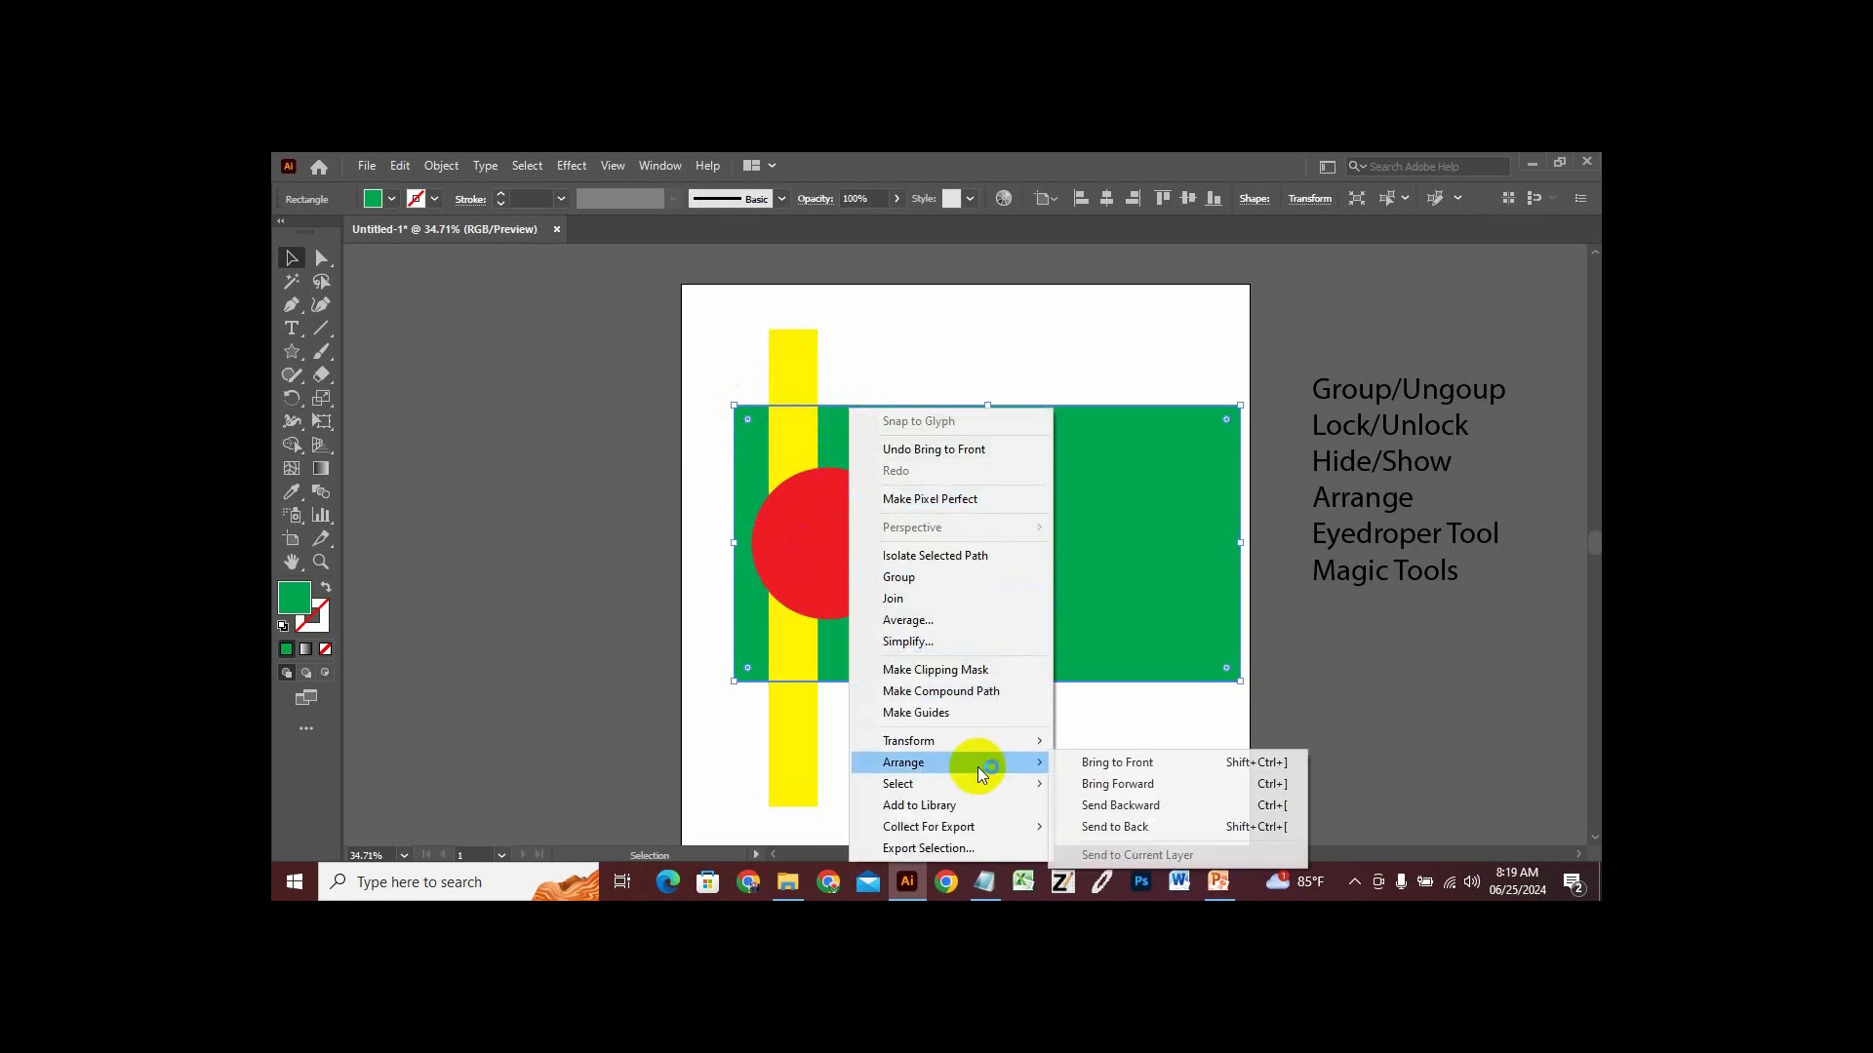
click(1175, 786)
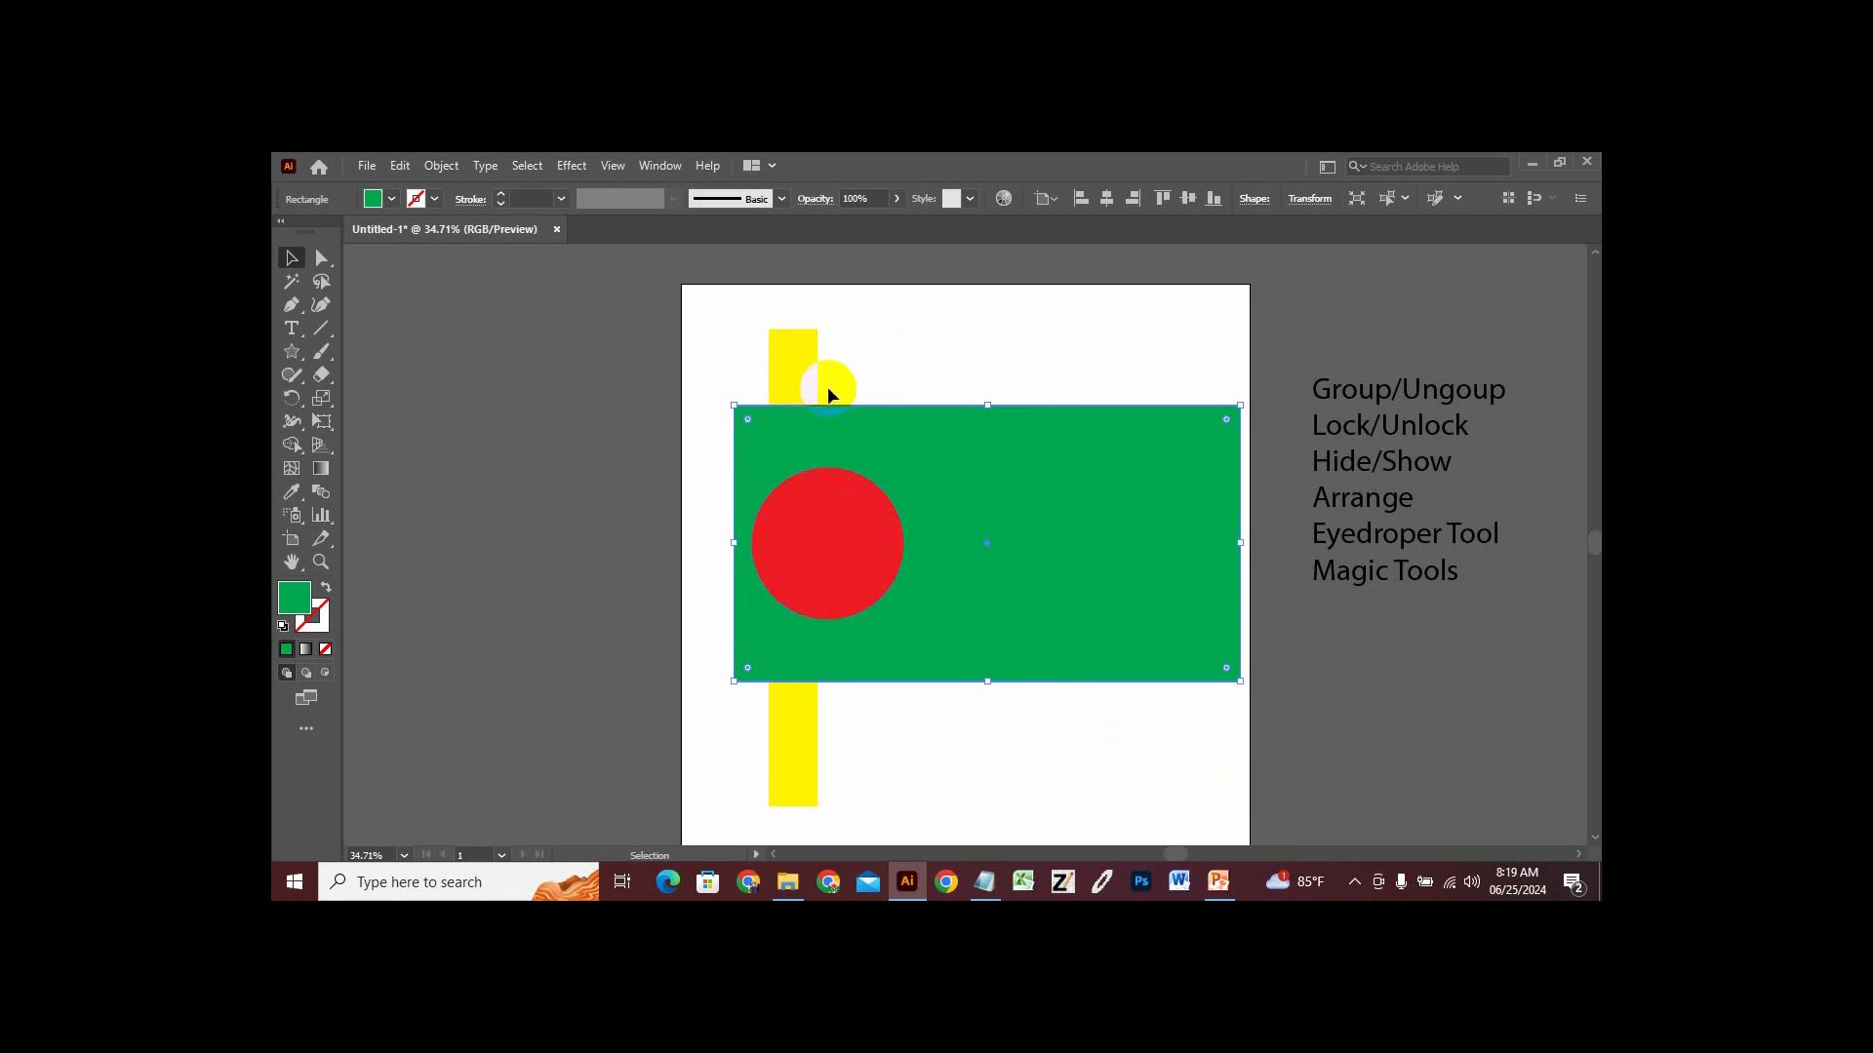
Send the green rectangle backward one level behind the yellow strip, and clear the selection.
click(795, 362)
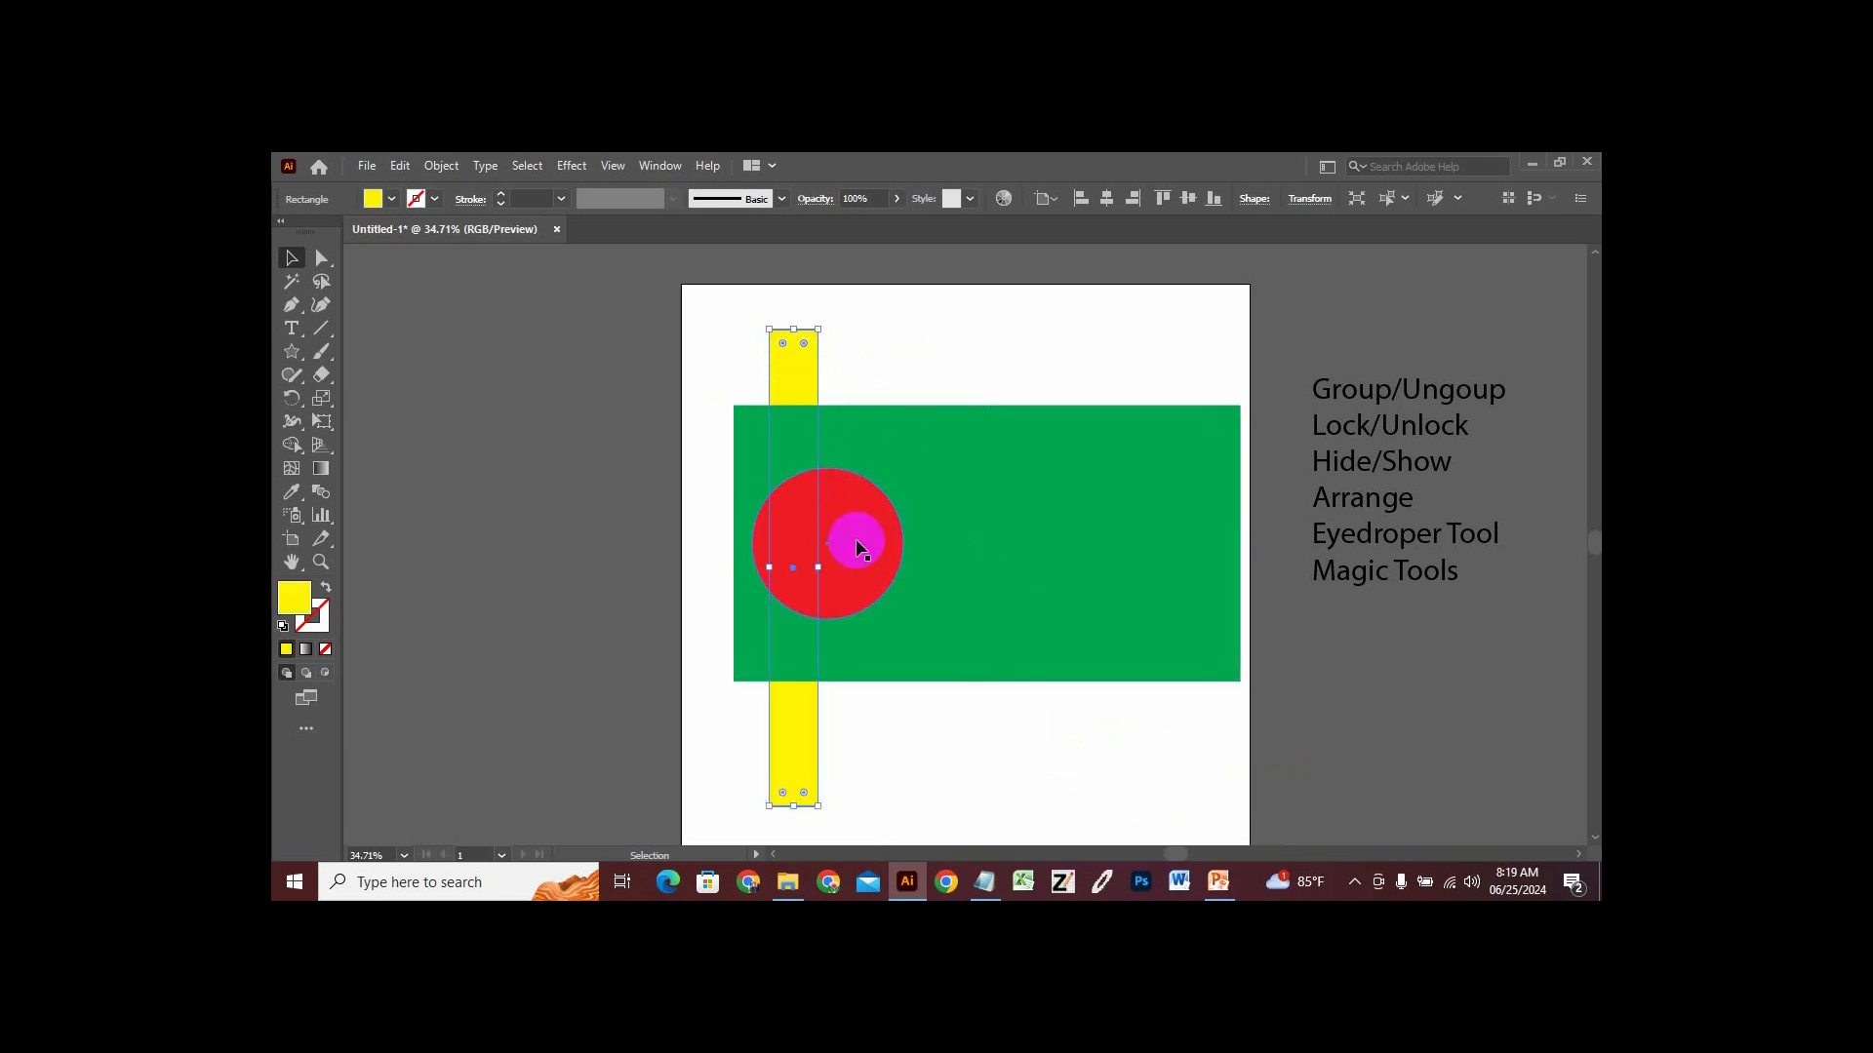
click(855, 536)
click(947, 480)
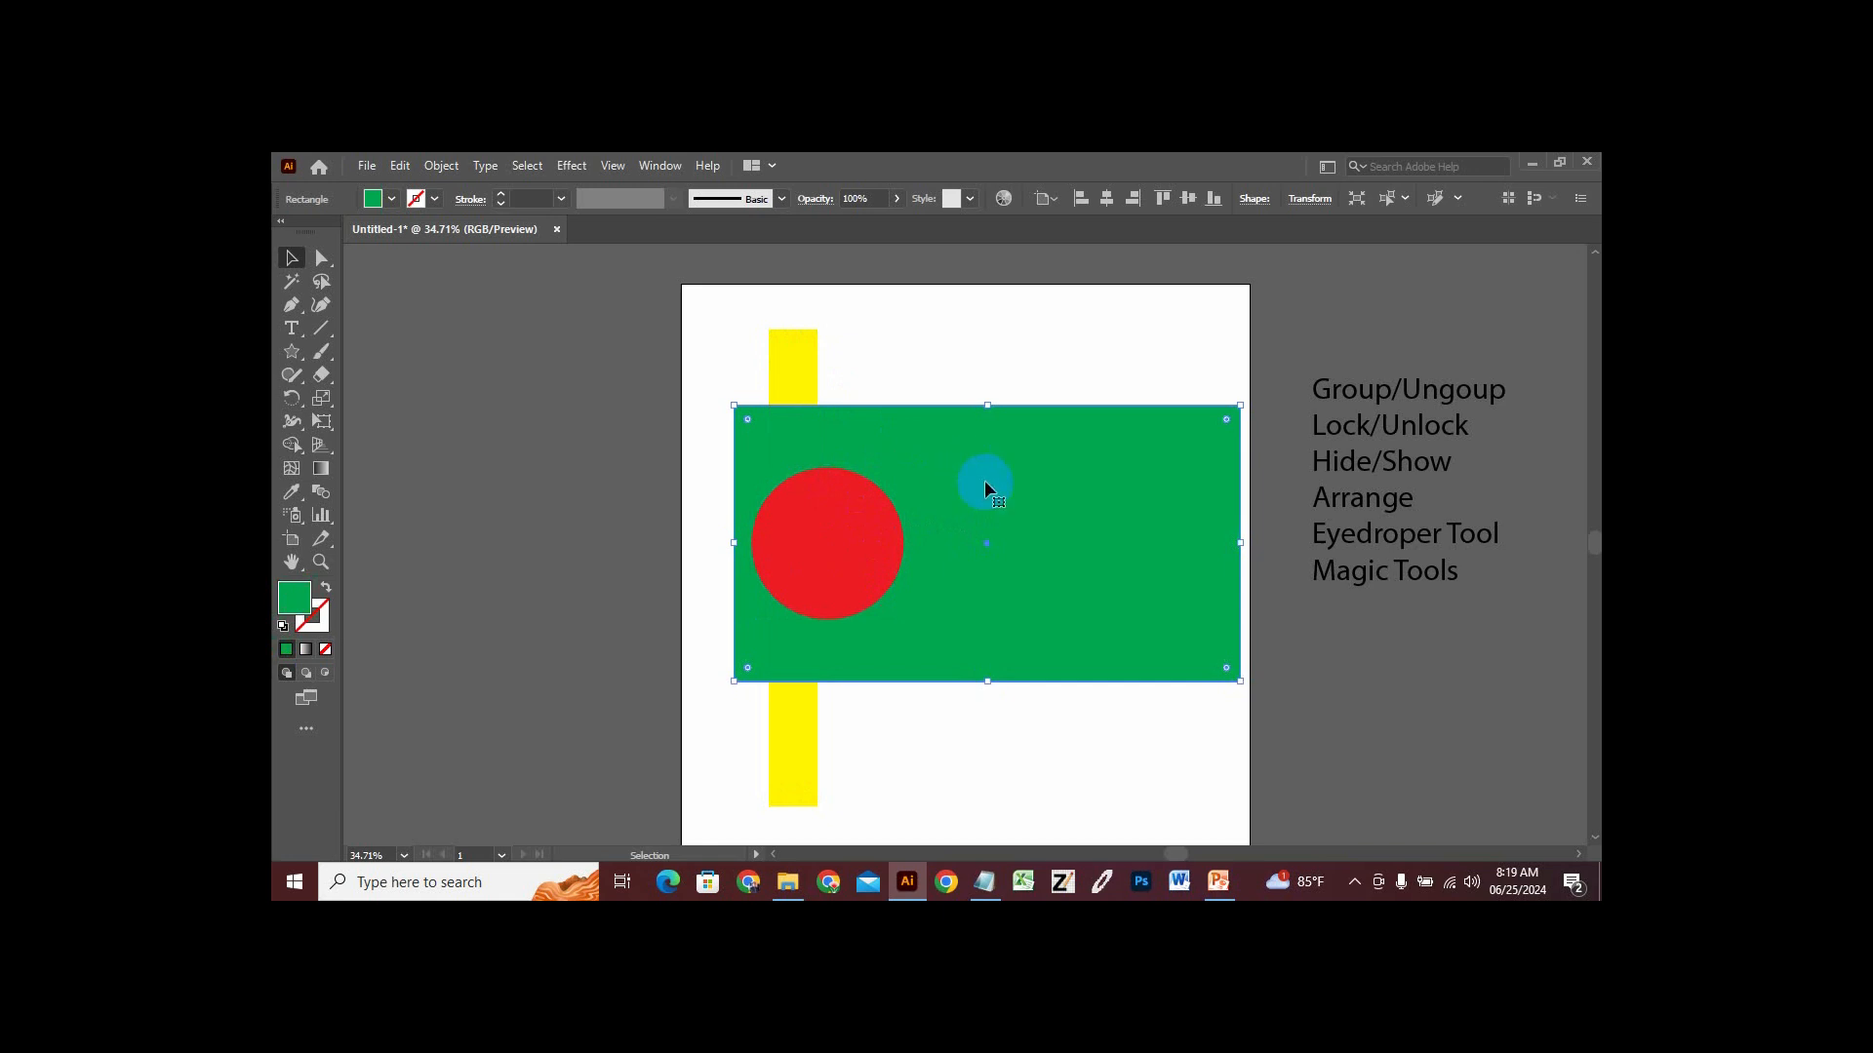
right_click(985, 481)
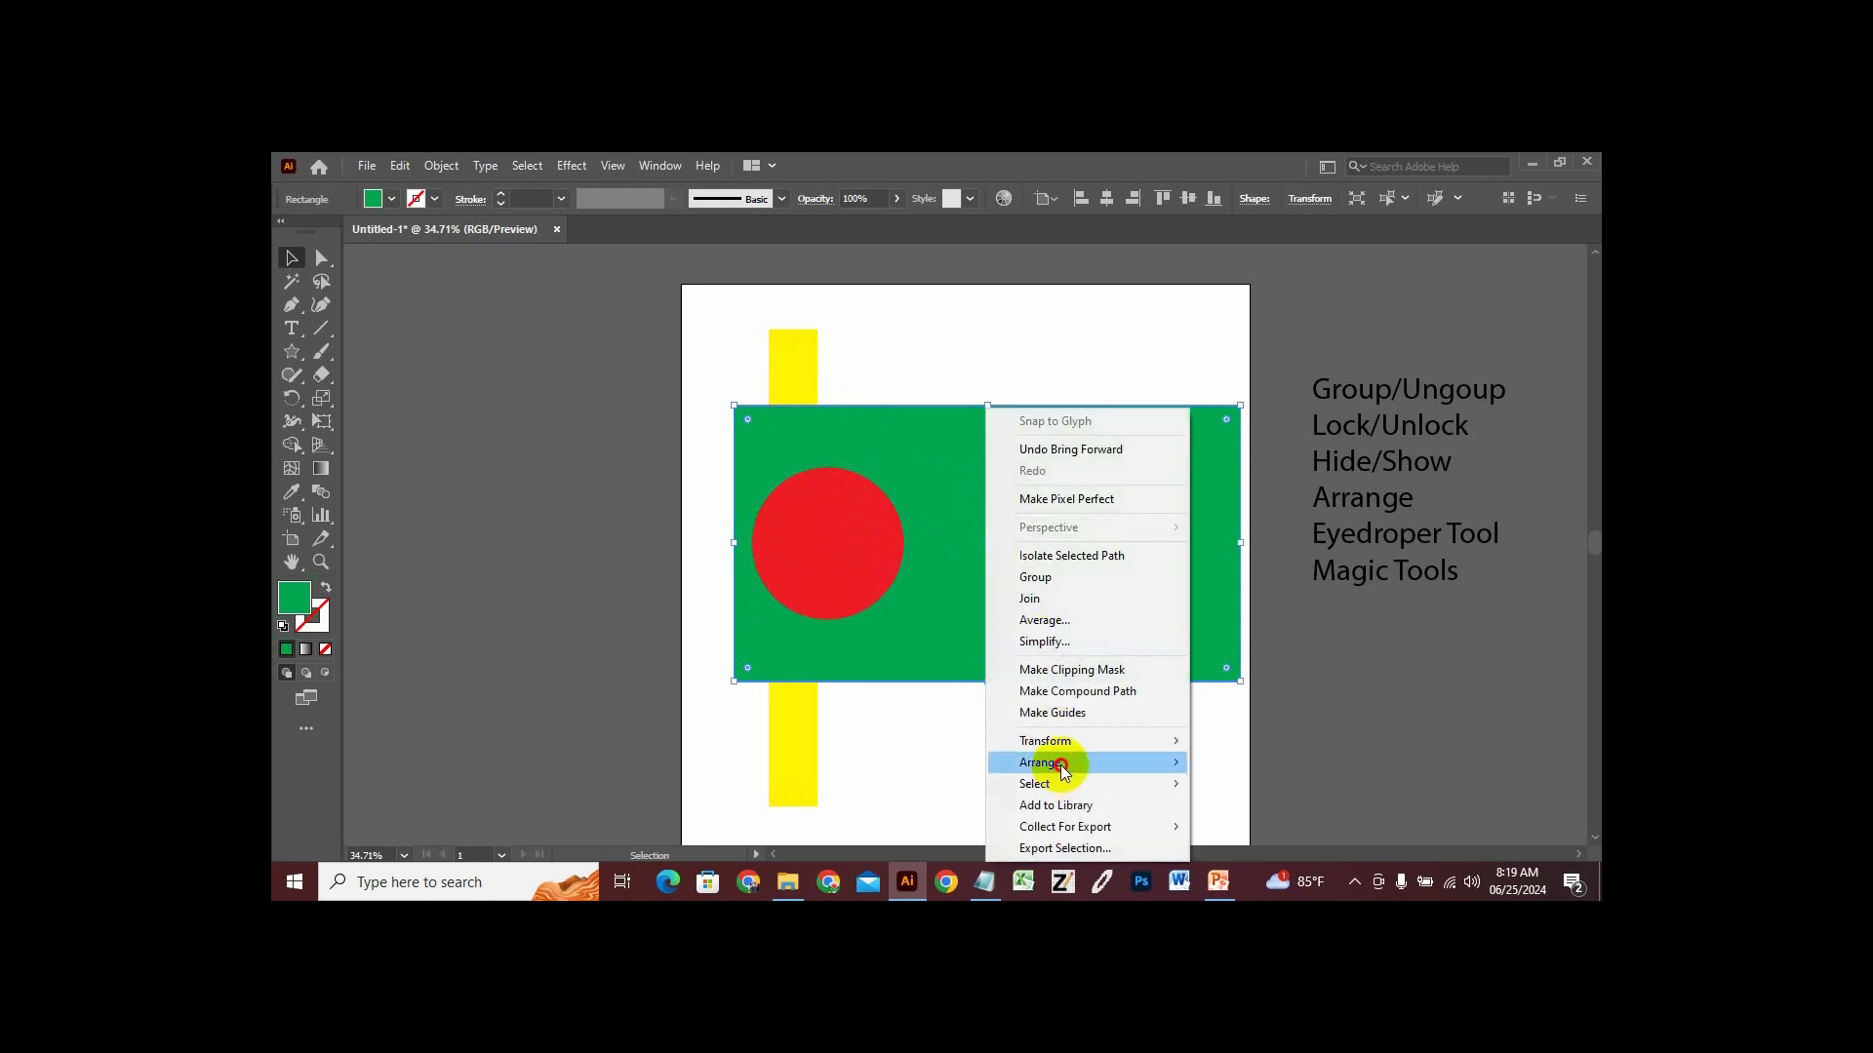
mouse_move(1044, 762)
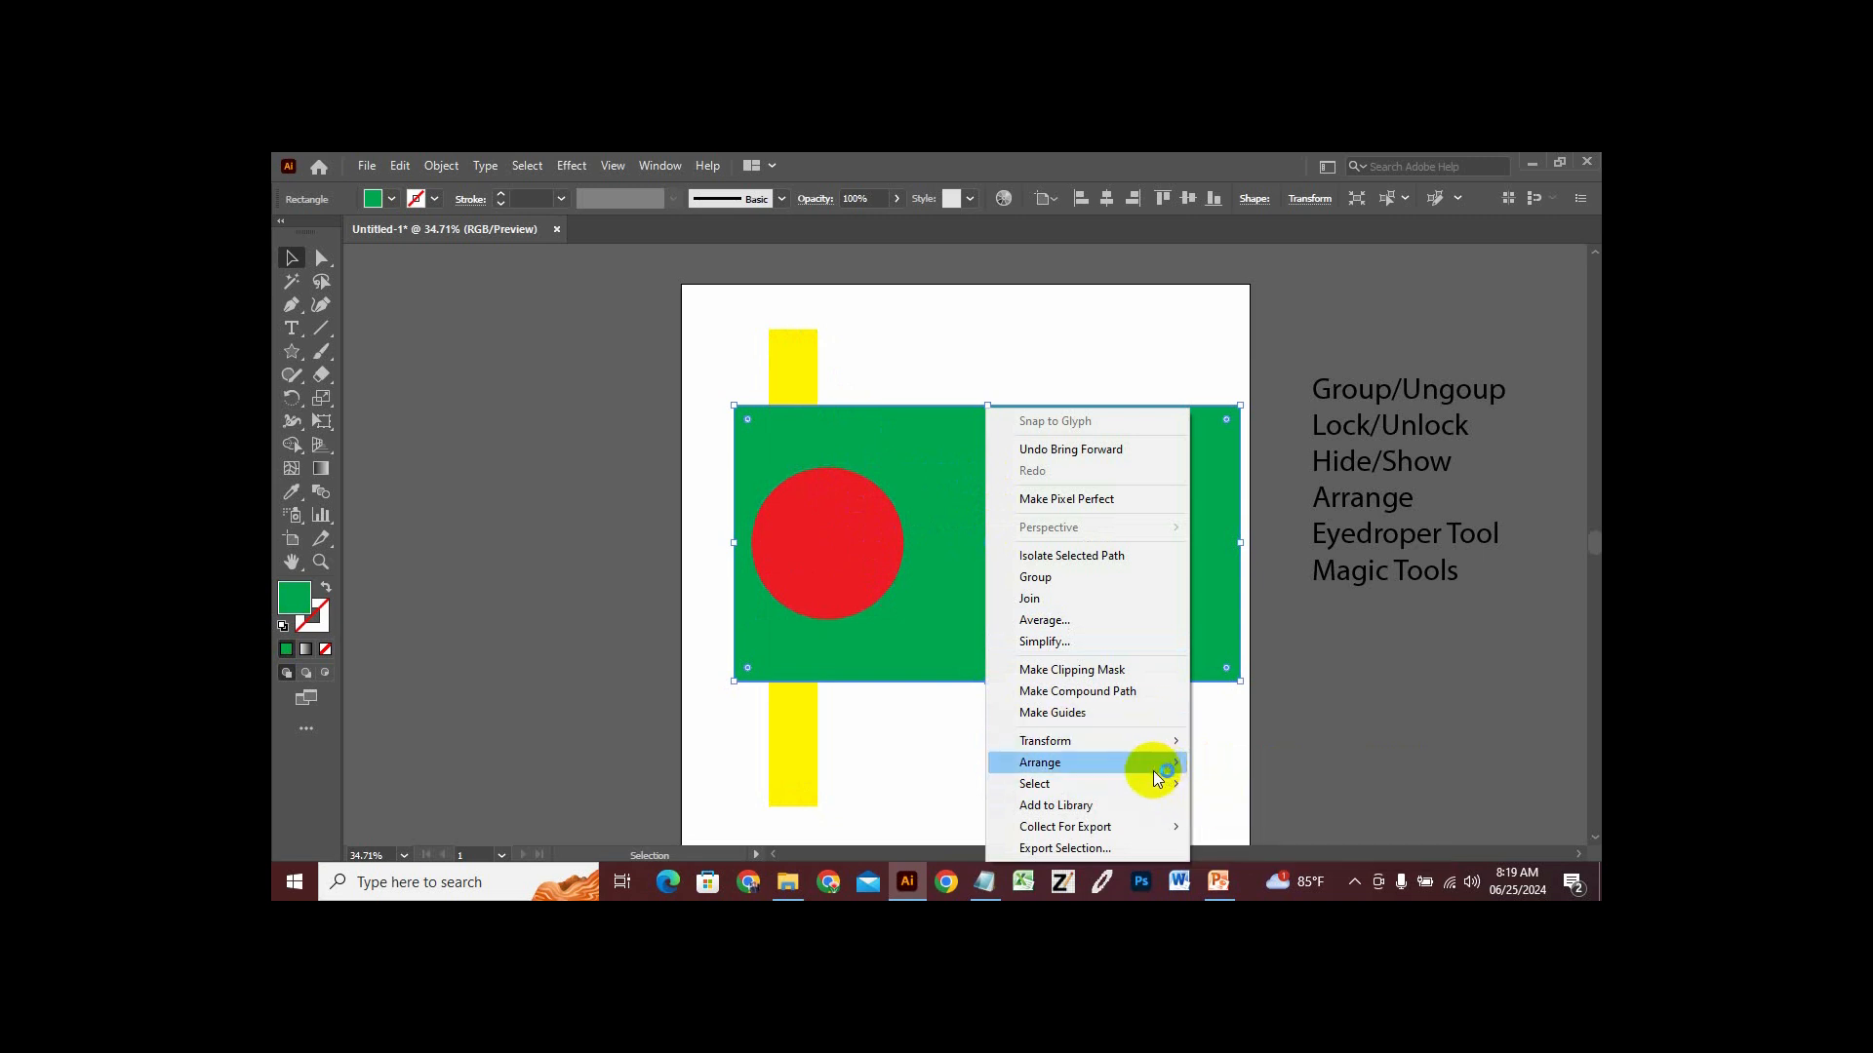
mouse_move(1153, 766)
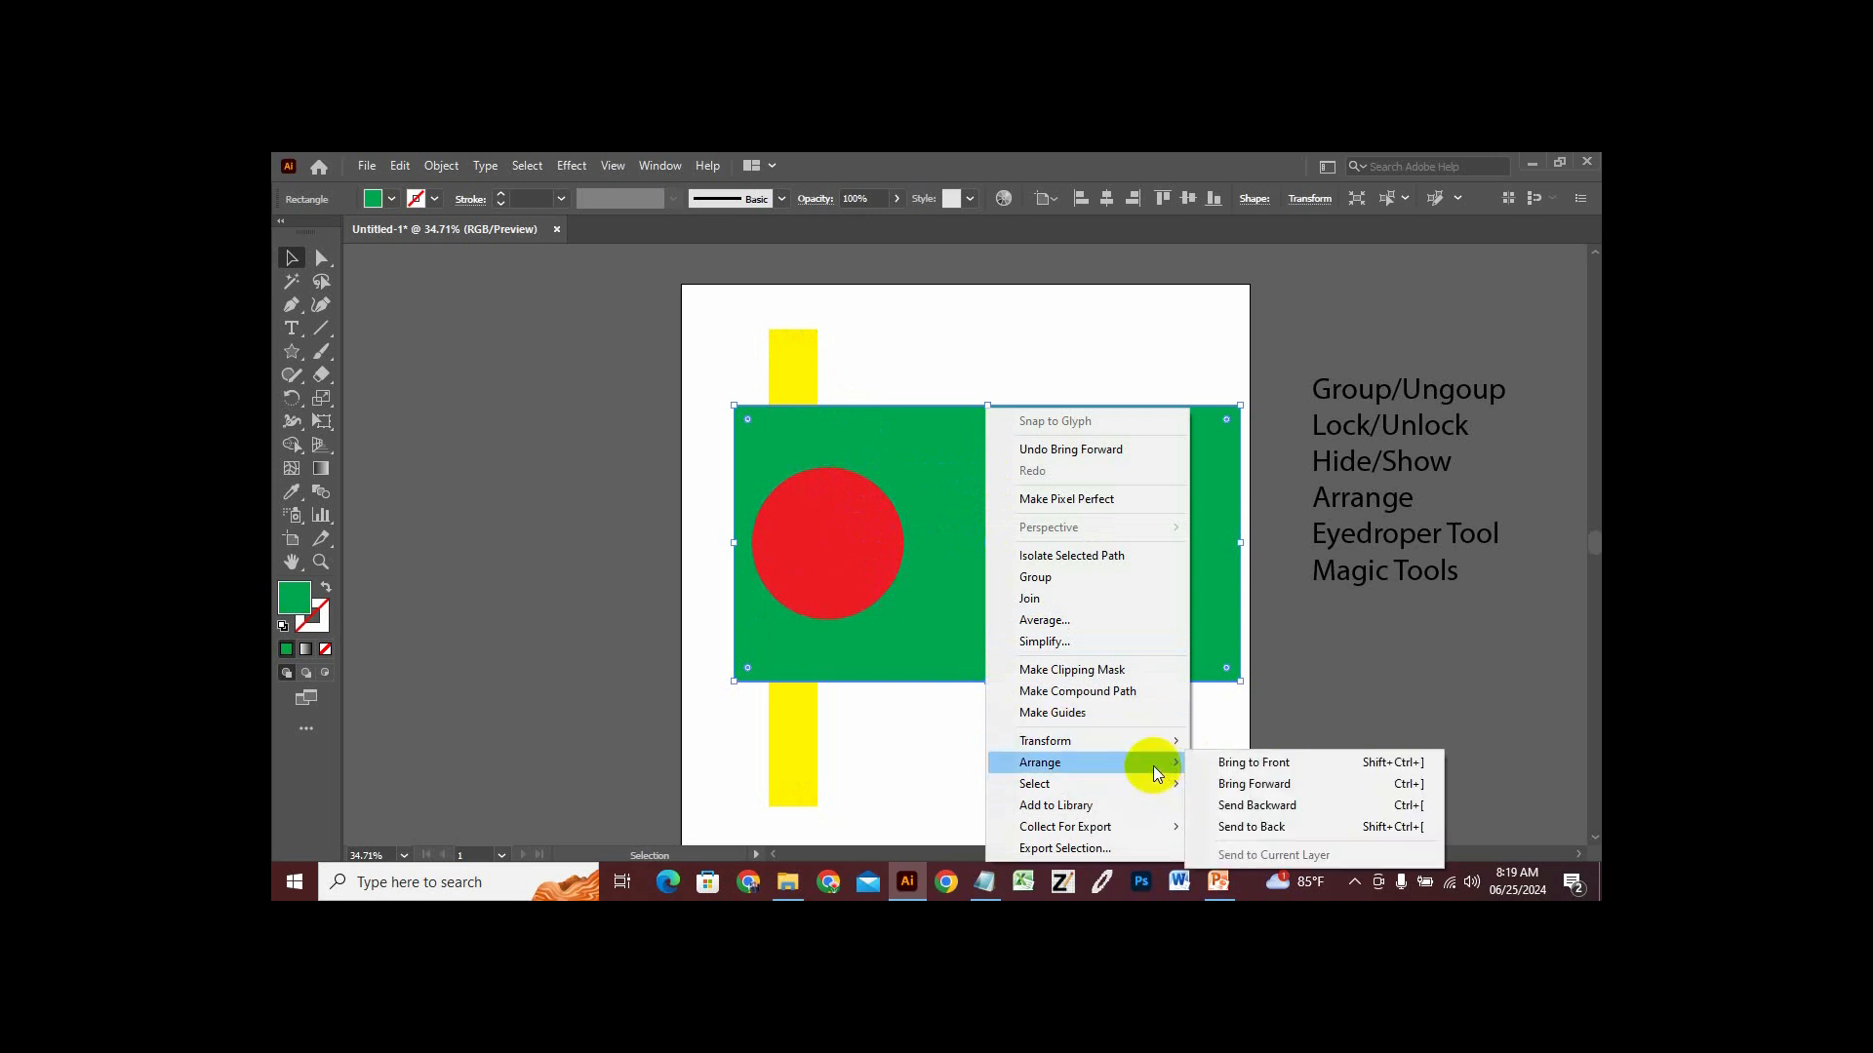
click(1261, 808)
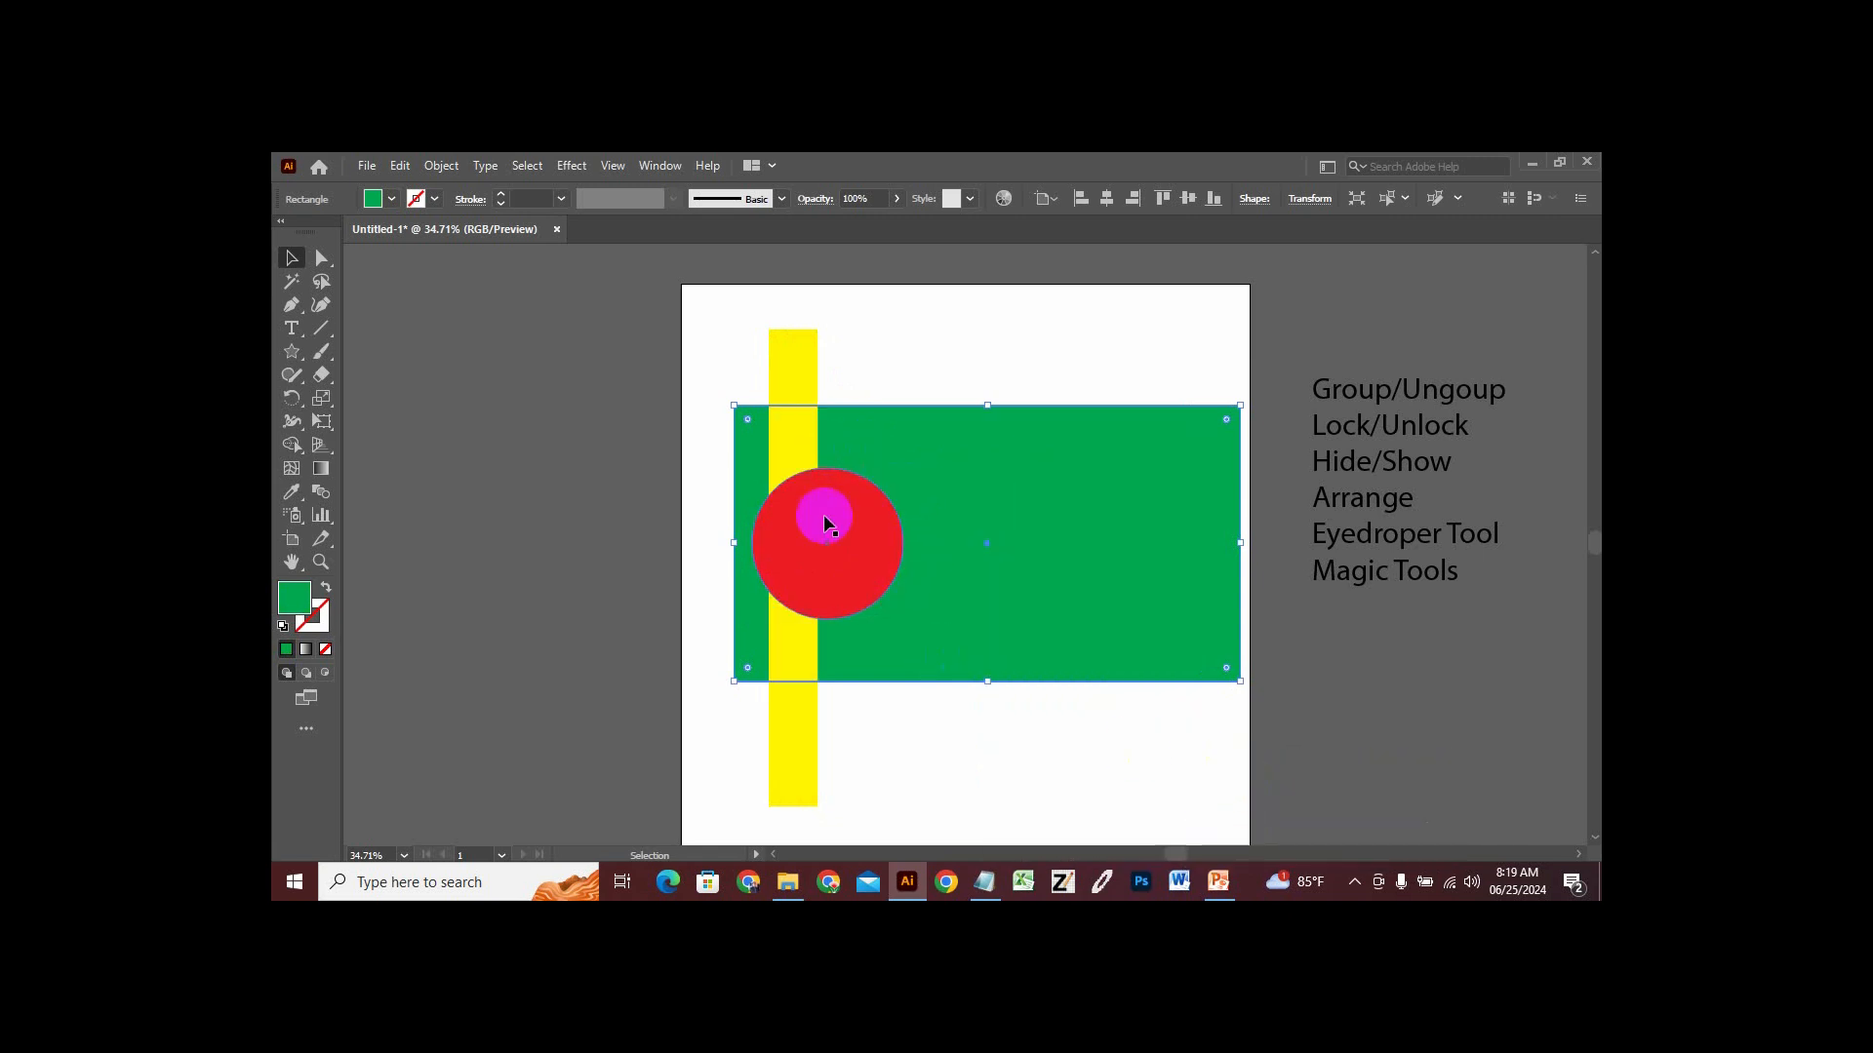
click(927, 338)
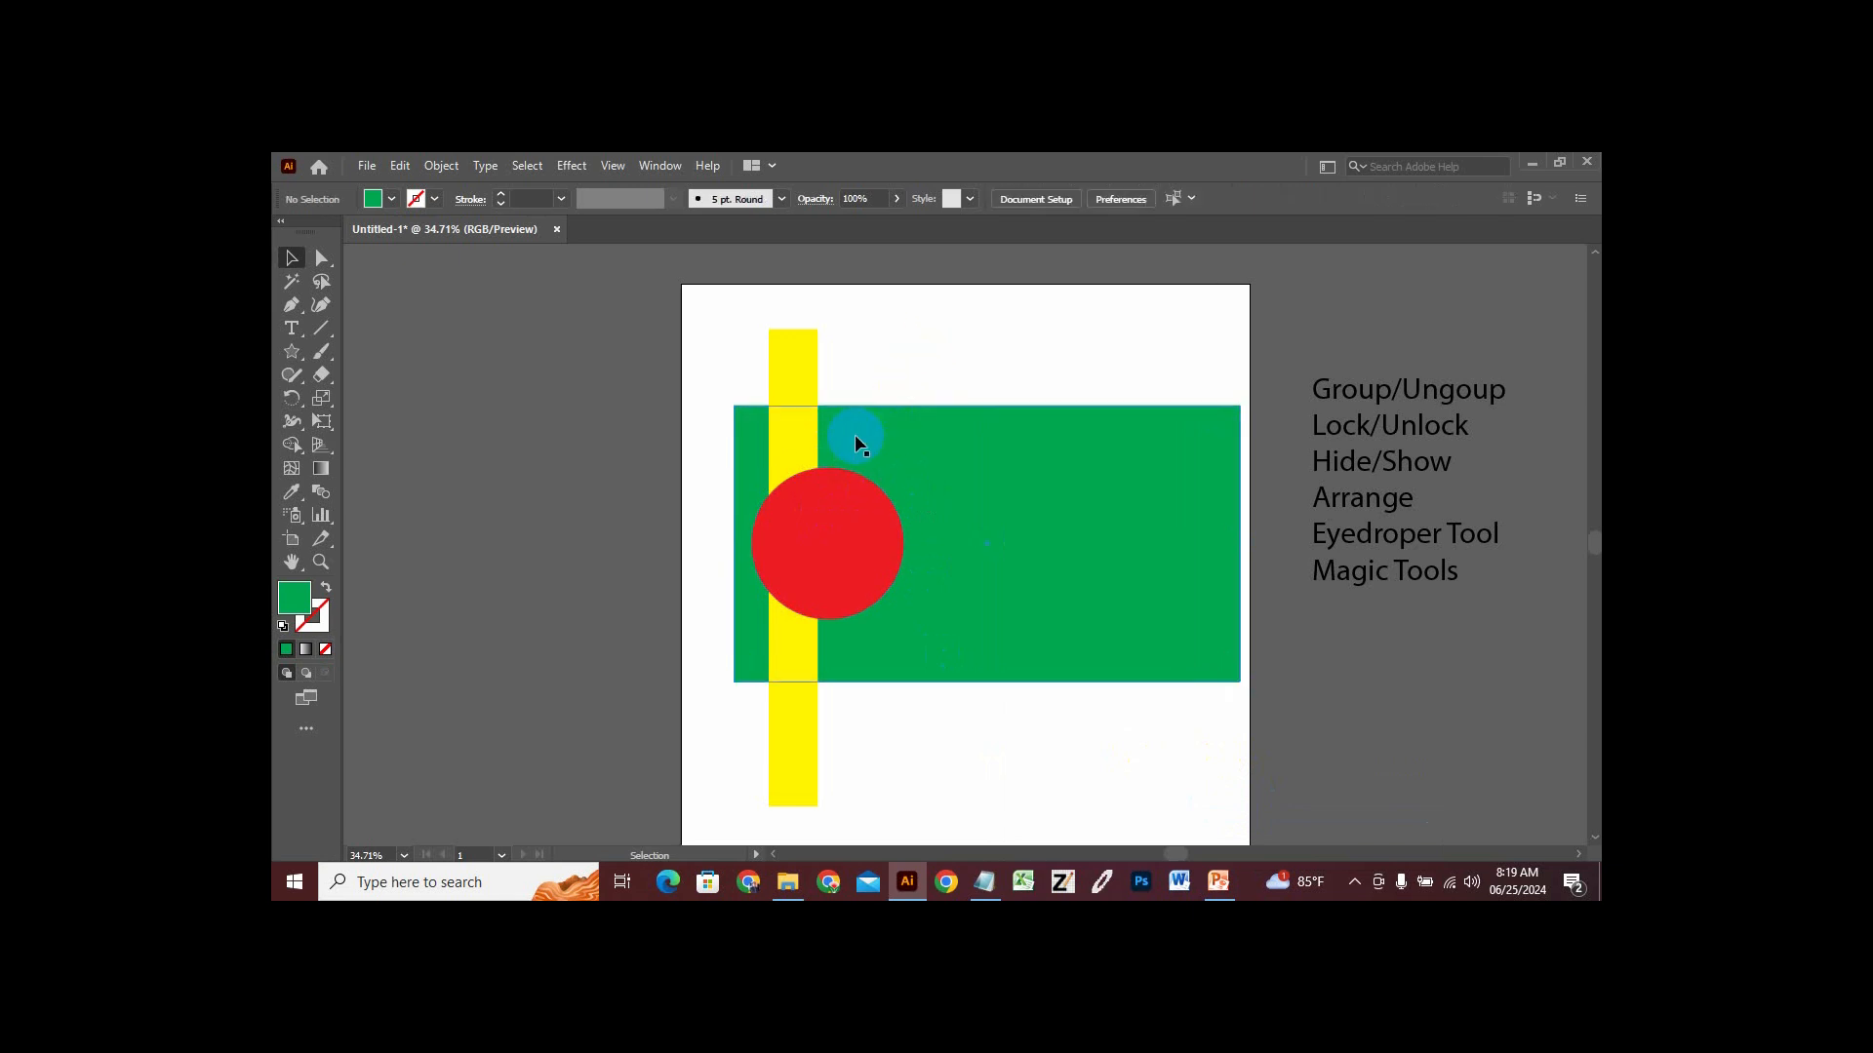
Send the yellow strip to the back, behind the green rectangle, and clear the selection.
click(803, 369)
right_click(804, 366)
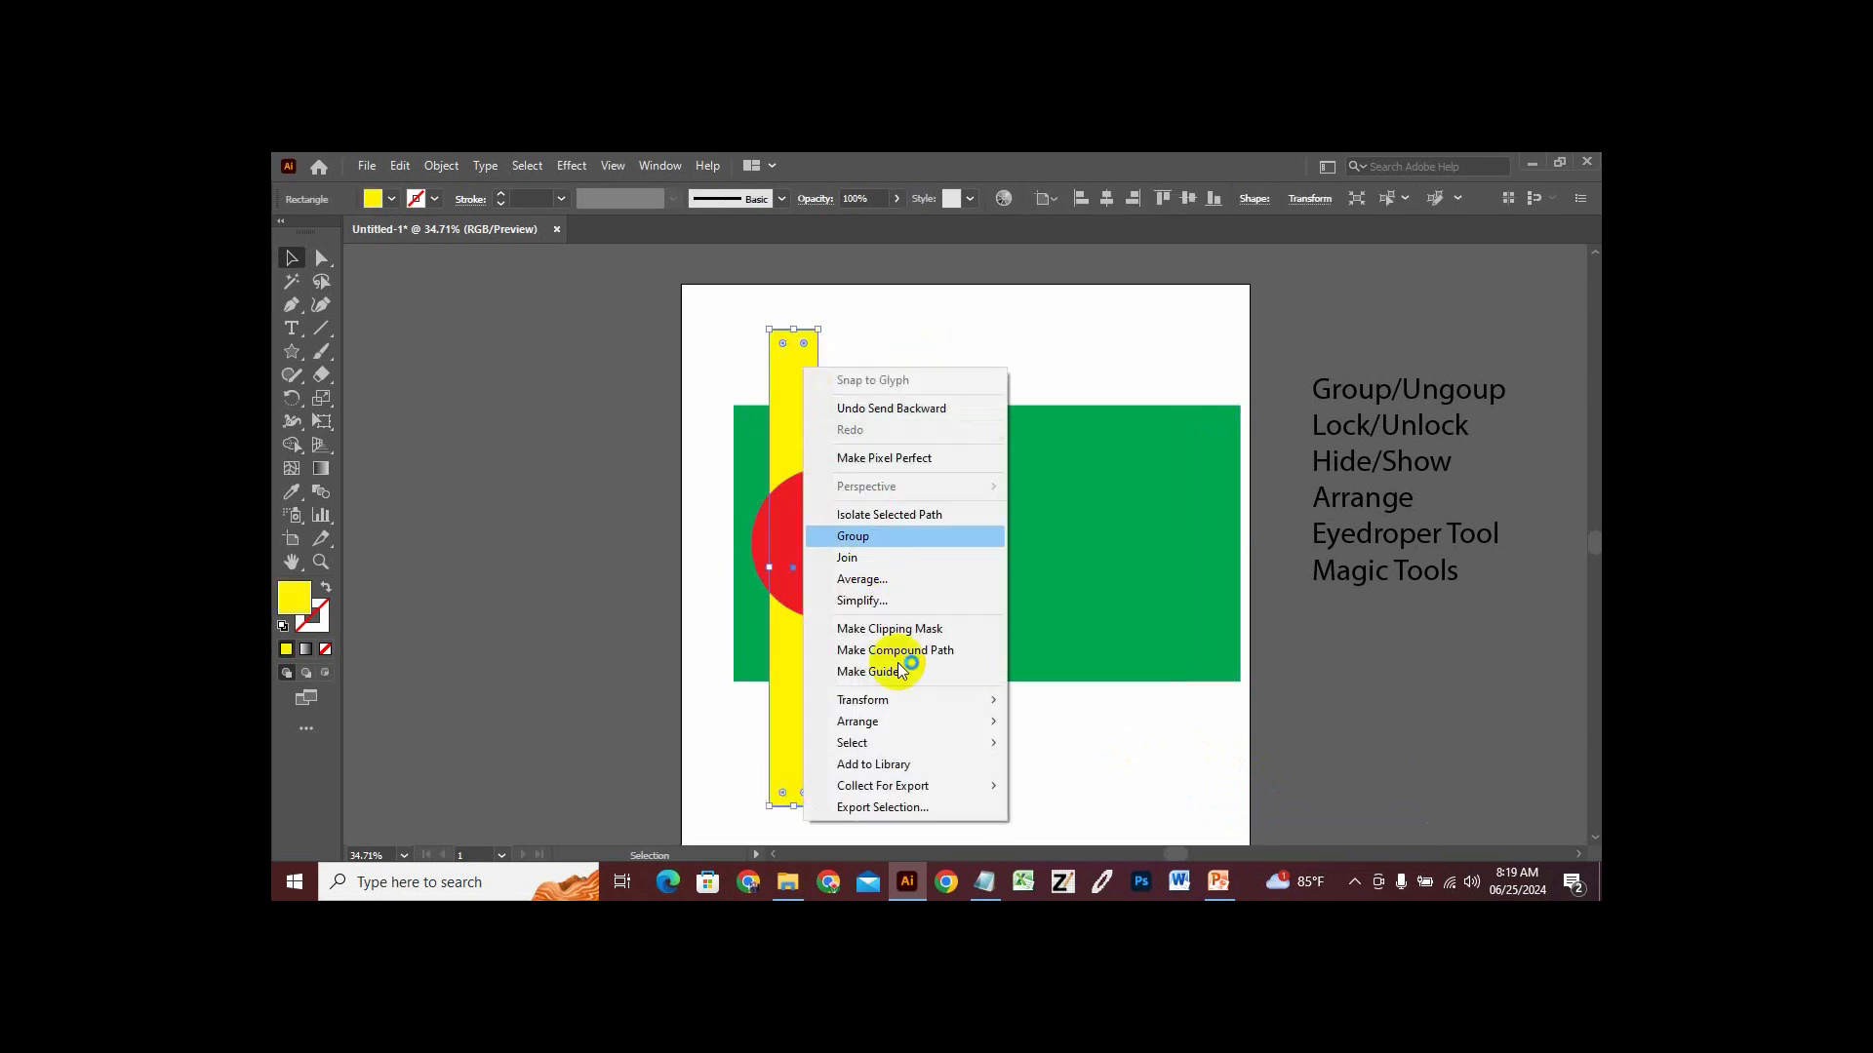
mouse_move(905, 724)
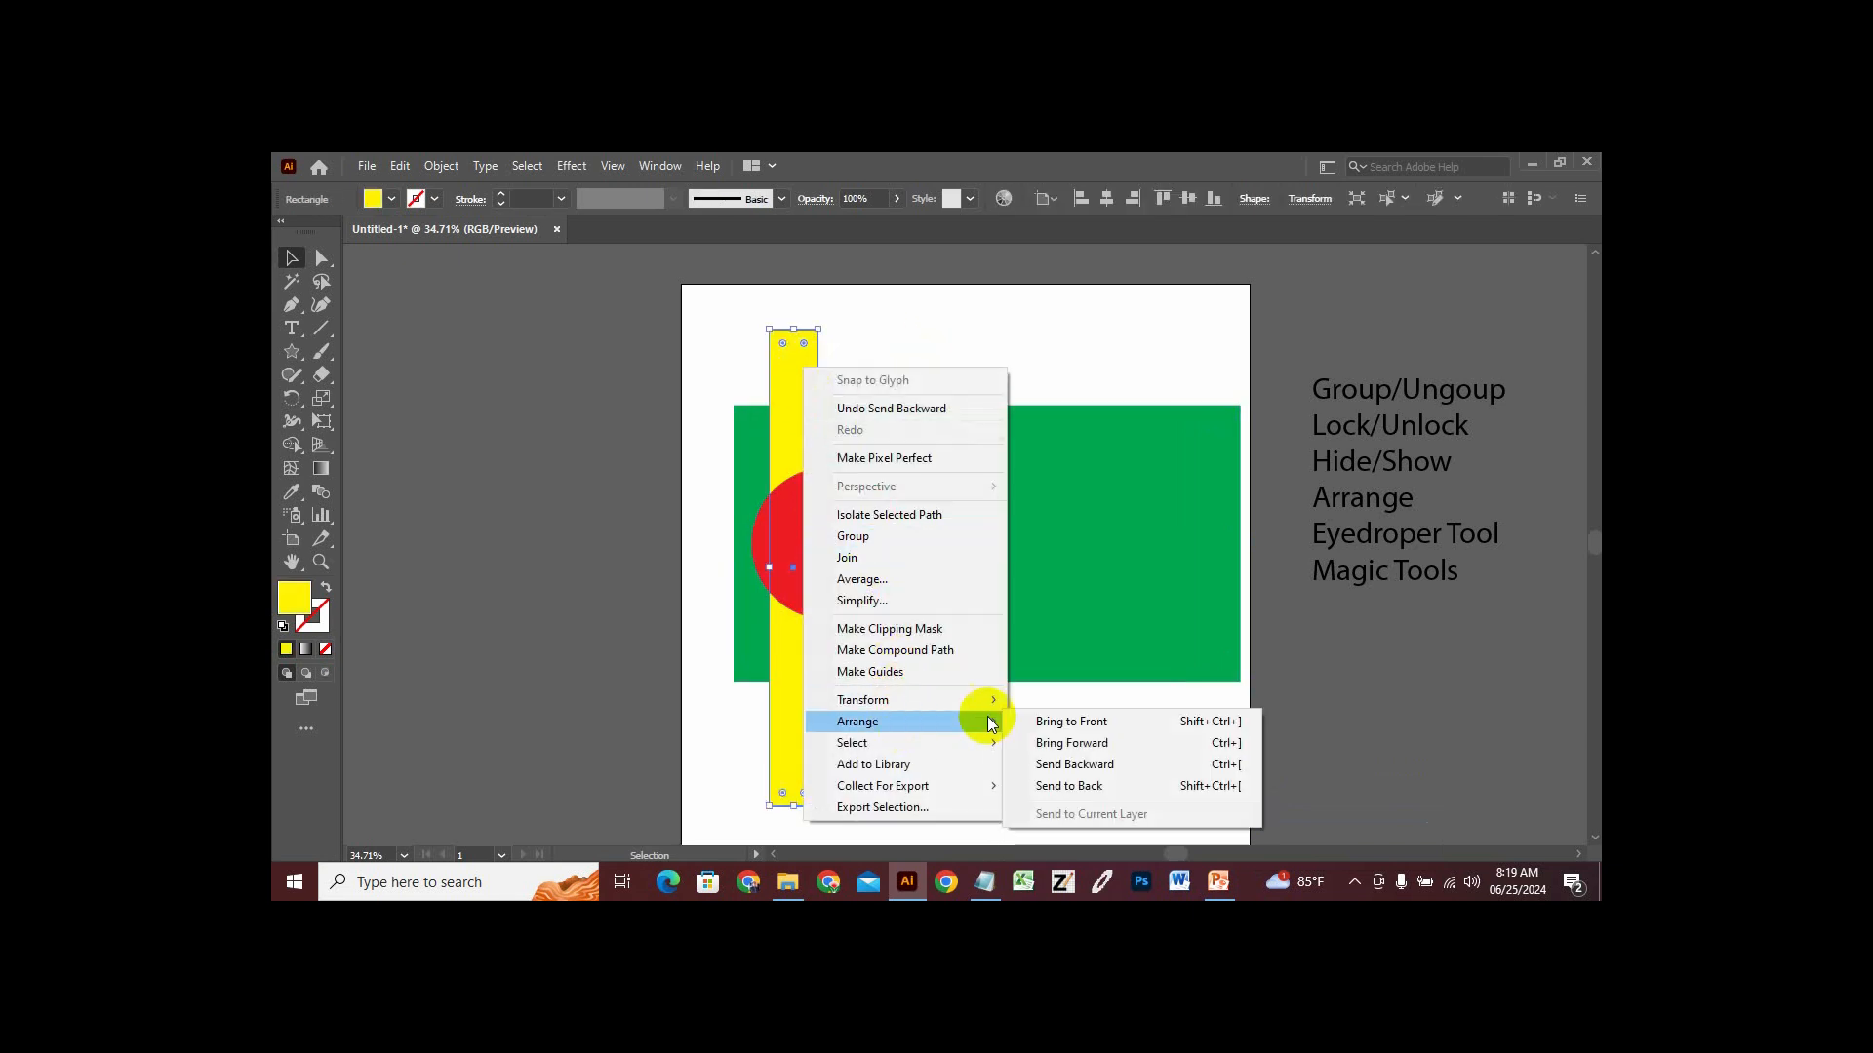
click(1091, 788)
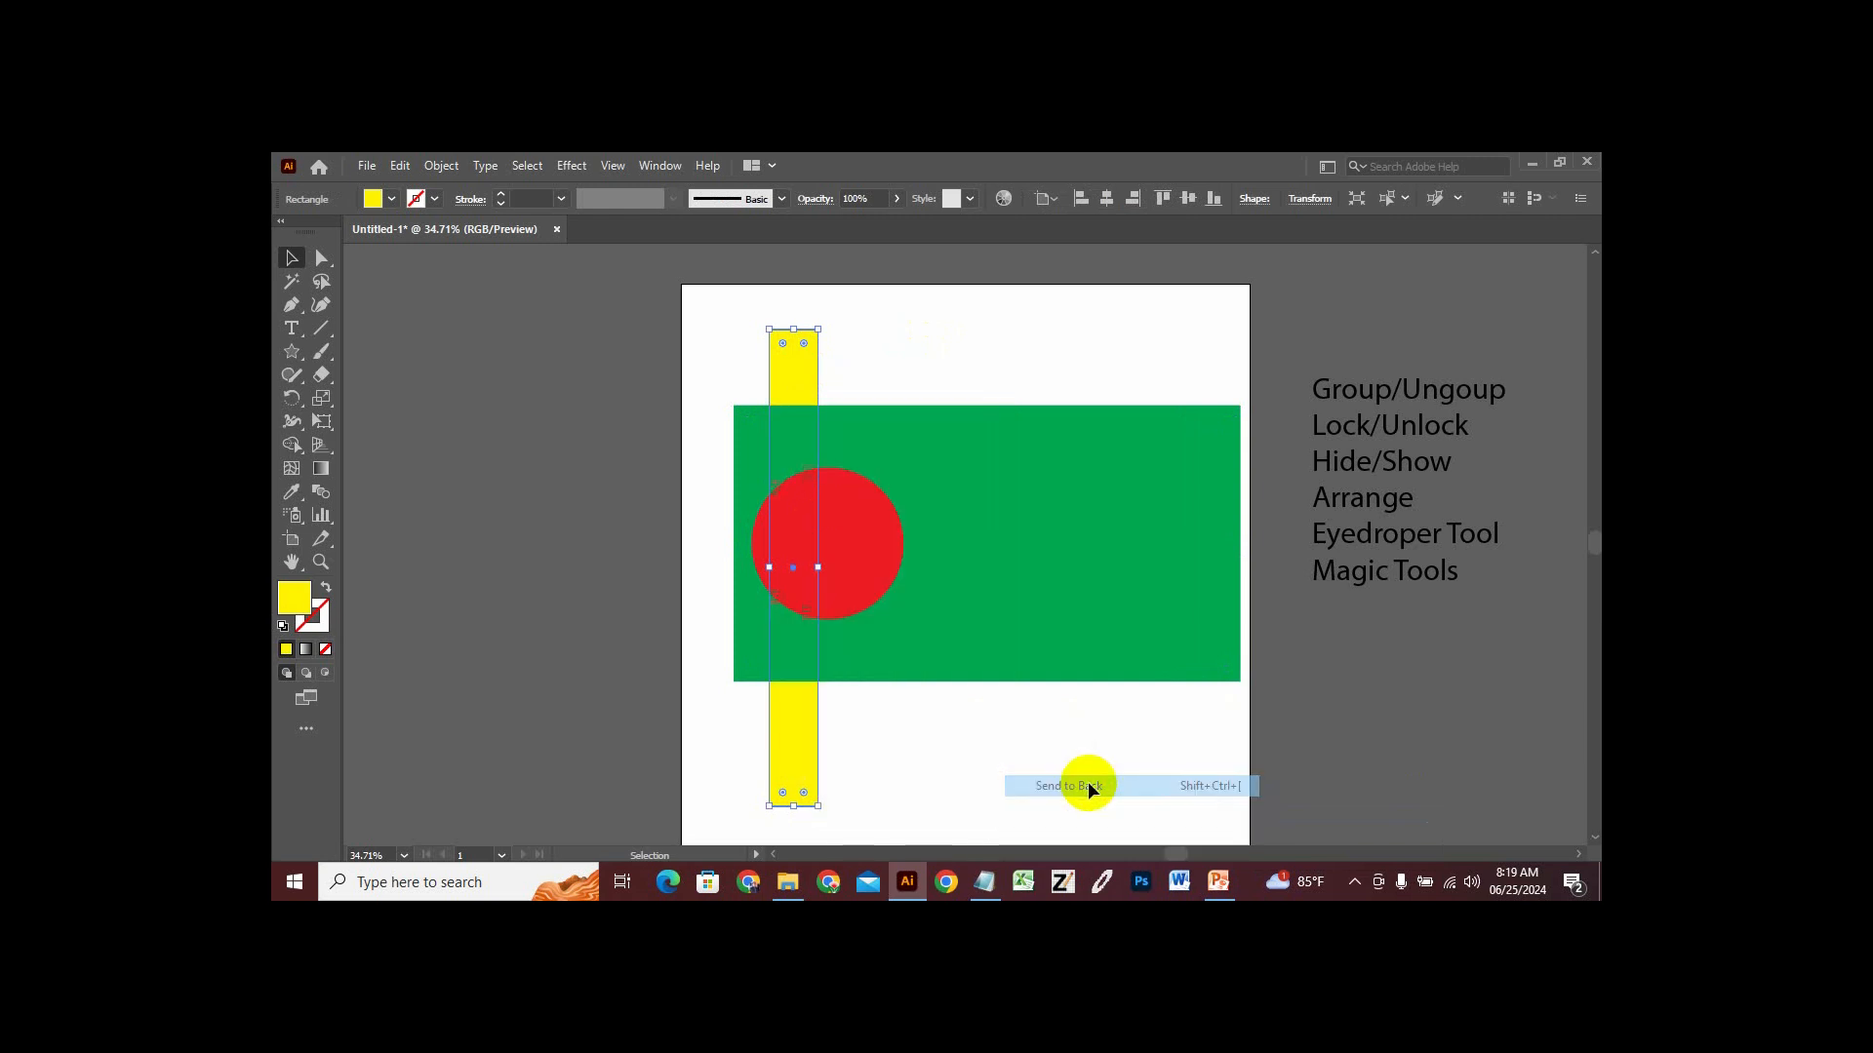
click(958, 341)
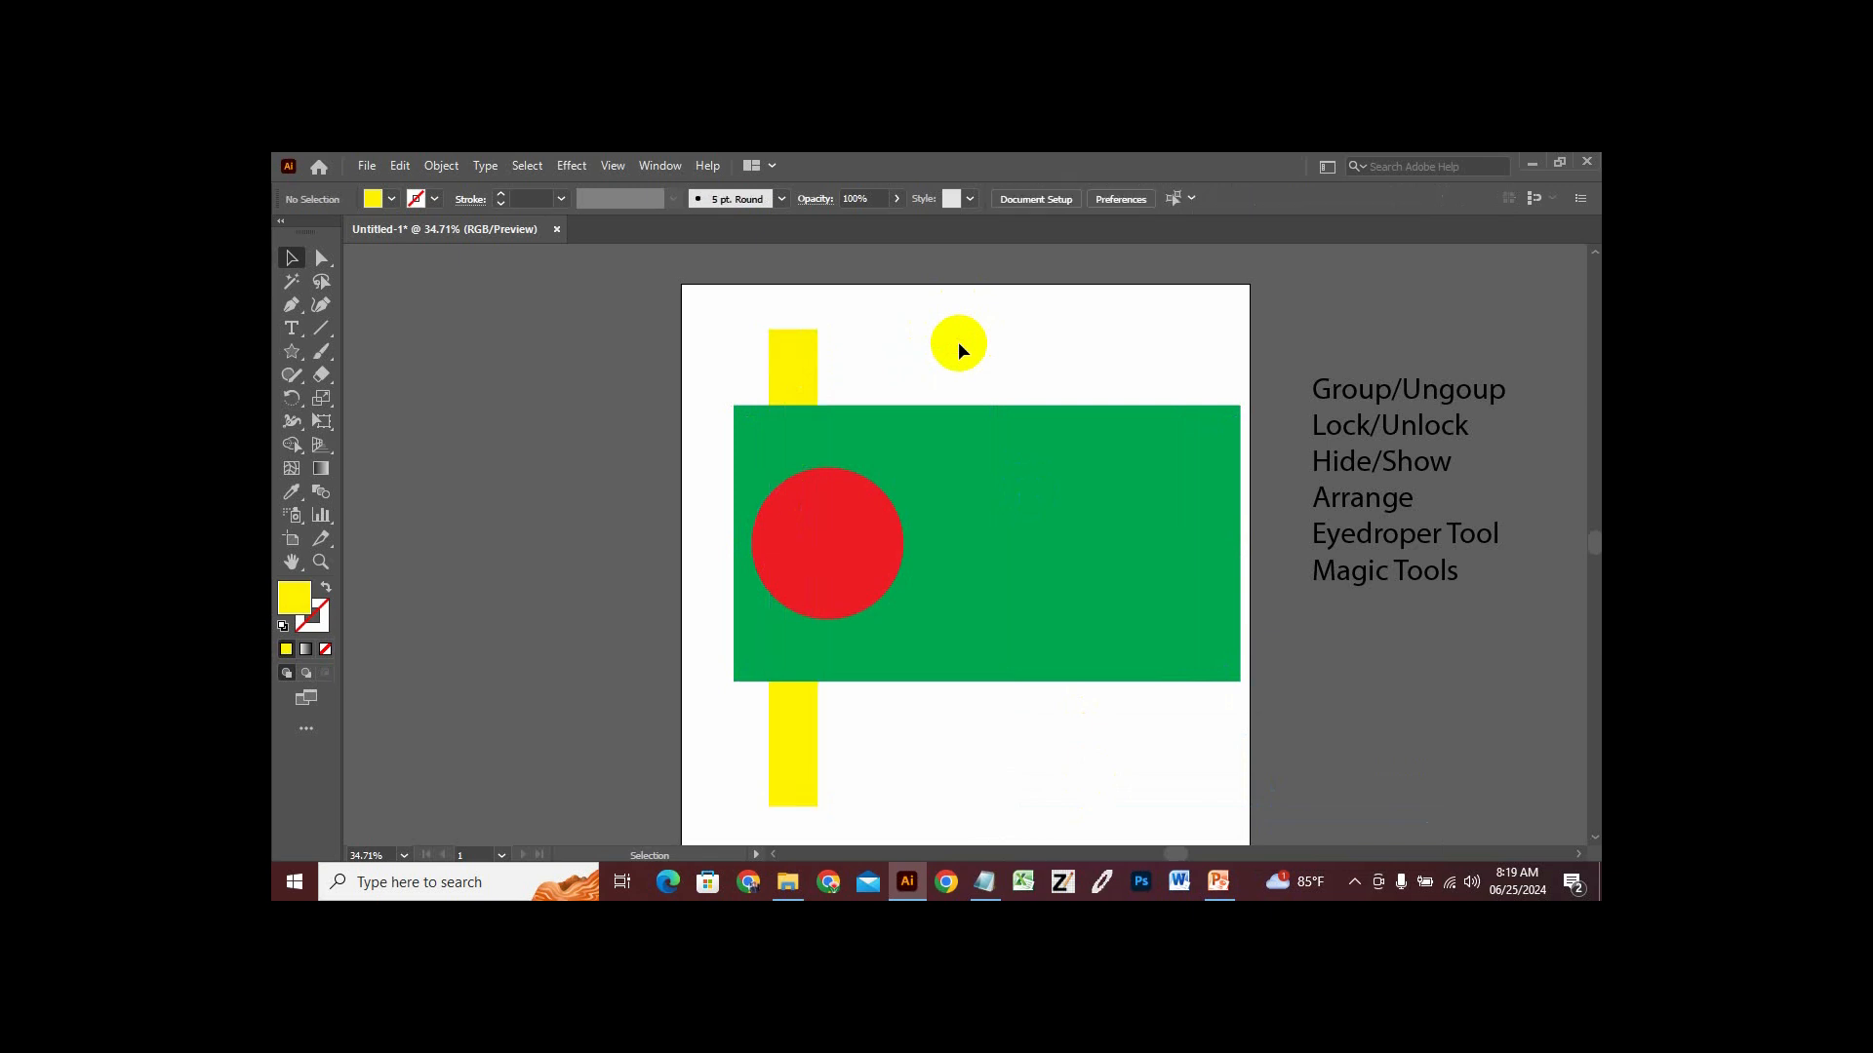
Review the Arrange options for the yellow strip, close them unchanged, and select the green rectangle.
click(781, 361)
right_click(783, 361)
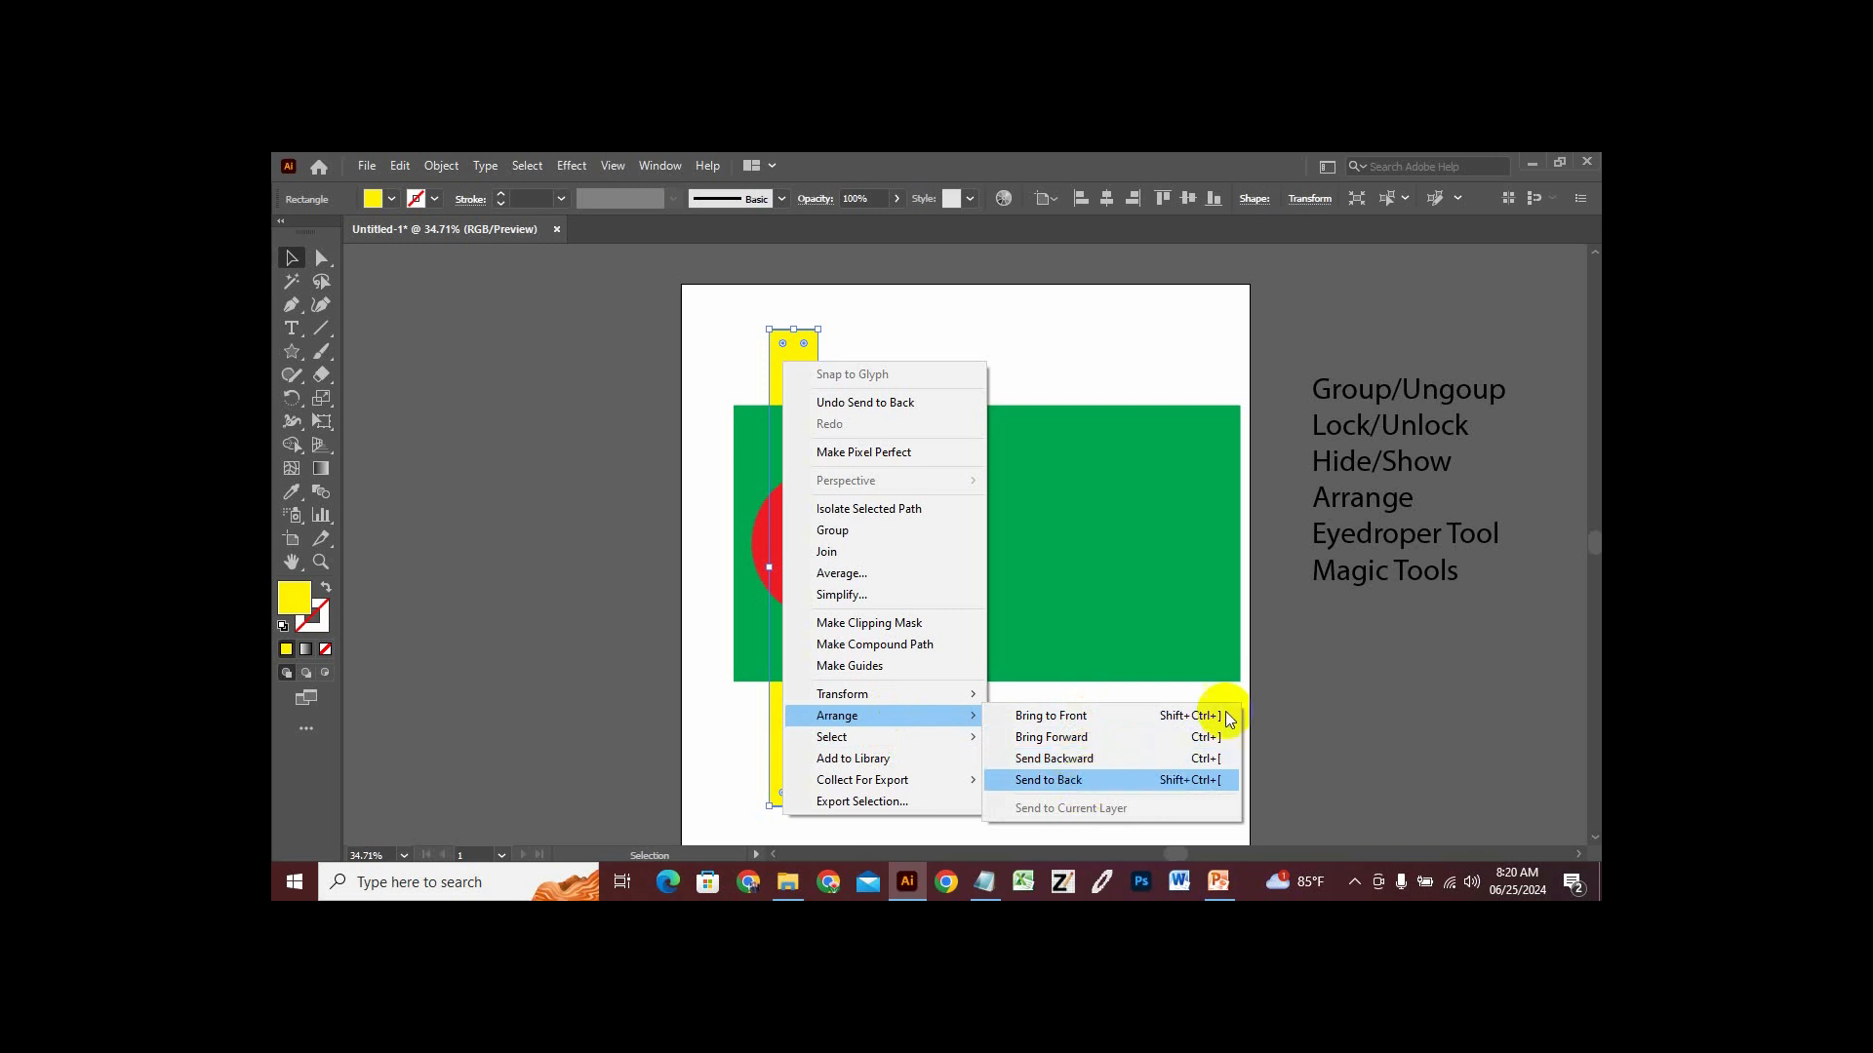
click(1404, 502)
click(1015, 467)
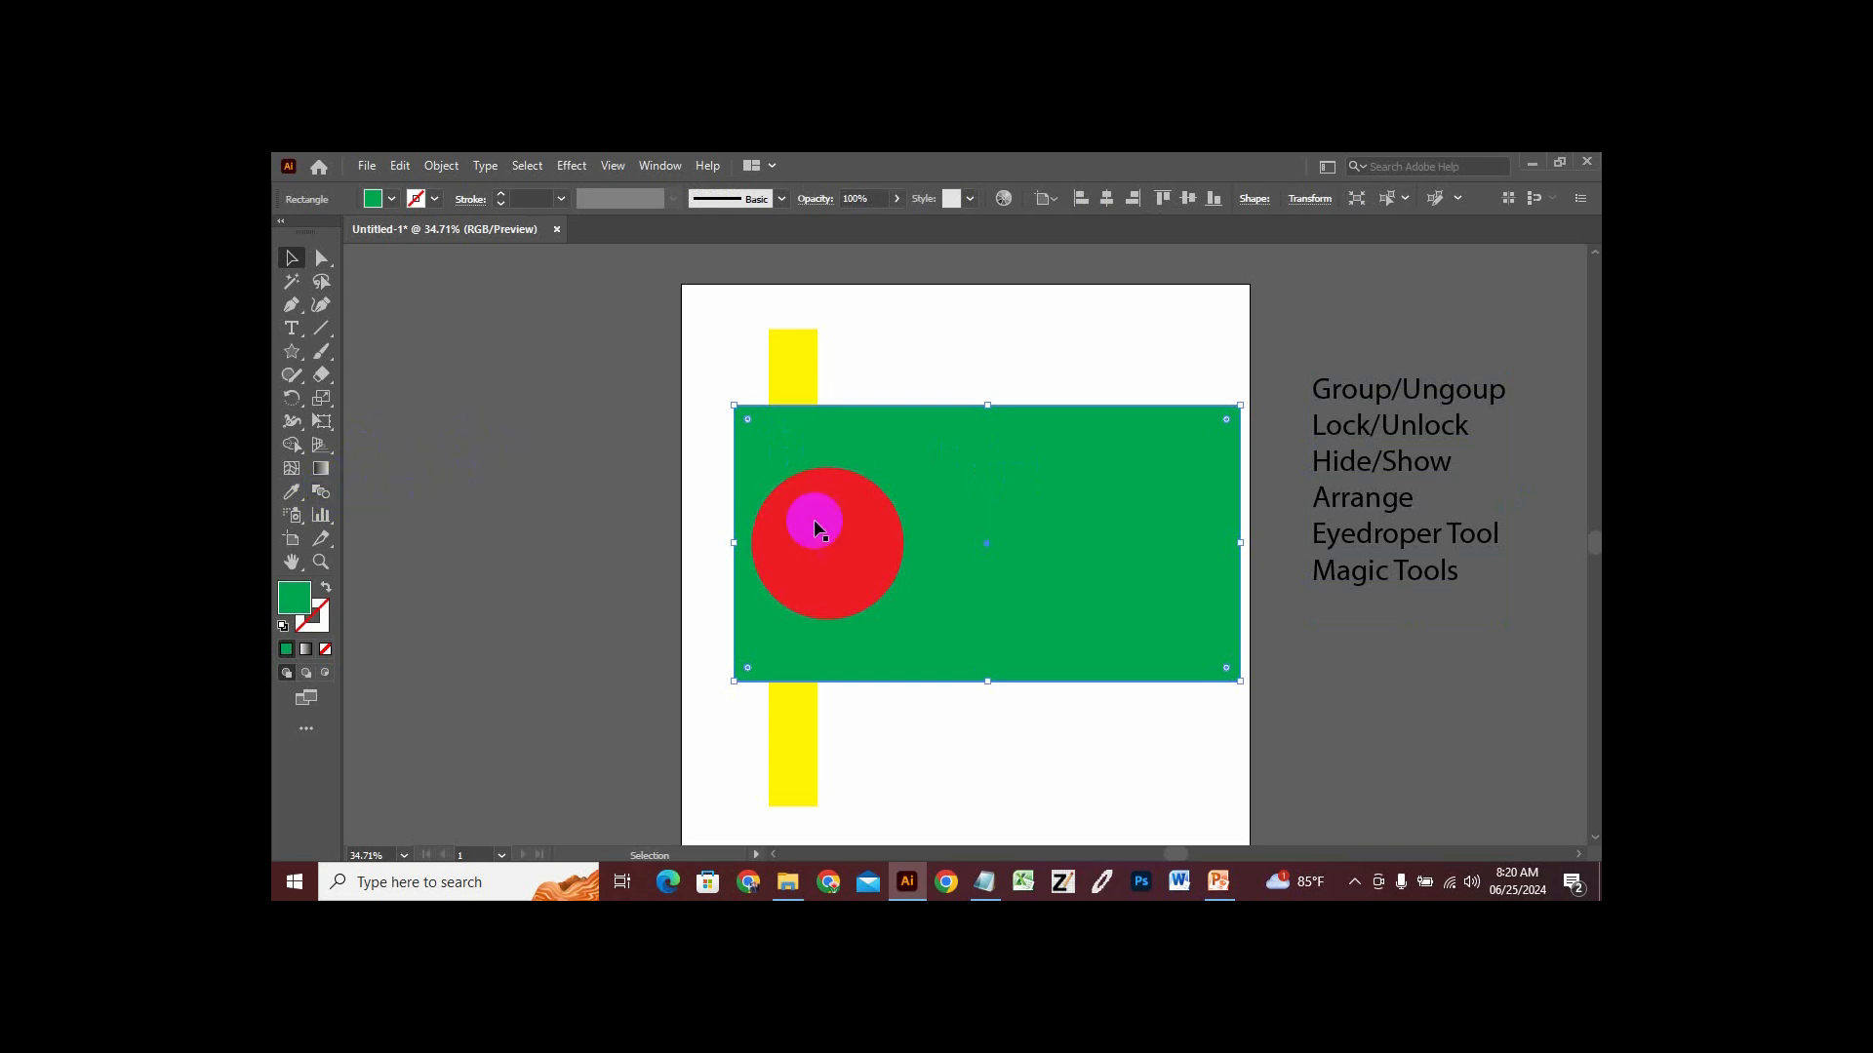
Fill the yellow strip with the green rectangle's colour using the Eyedropper tool.
click(795, 353)
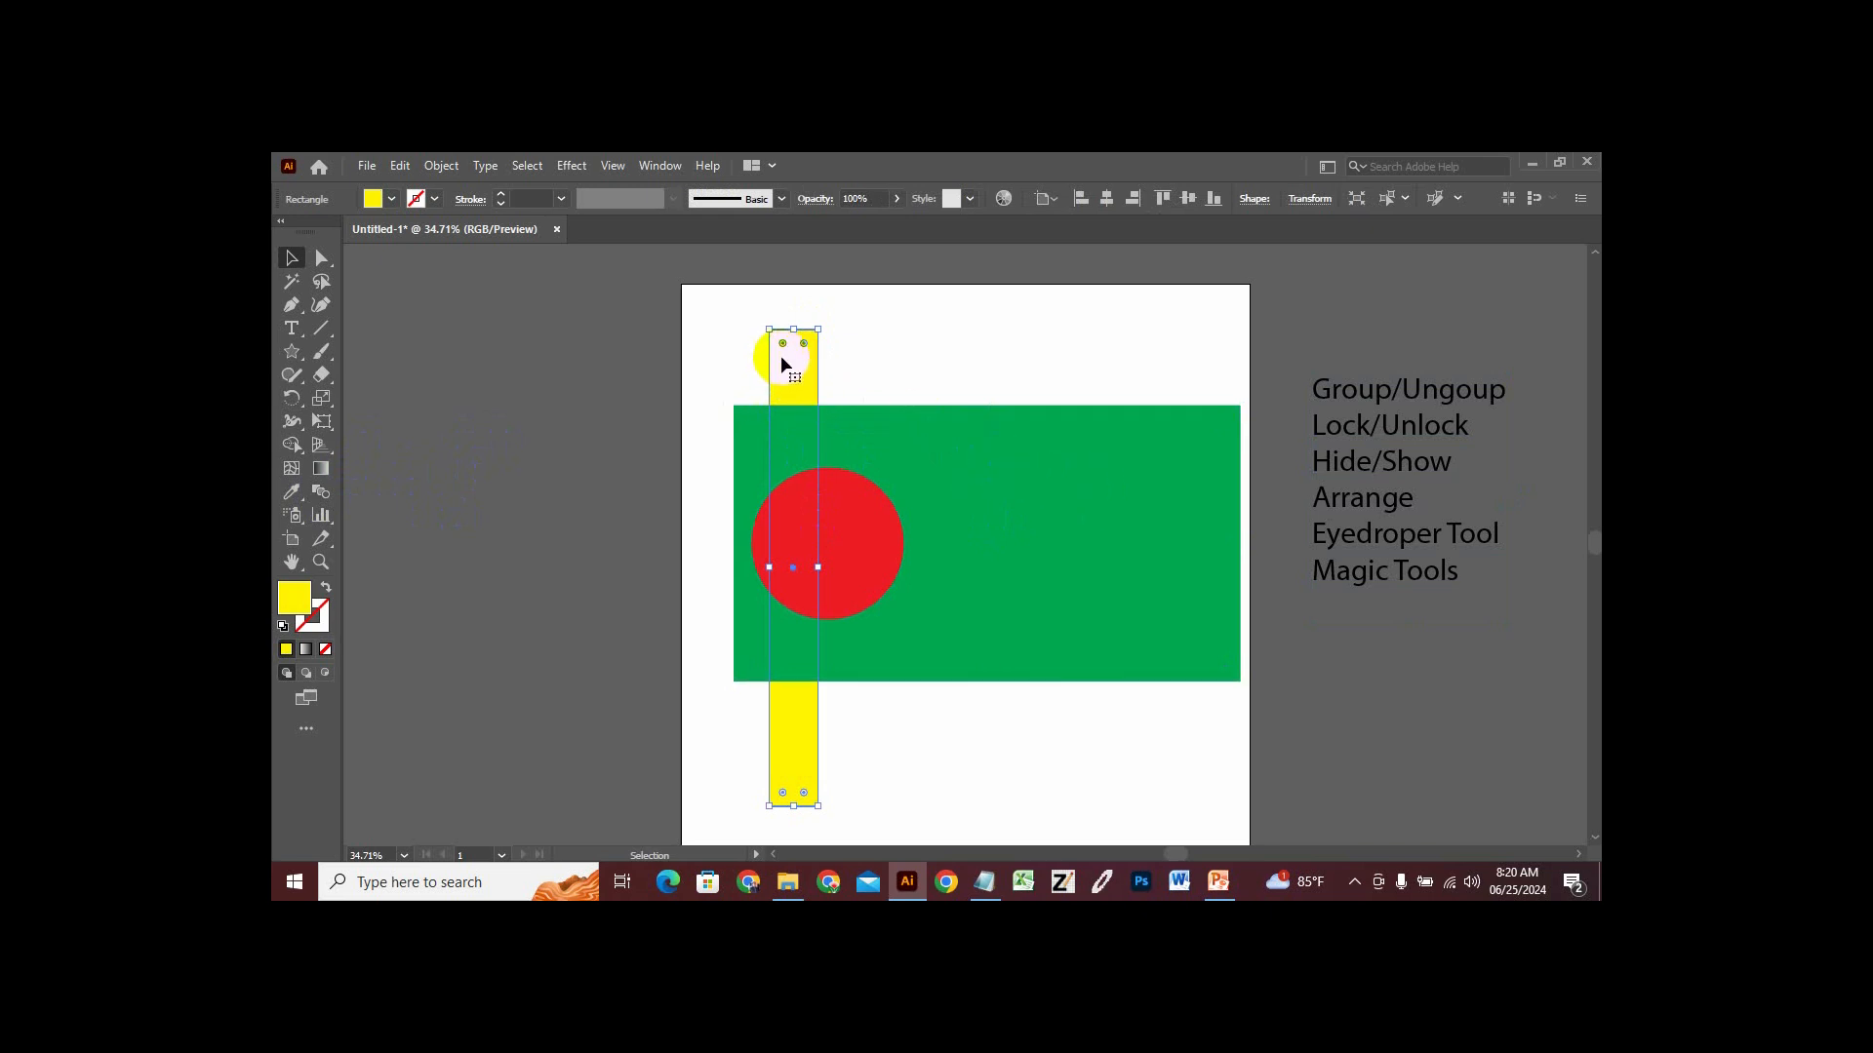
click(292, 491)
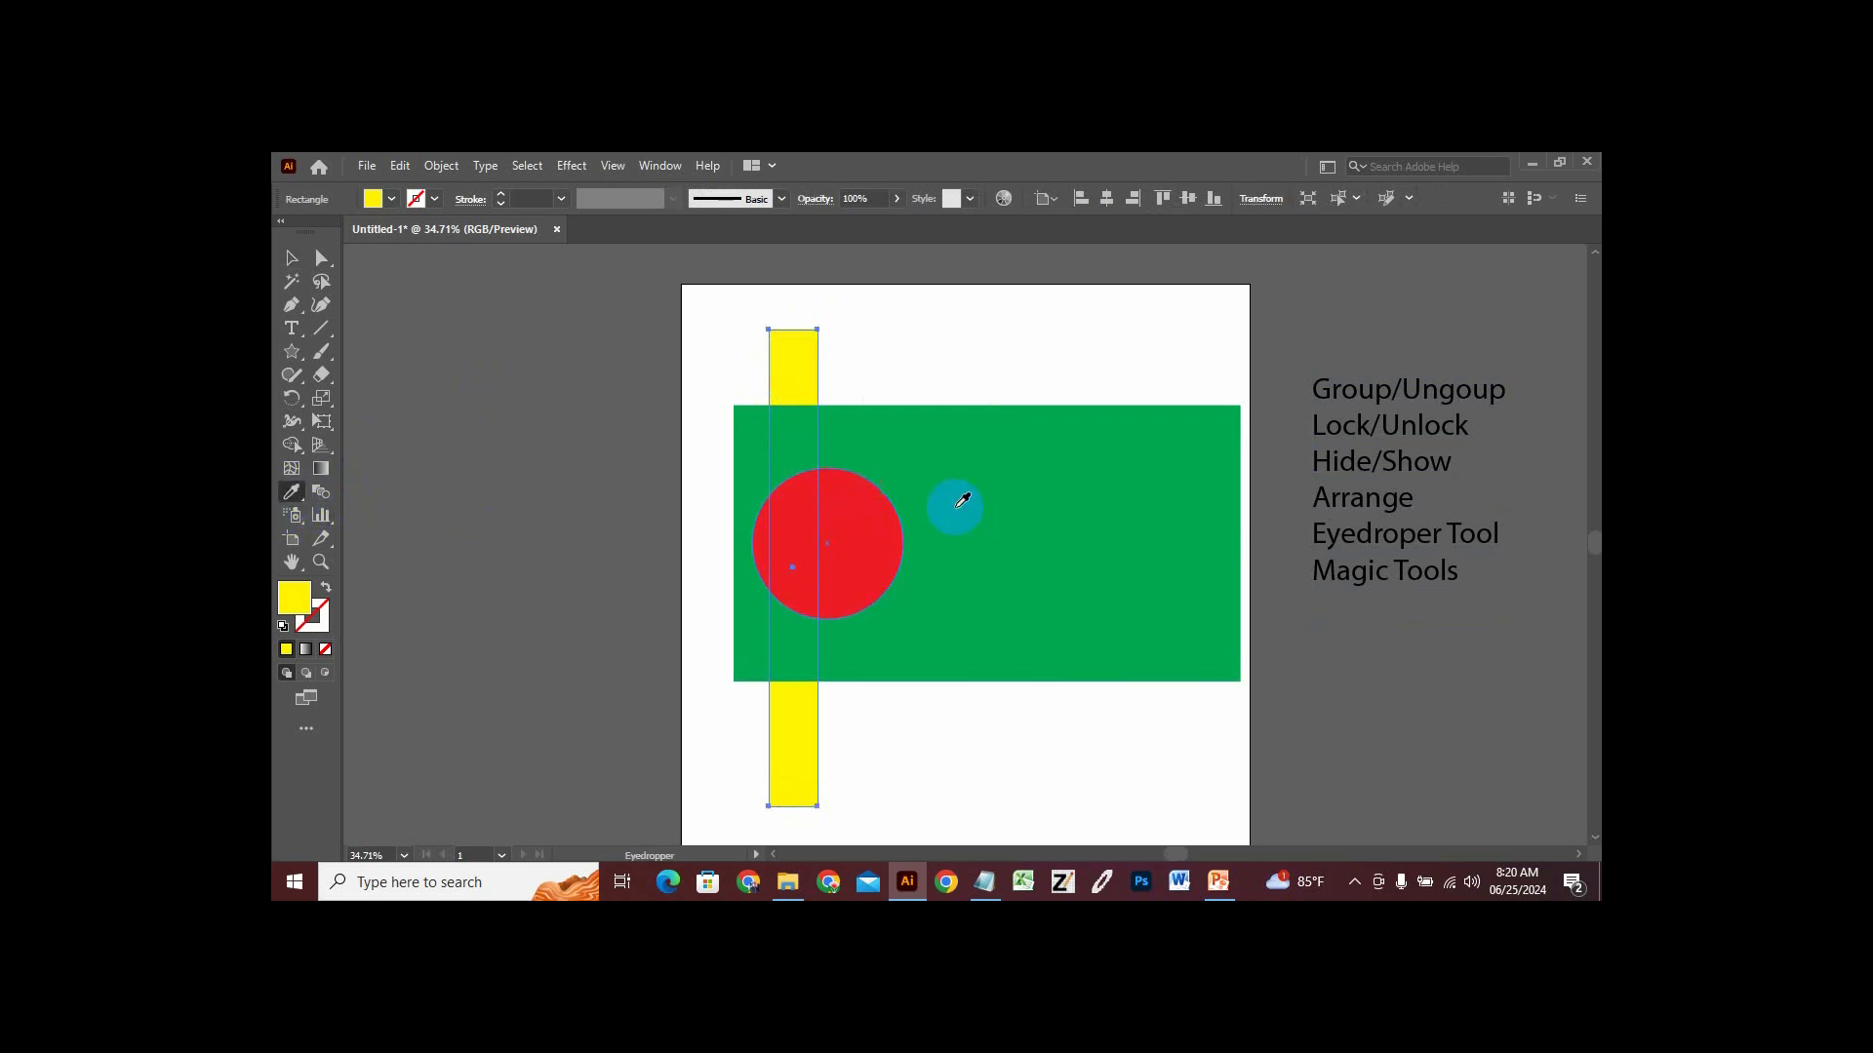
click(1080, 478)
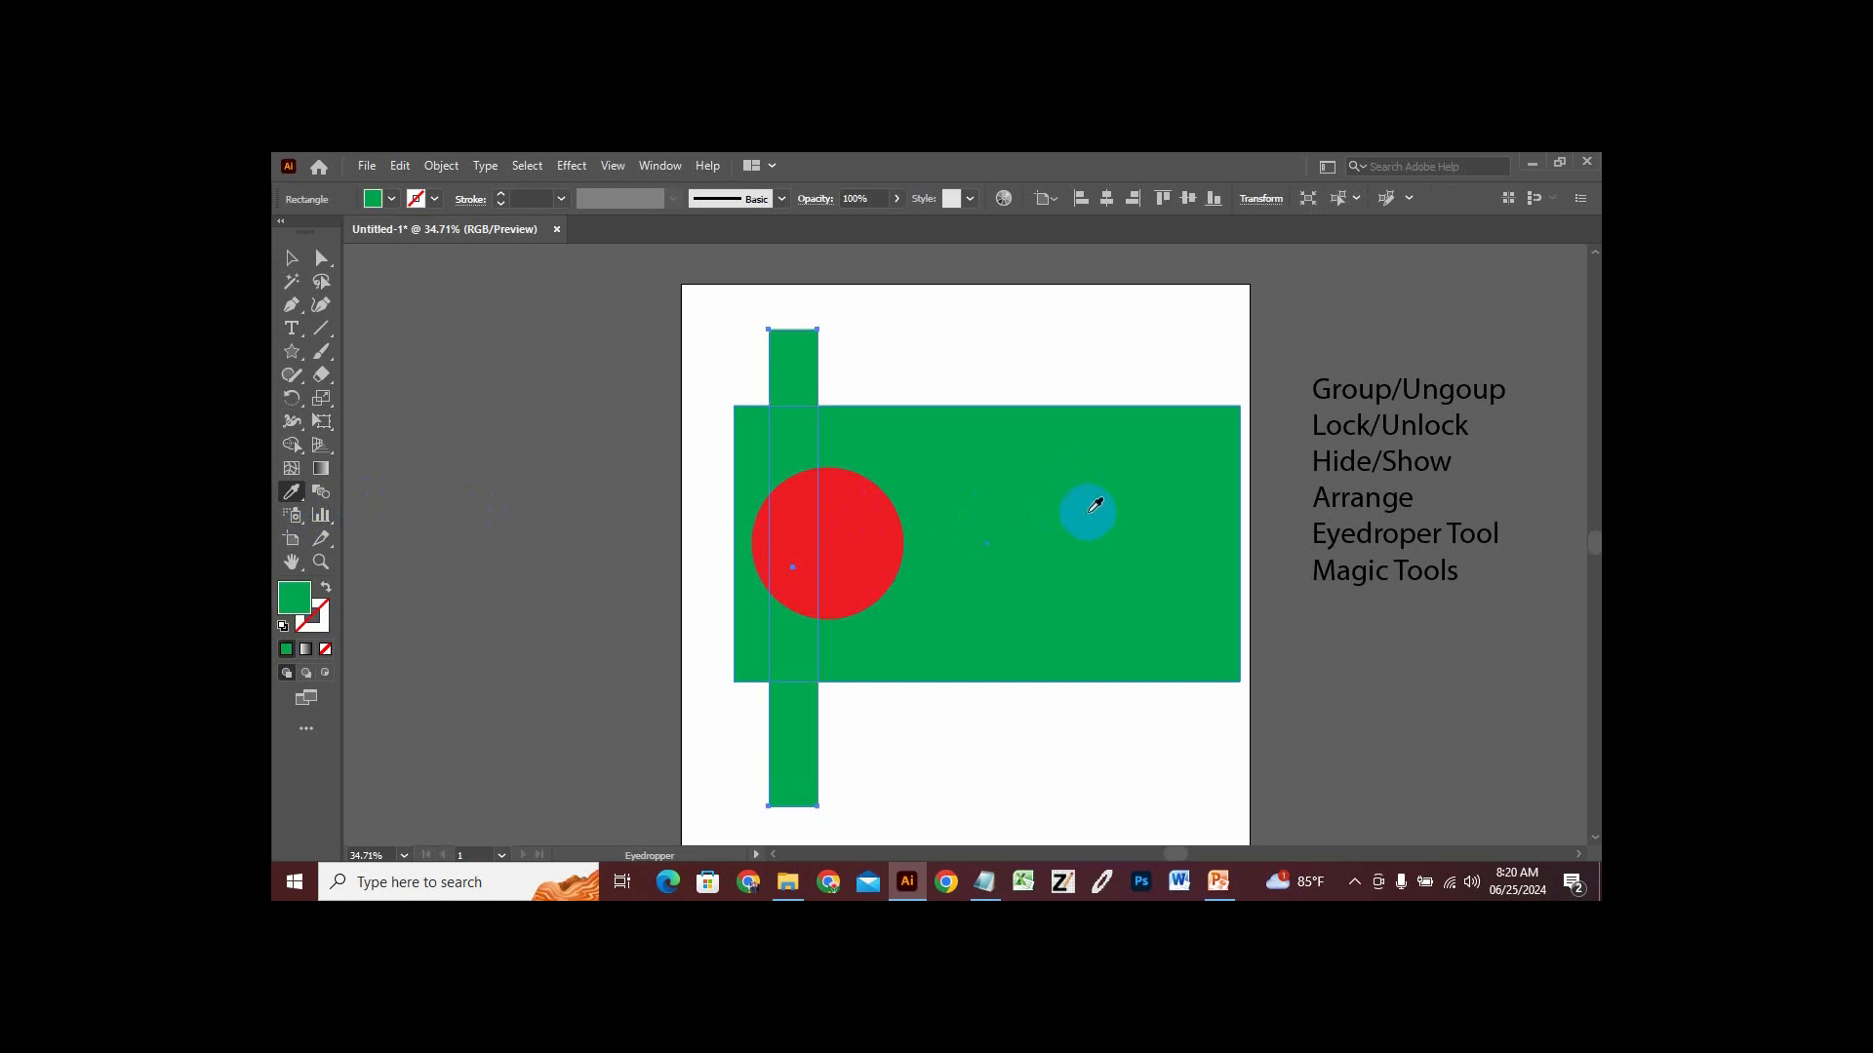
click(808, 373)
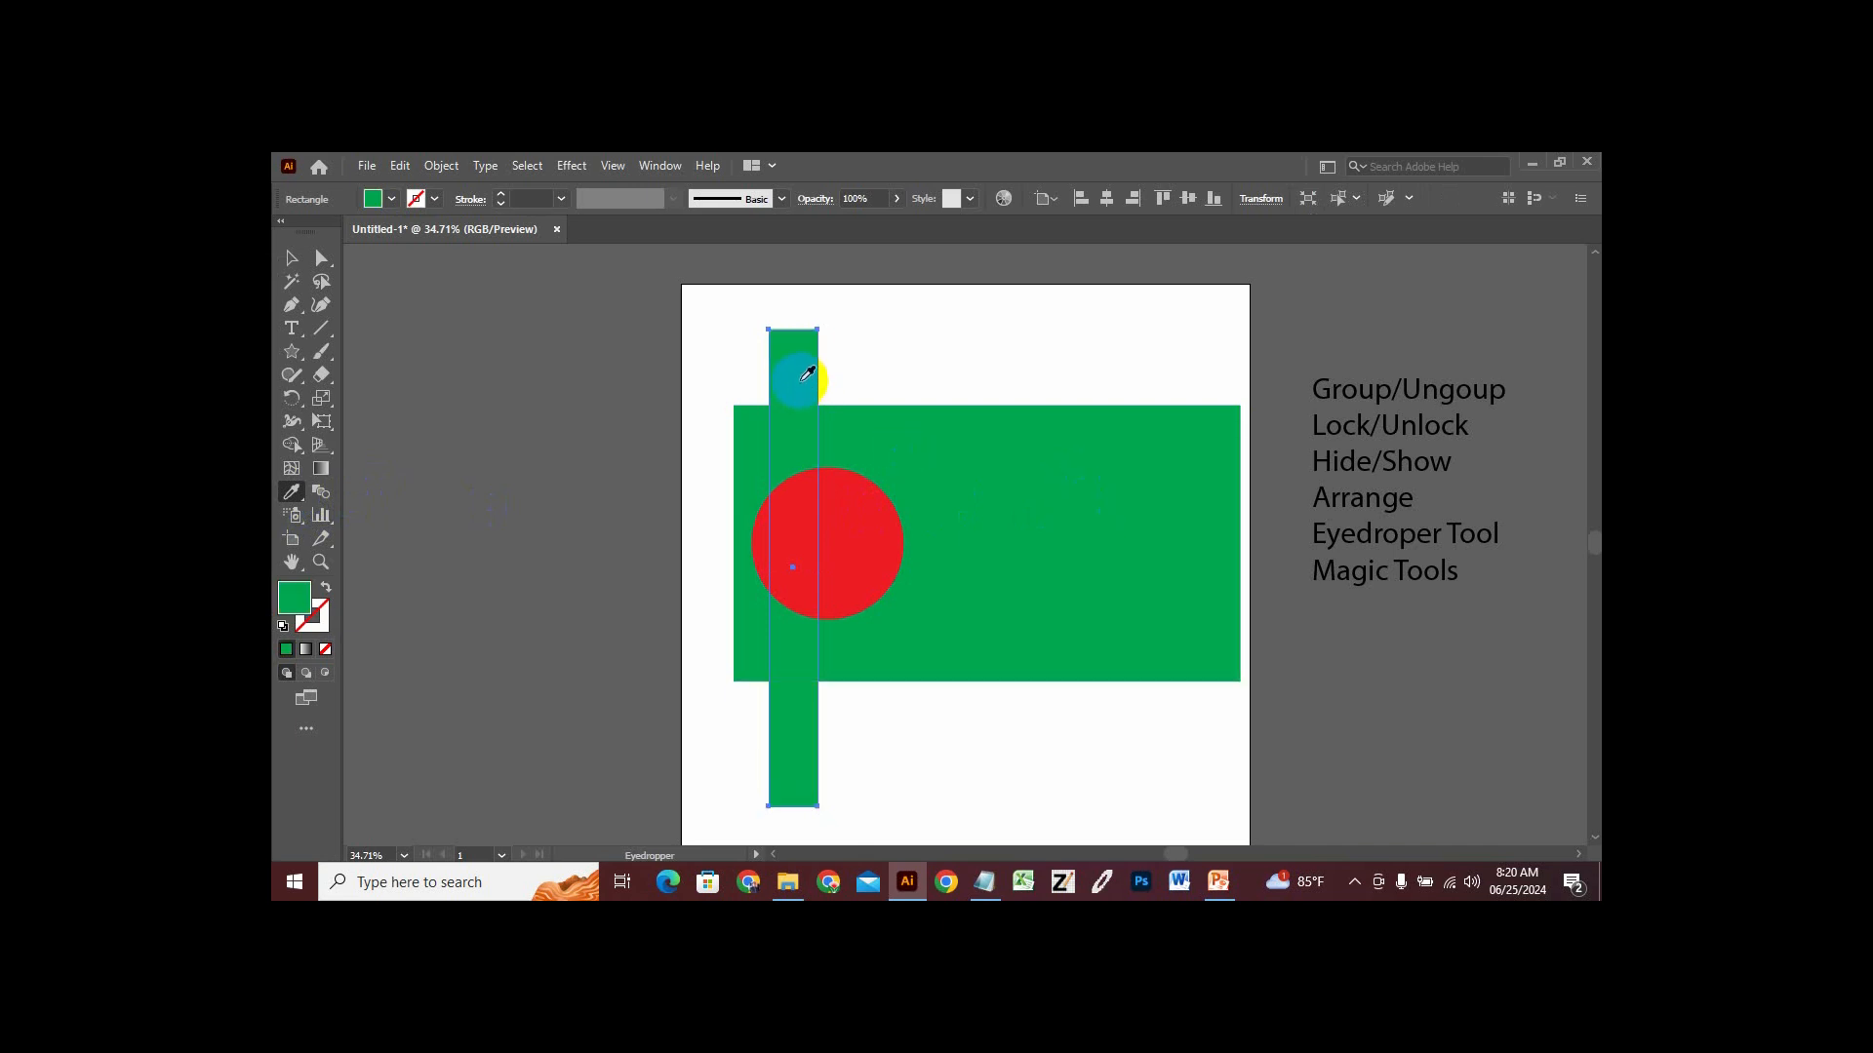
click(291, 258)
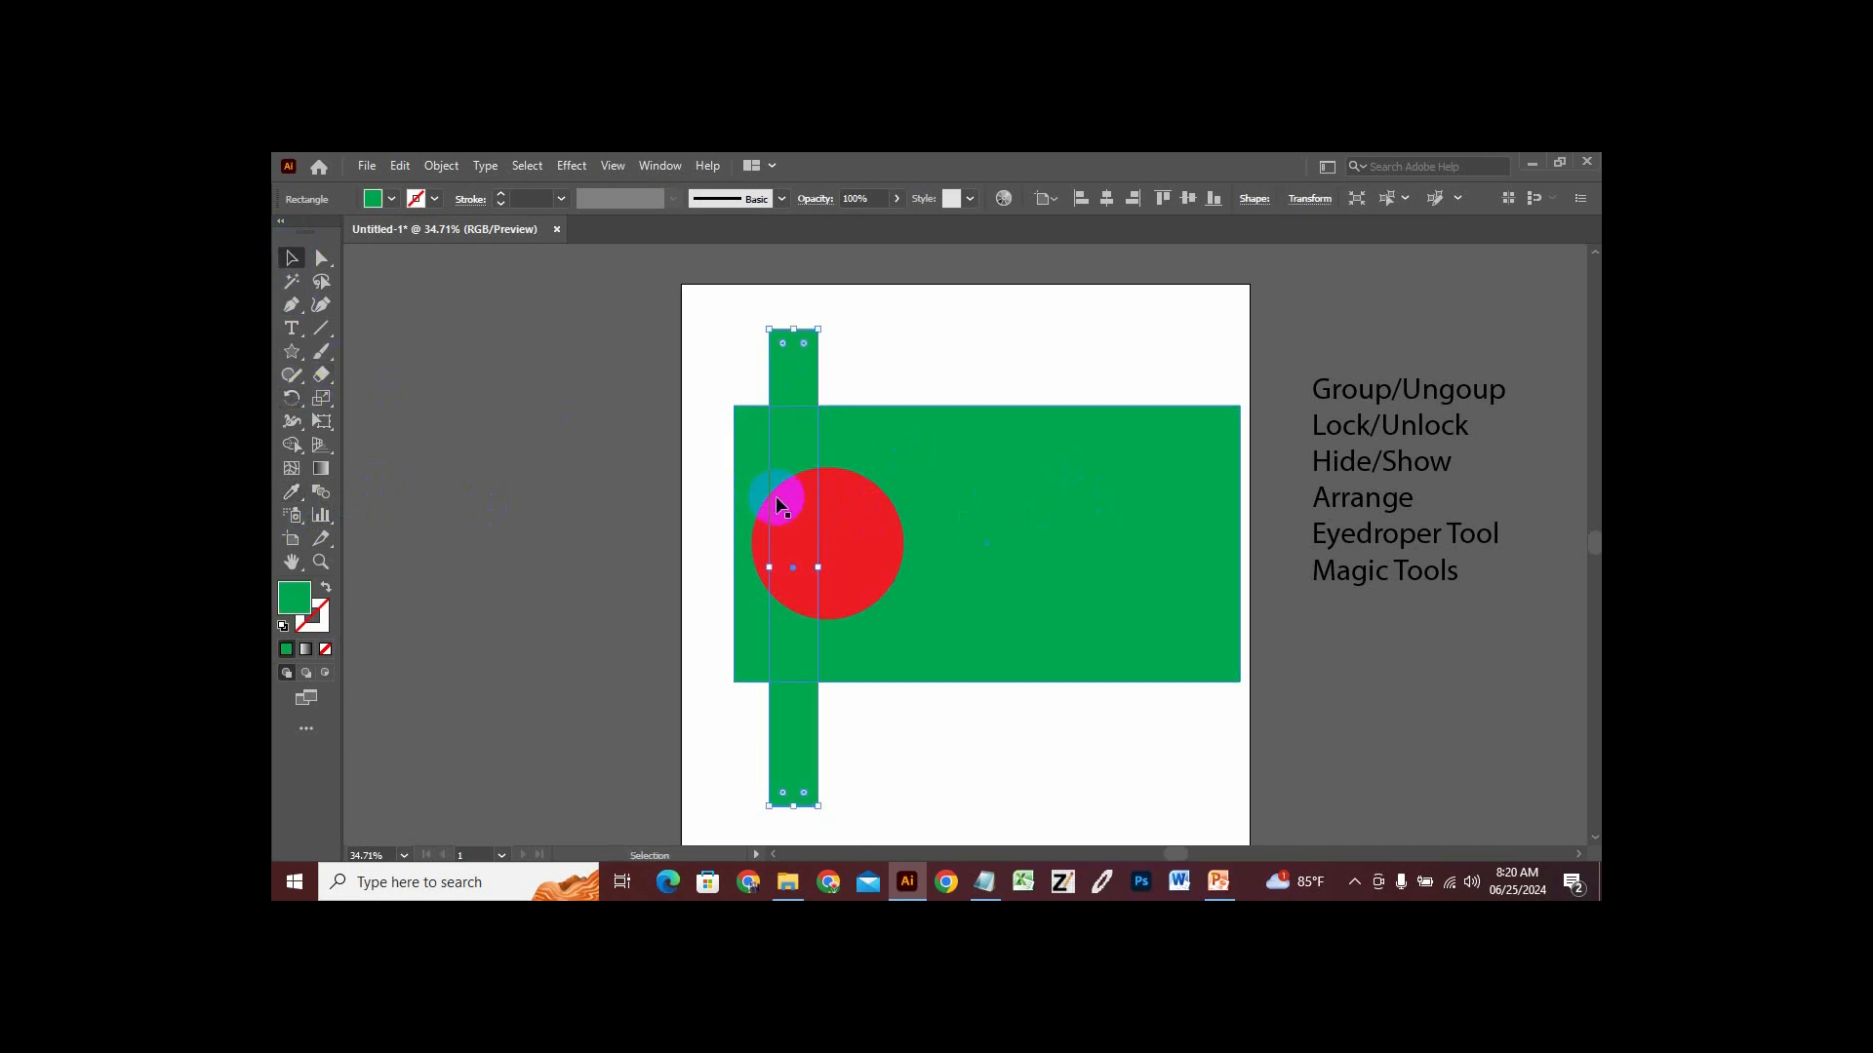
Try applying the rectangle's green to the red circle with the Eyedropper tool, and undo the colour change.
click(864, 533)
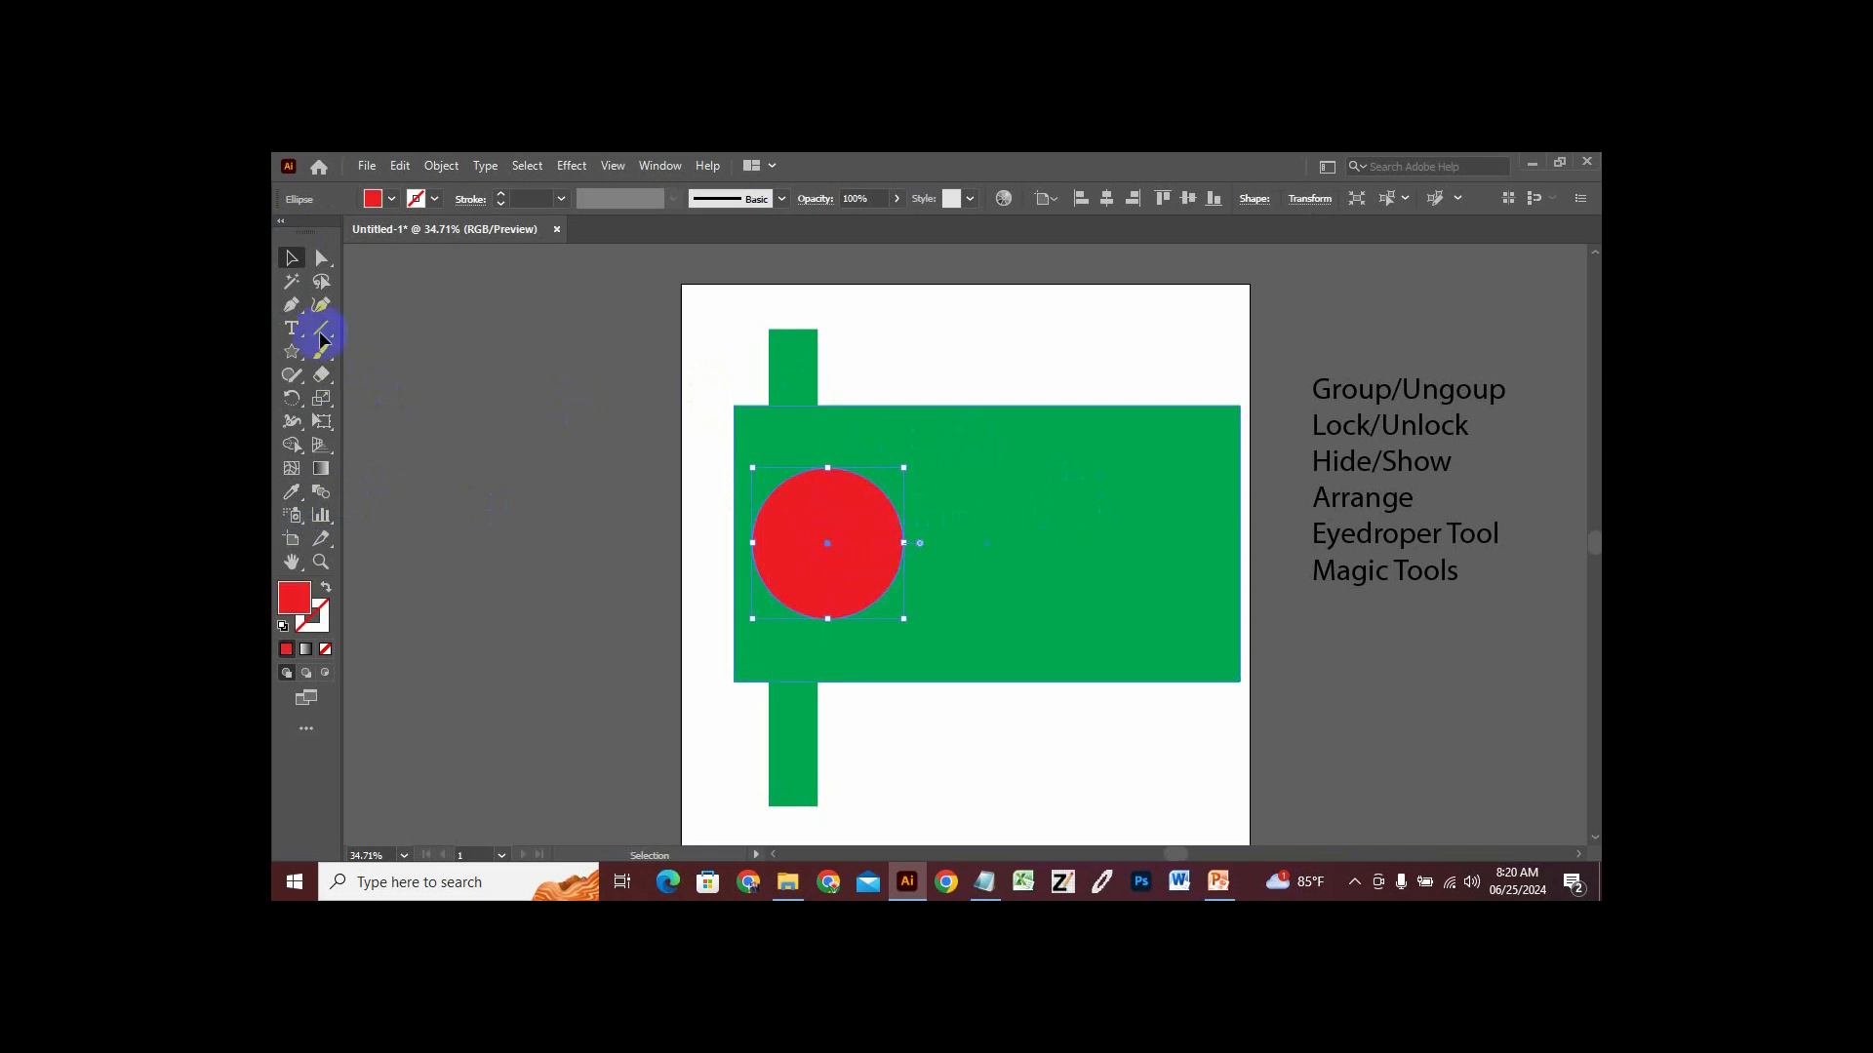
click(291, 491)
click(987, 485)
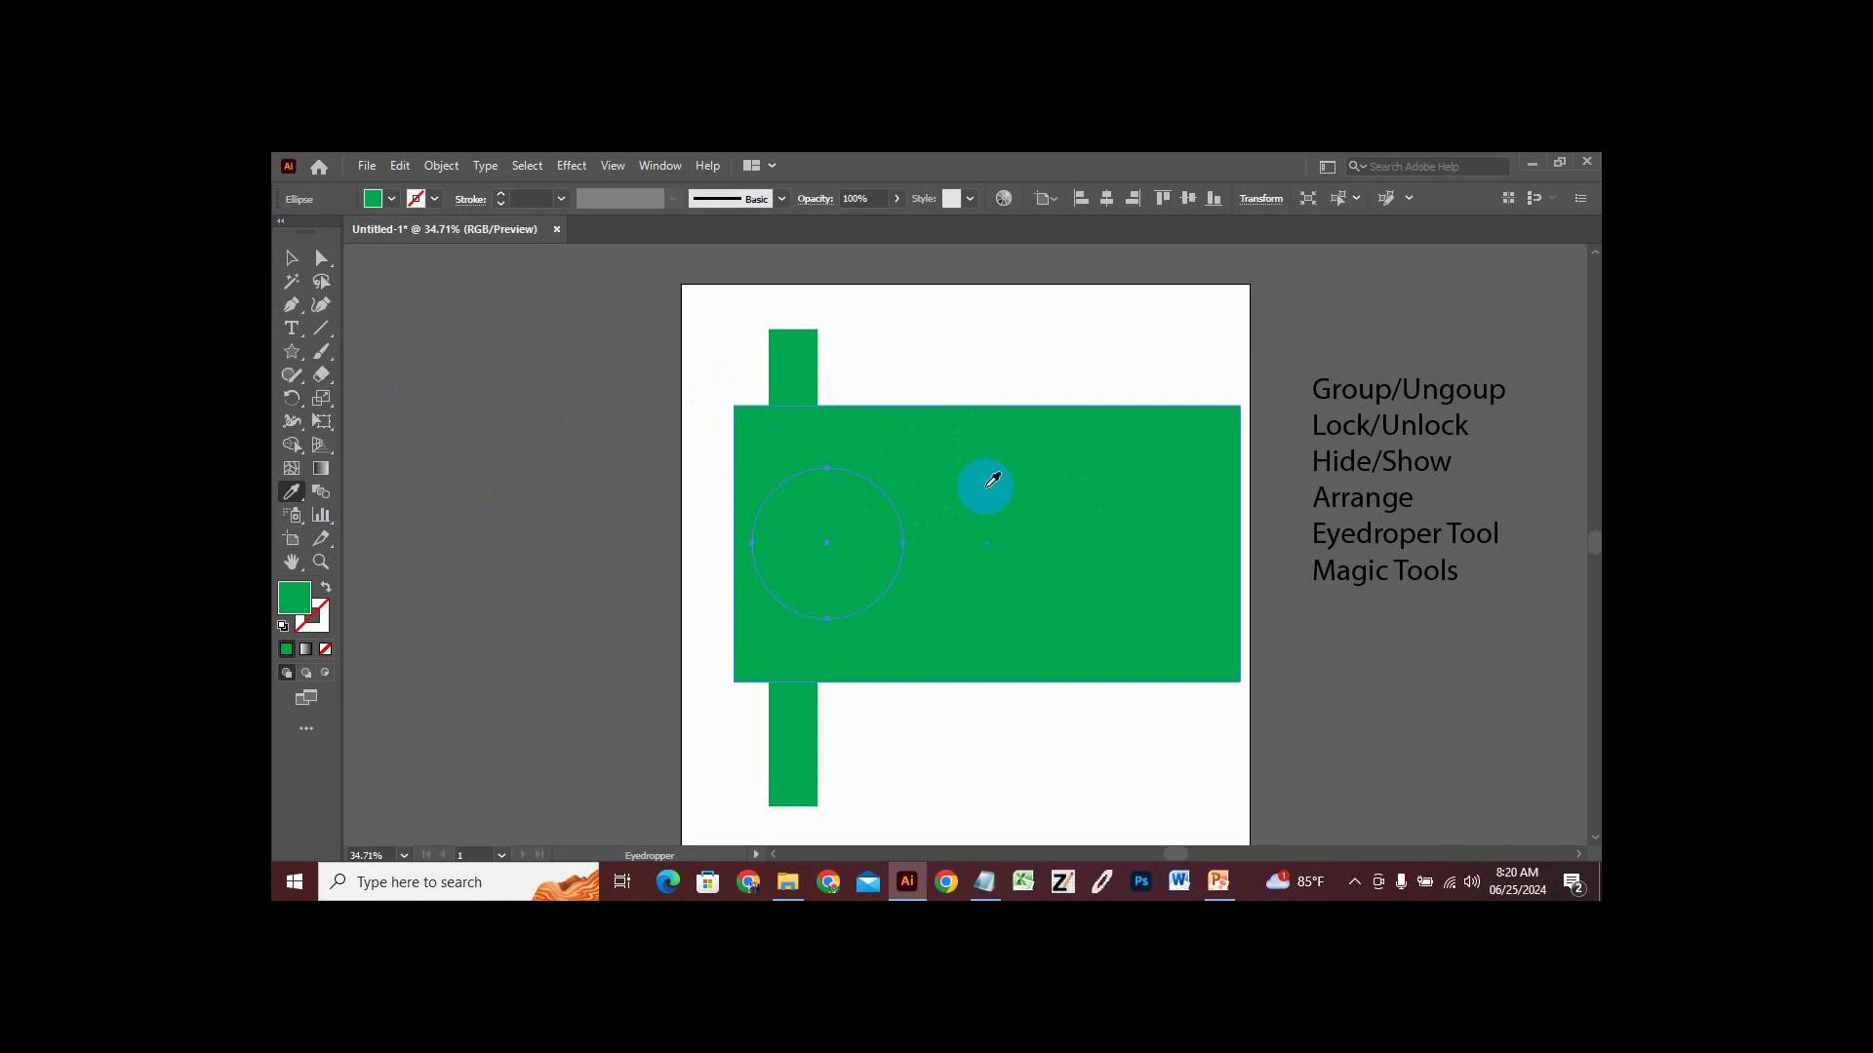
key(ctrl+z)
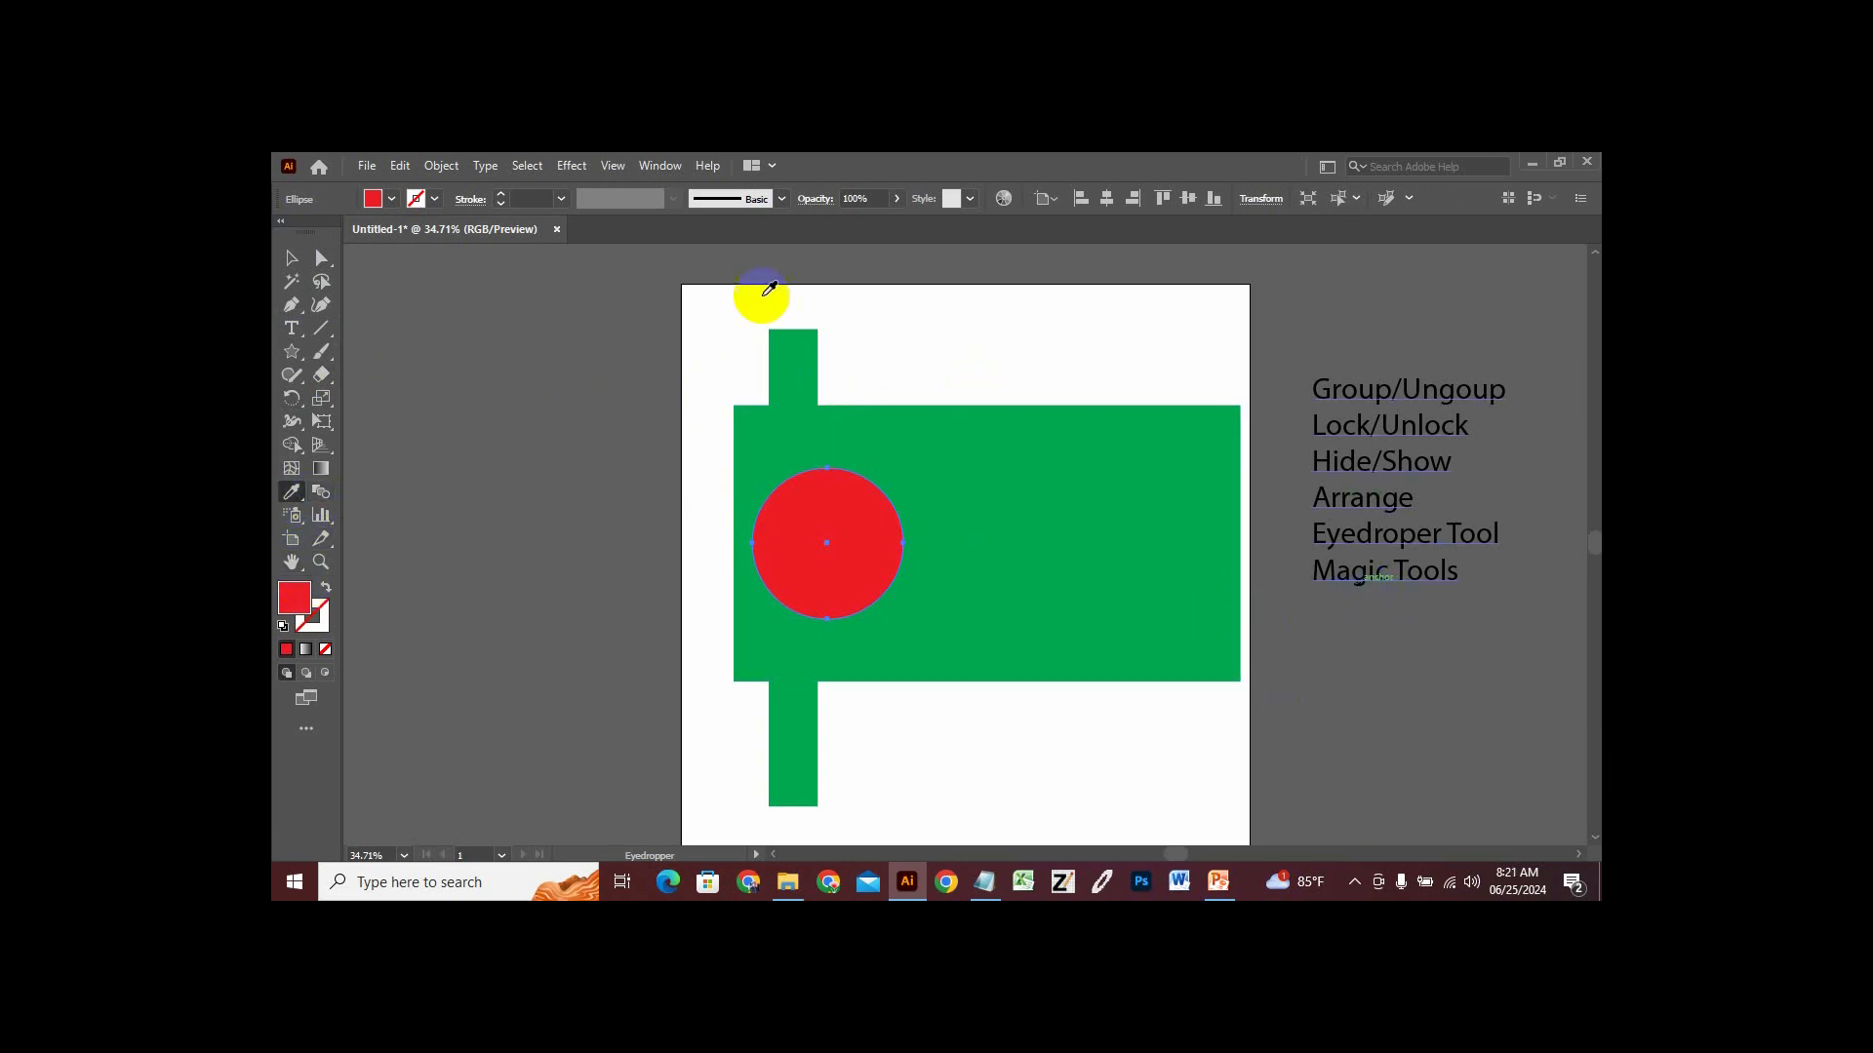
Duplicate the red circle five times, spreading copies over the green rectangle, above and below it, and beyond the artboard's left edge.
click(291, 258)
click(870, 433)
drag(824, 558, 1068, 495)
drag(1068, 496, 556, 392)
drag(576, 574, 603, 751)
drag(609, 754, 1106, 748)
Copy the green rectangle beyond the artboard's left edge and its lower-right corner, and make three copies of the green strip across the artboard.
click(947, 500)
drag(948, 499, 423, 530)
drag(1147, 547, 1430, 682)
drag(800, 367, 1024, 358)
drag(1024, 358, 1197, 351)
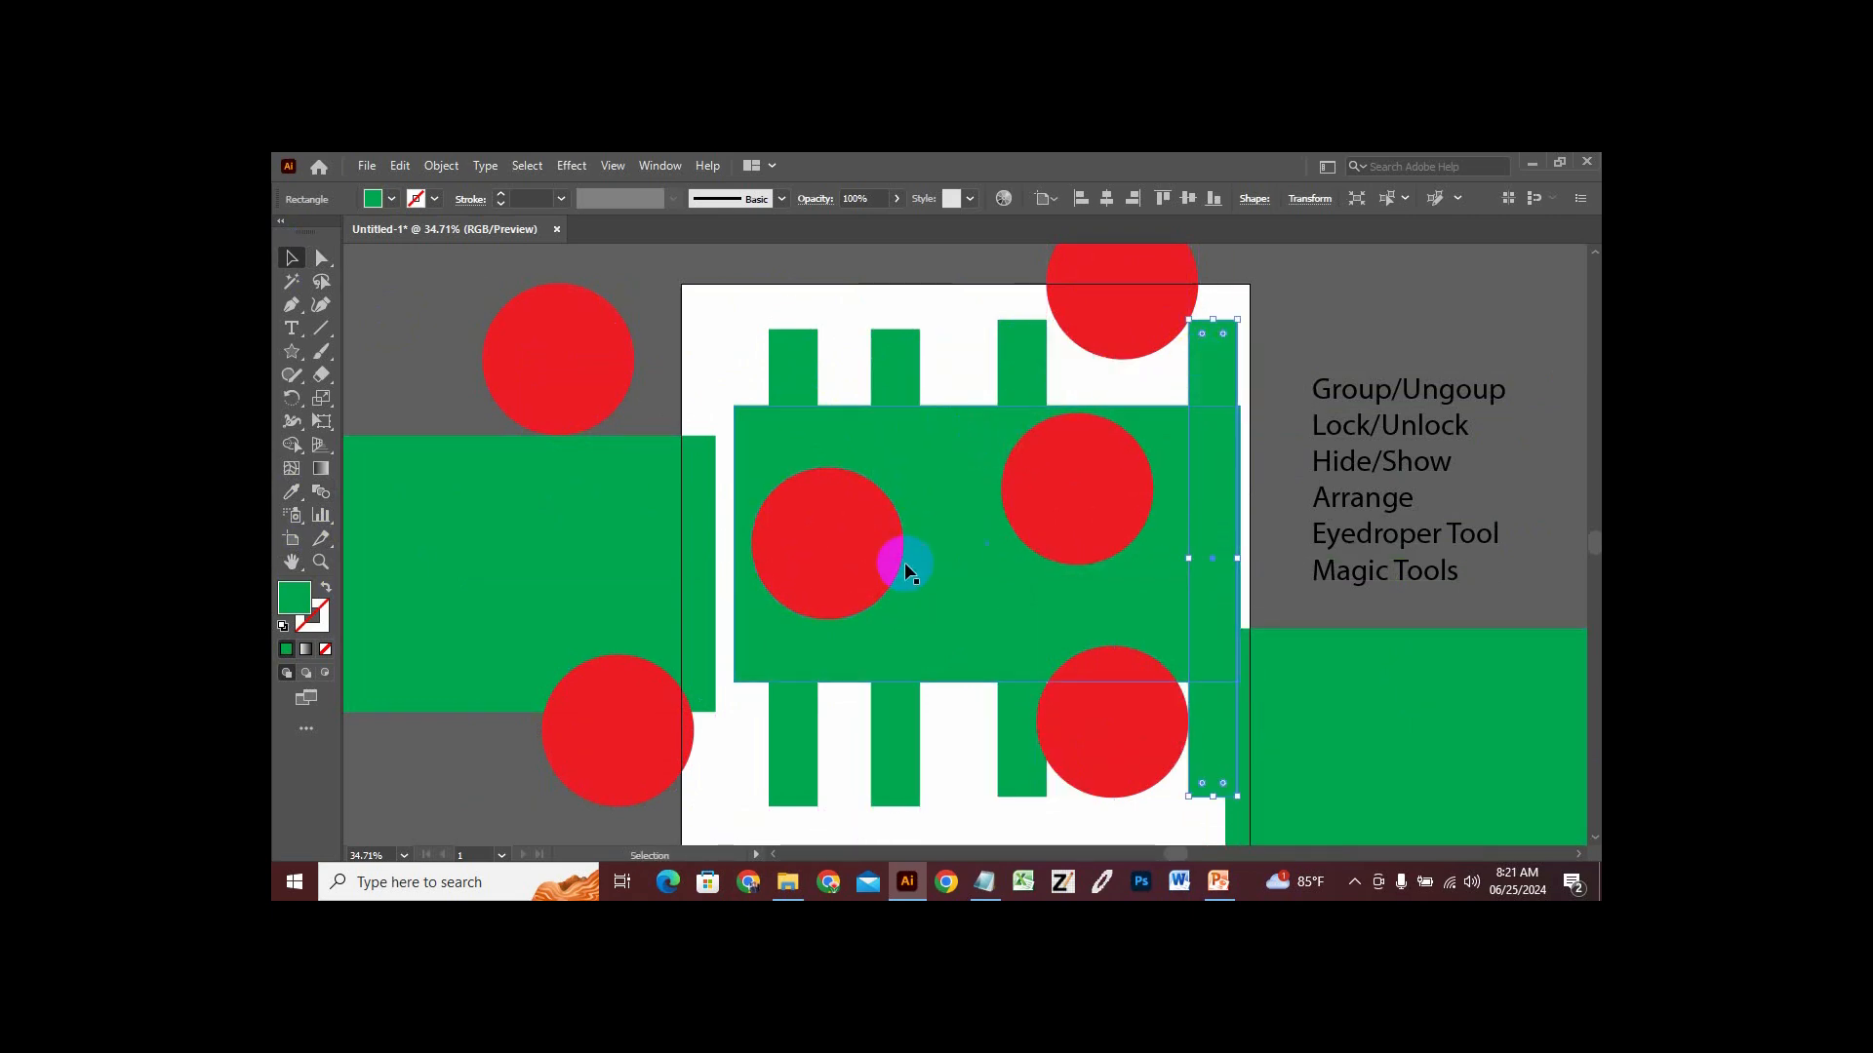
Select the three large green rectangles together, fill them with dark blue, and clear the selection.
click(474, 652)
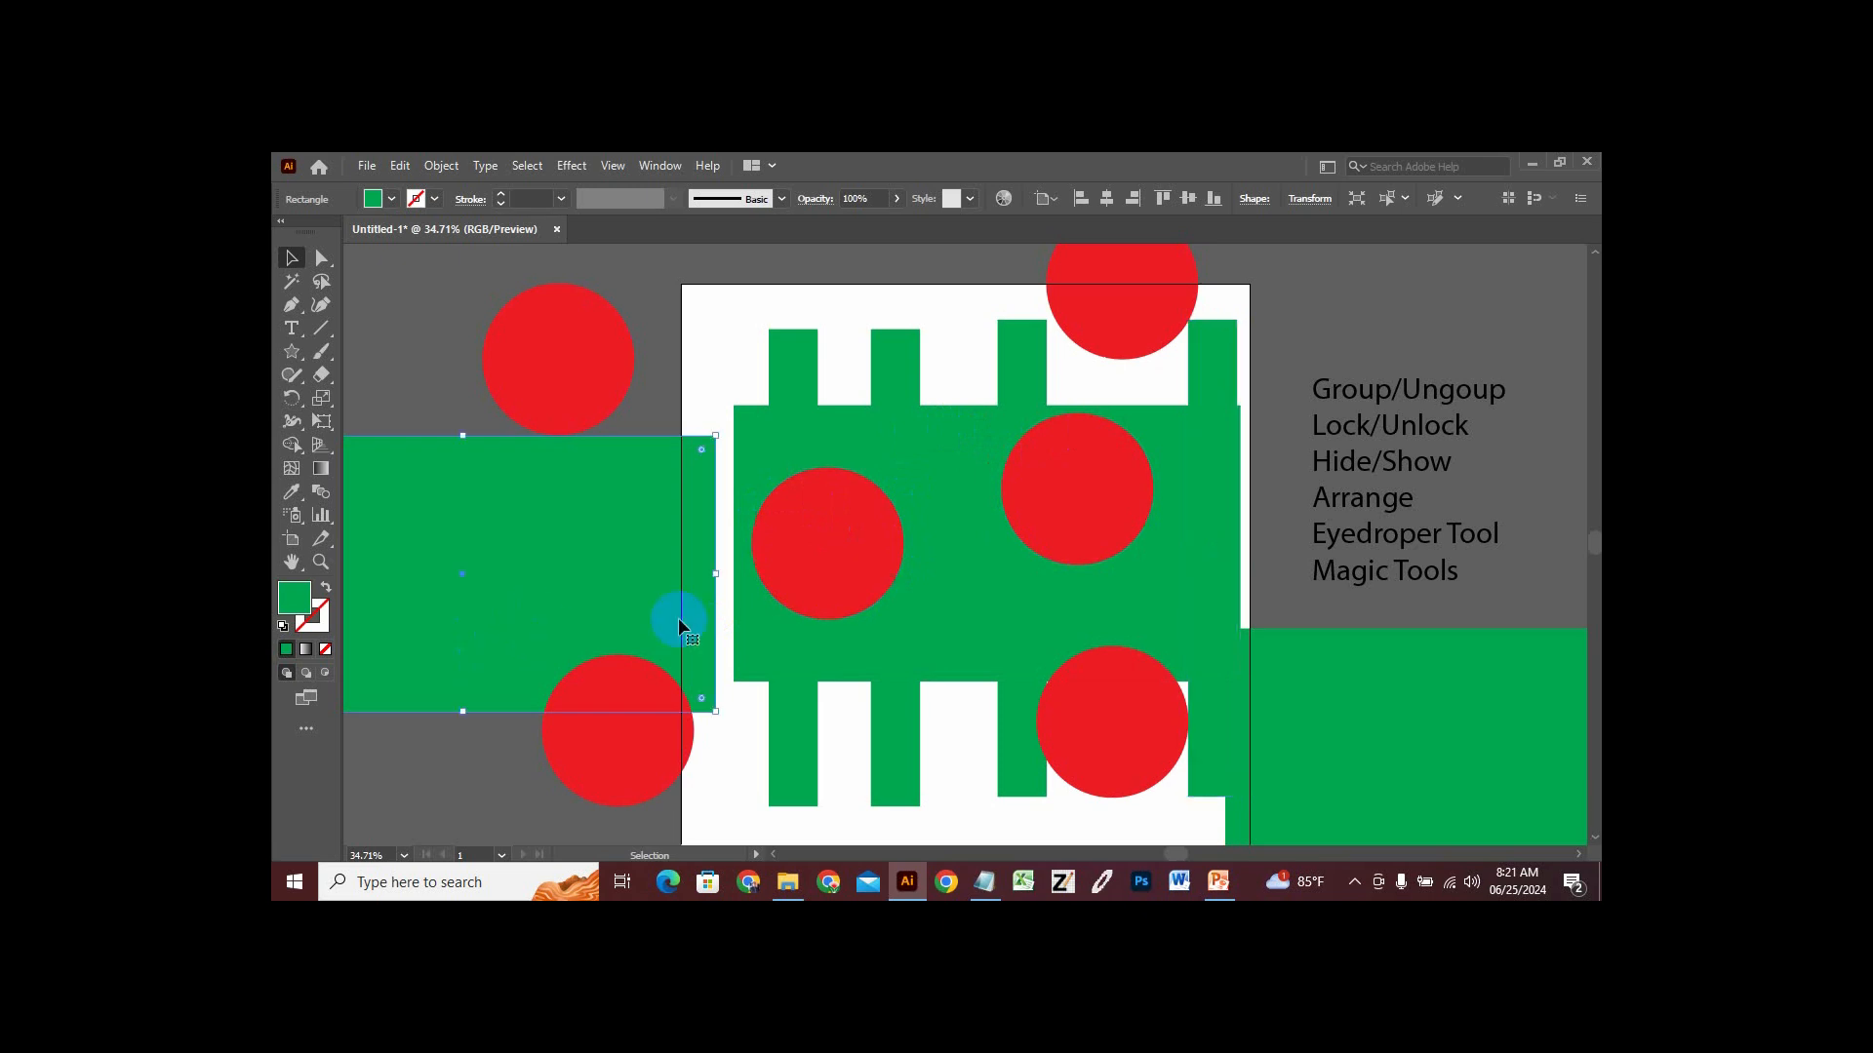
shift+click(1043, 614)
shift+click(1252, 685)
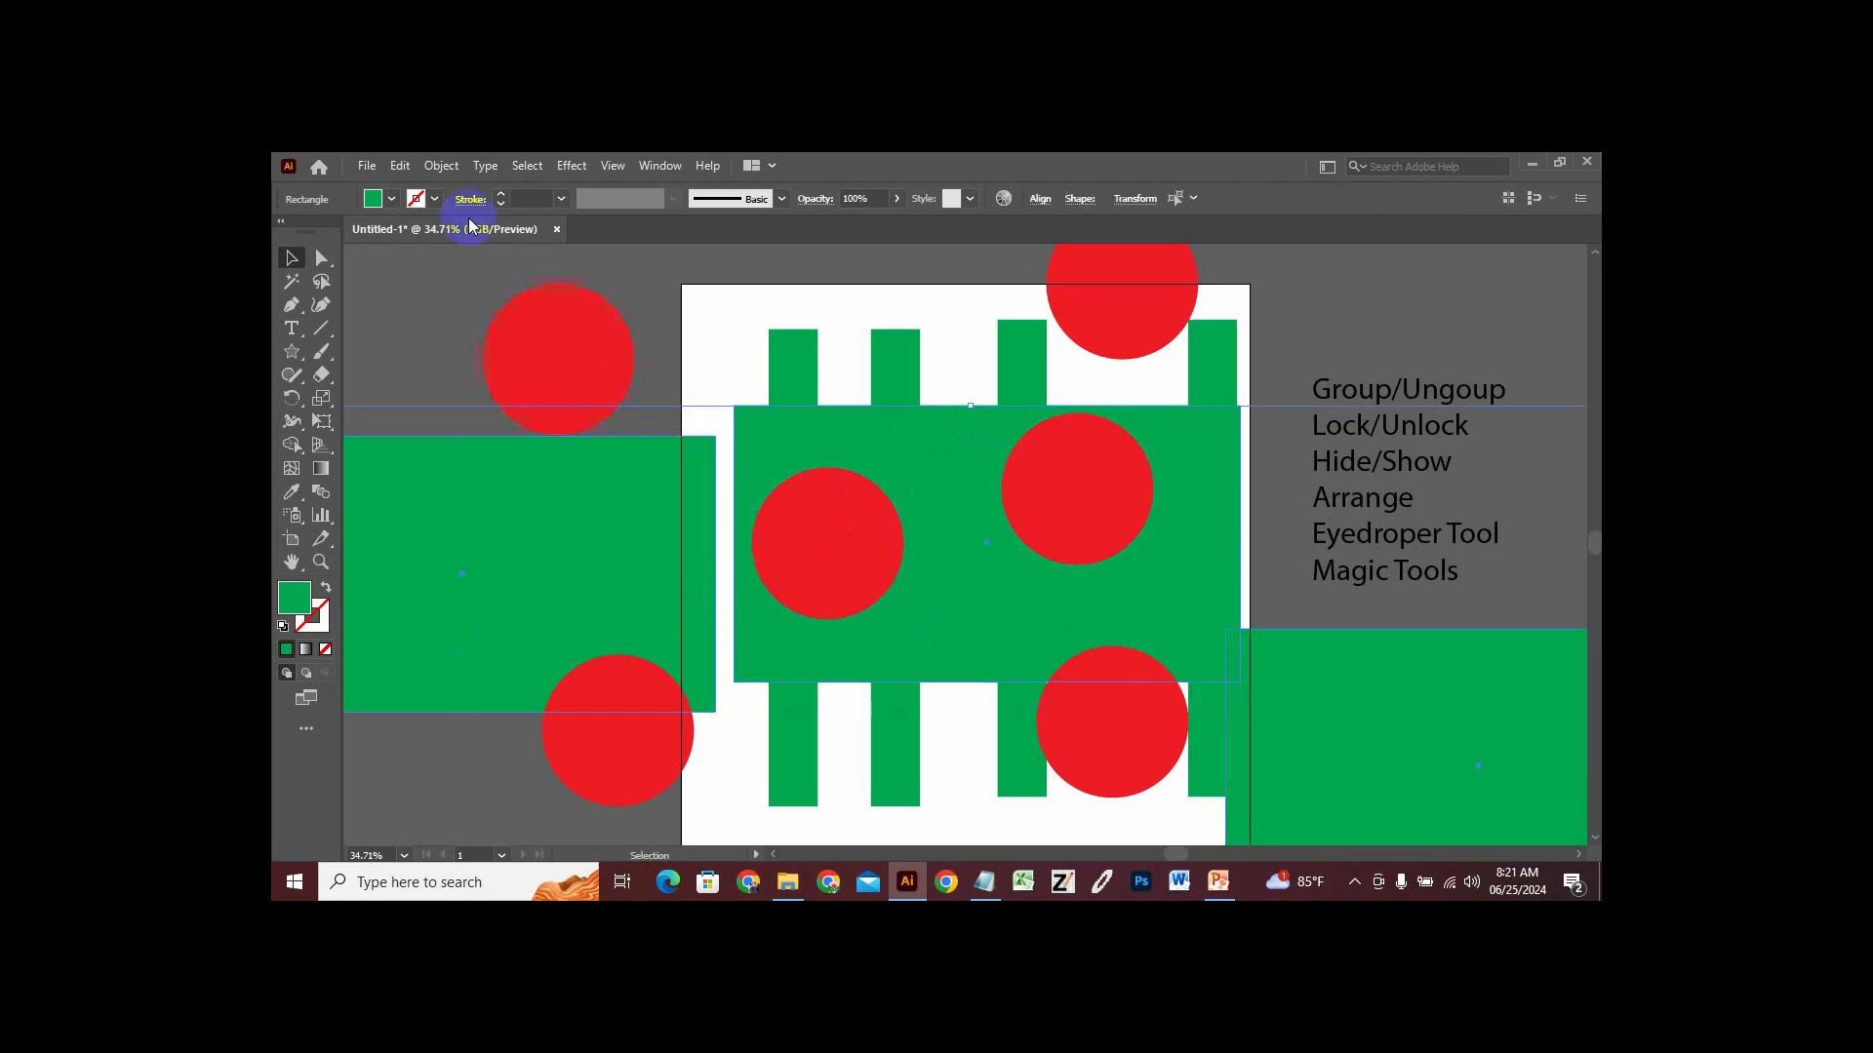
click(392, 199)
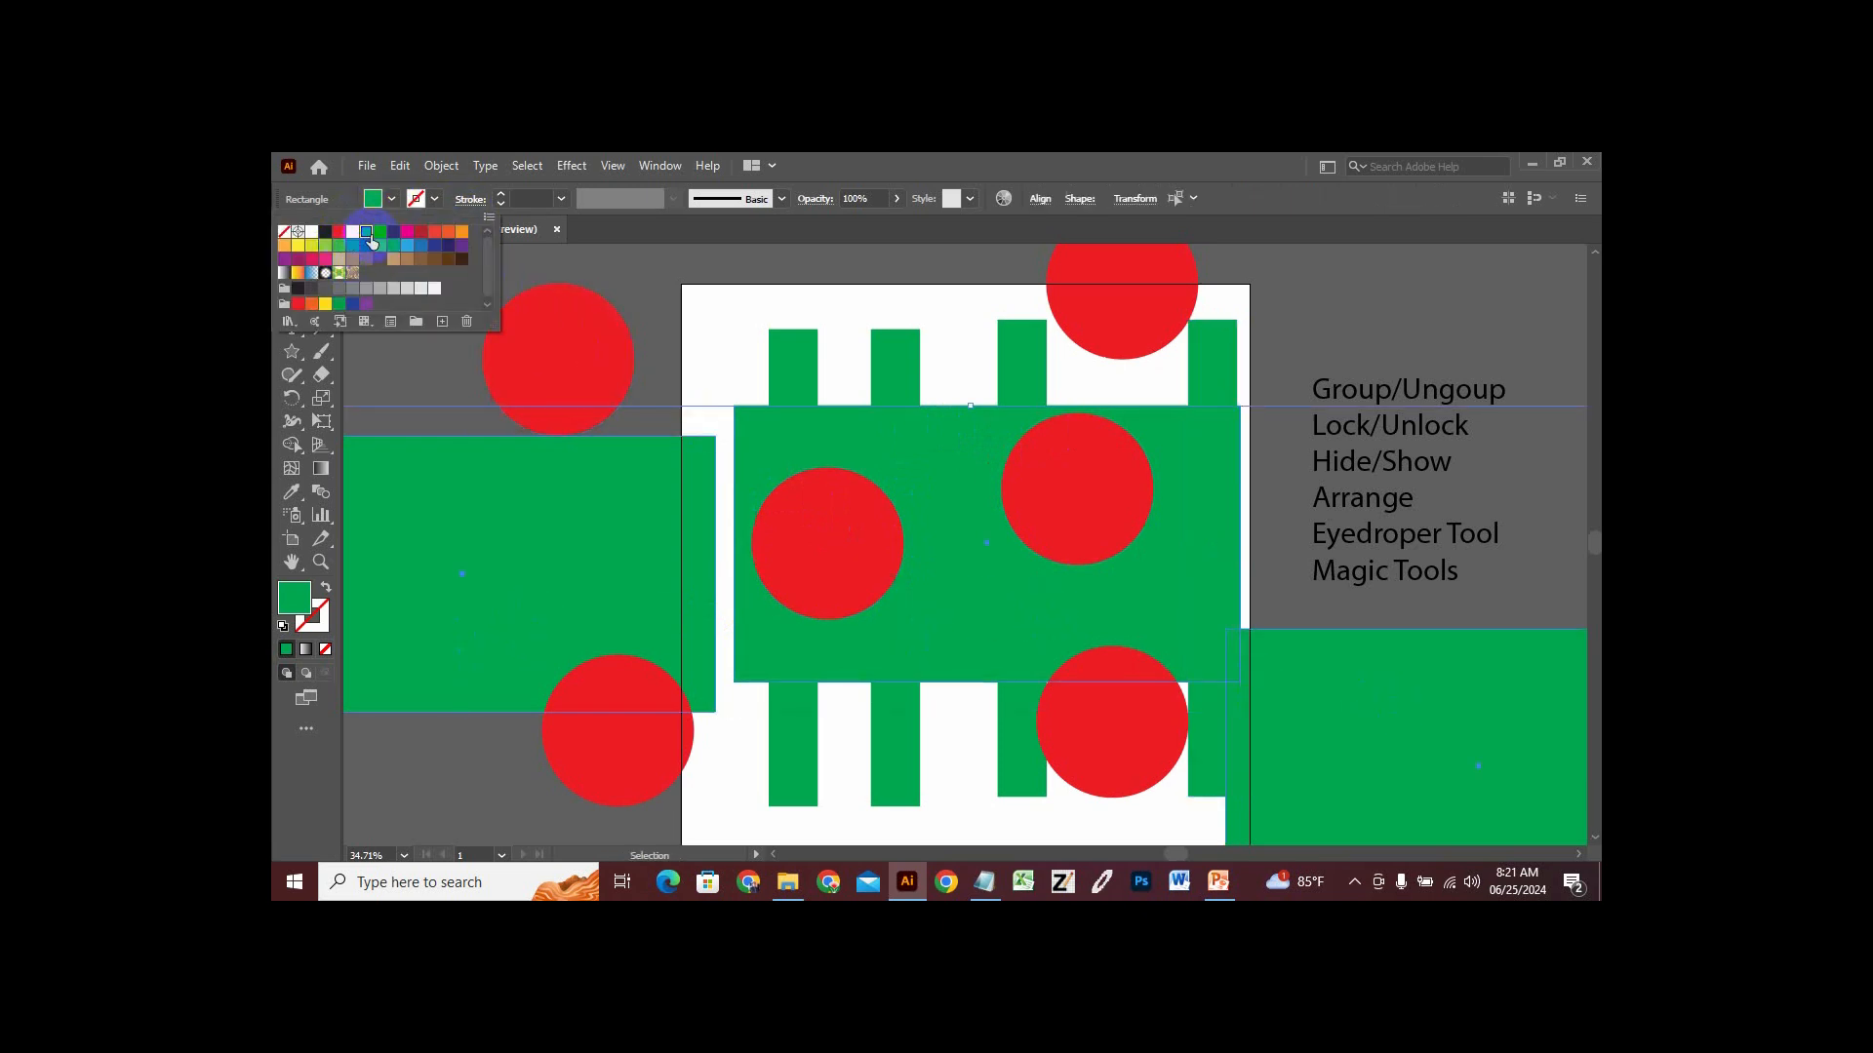
click(393, 231)
click(635, 277)
click(782, 314)
scroll(1366, 663, down, 2)
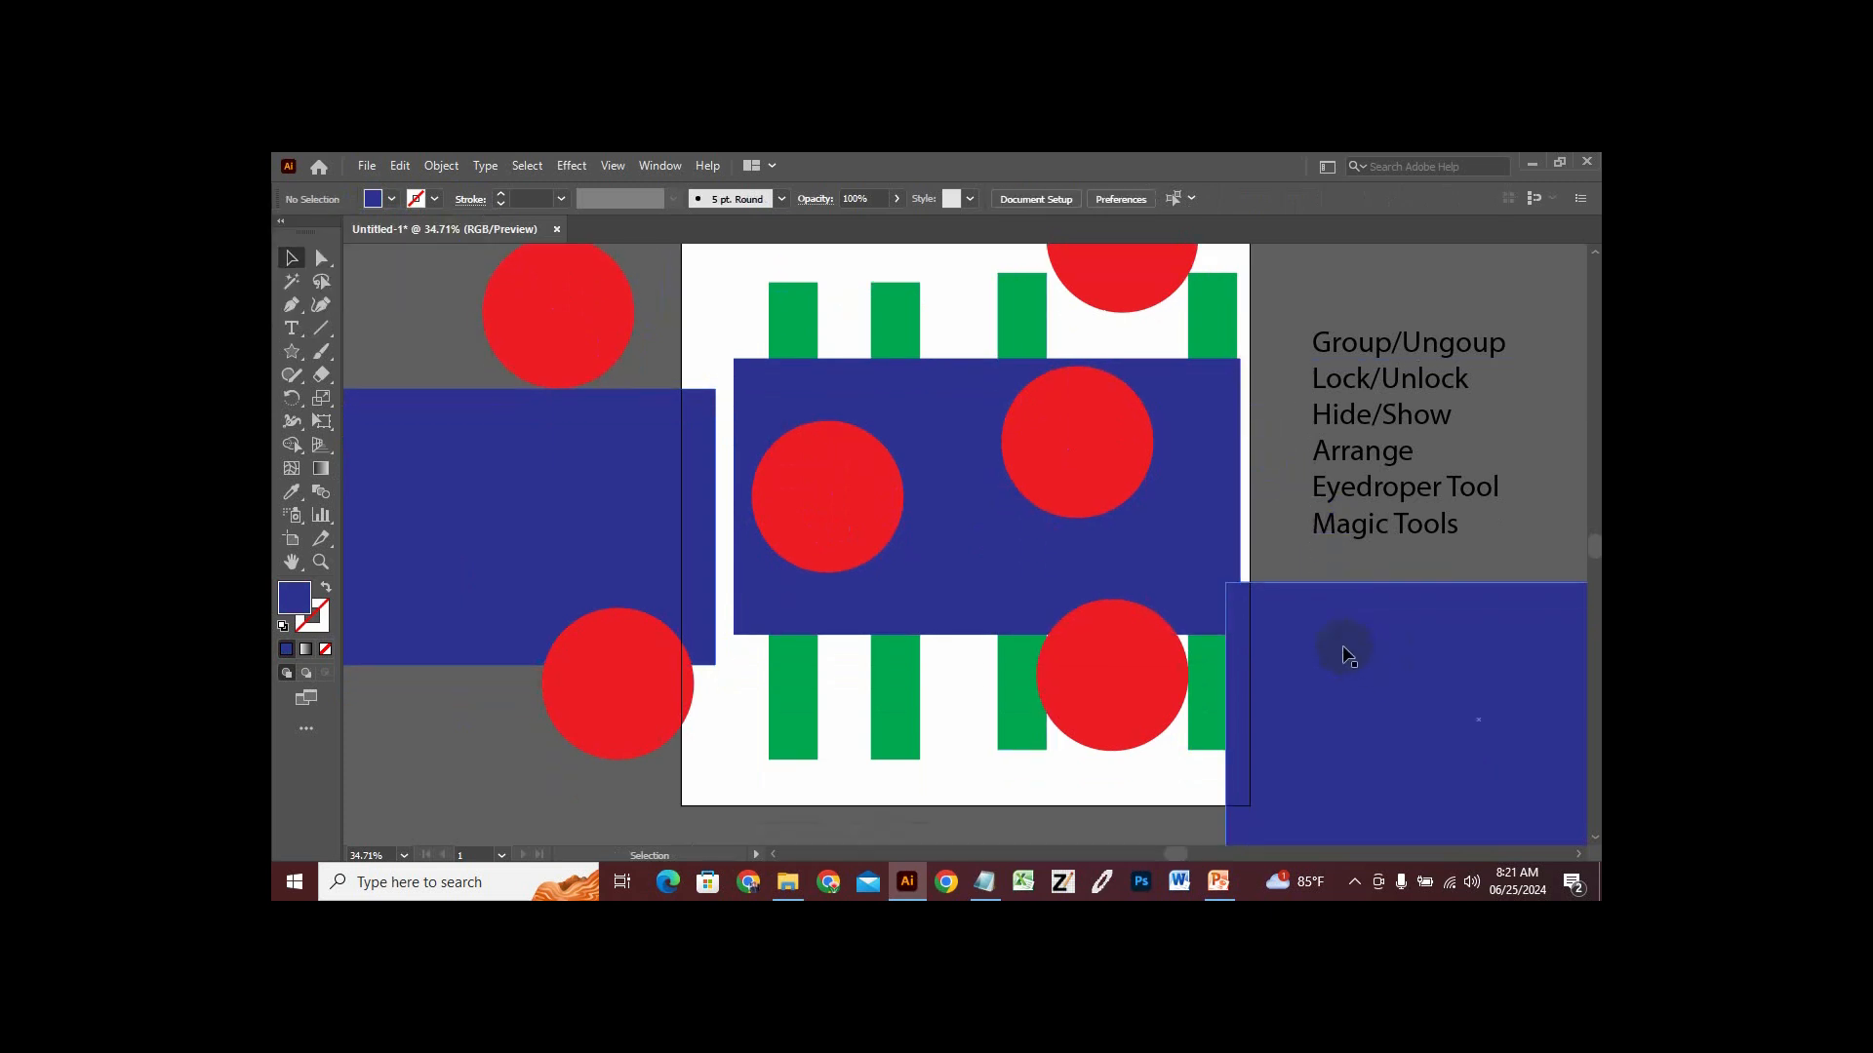
scroll(1342, 649, up, 1)
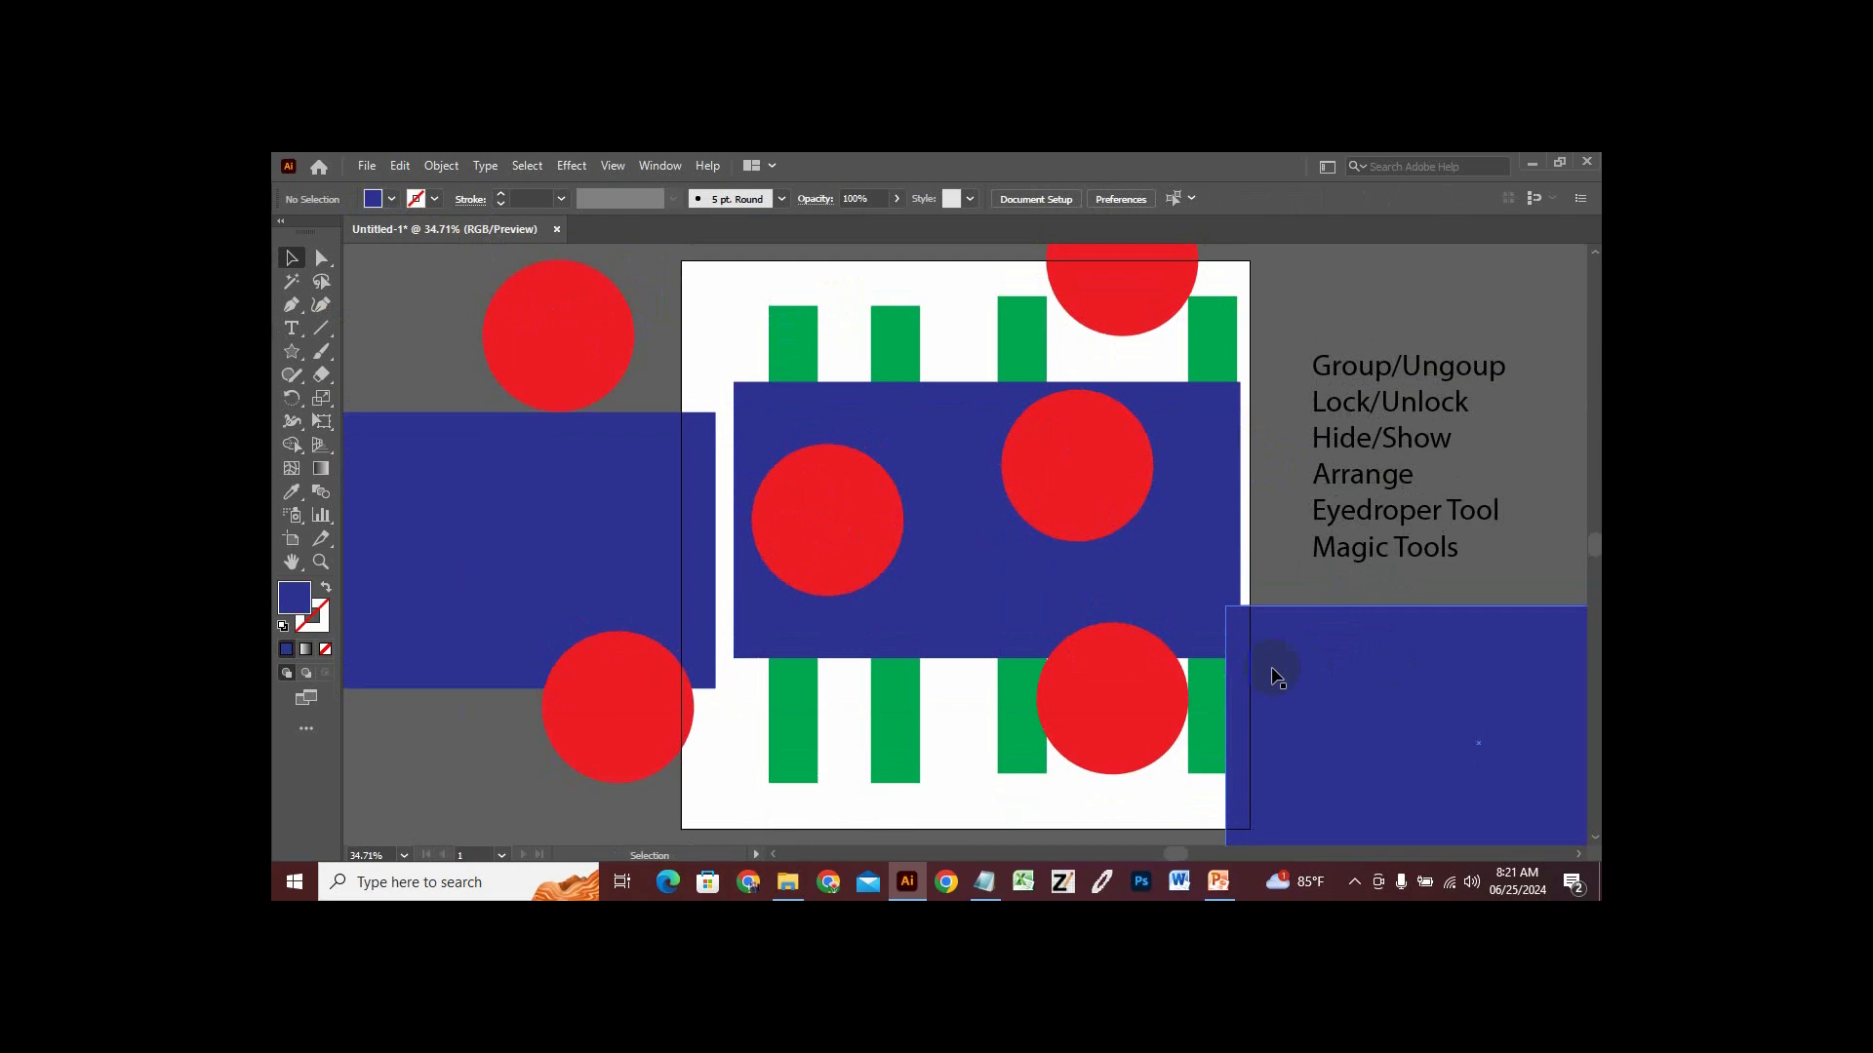
Select the red circles individually, one after another.
click(1198, 657)
click(503, 341)
click(828, 521)
click(1128, 468)
click(1093, 710)
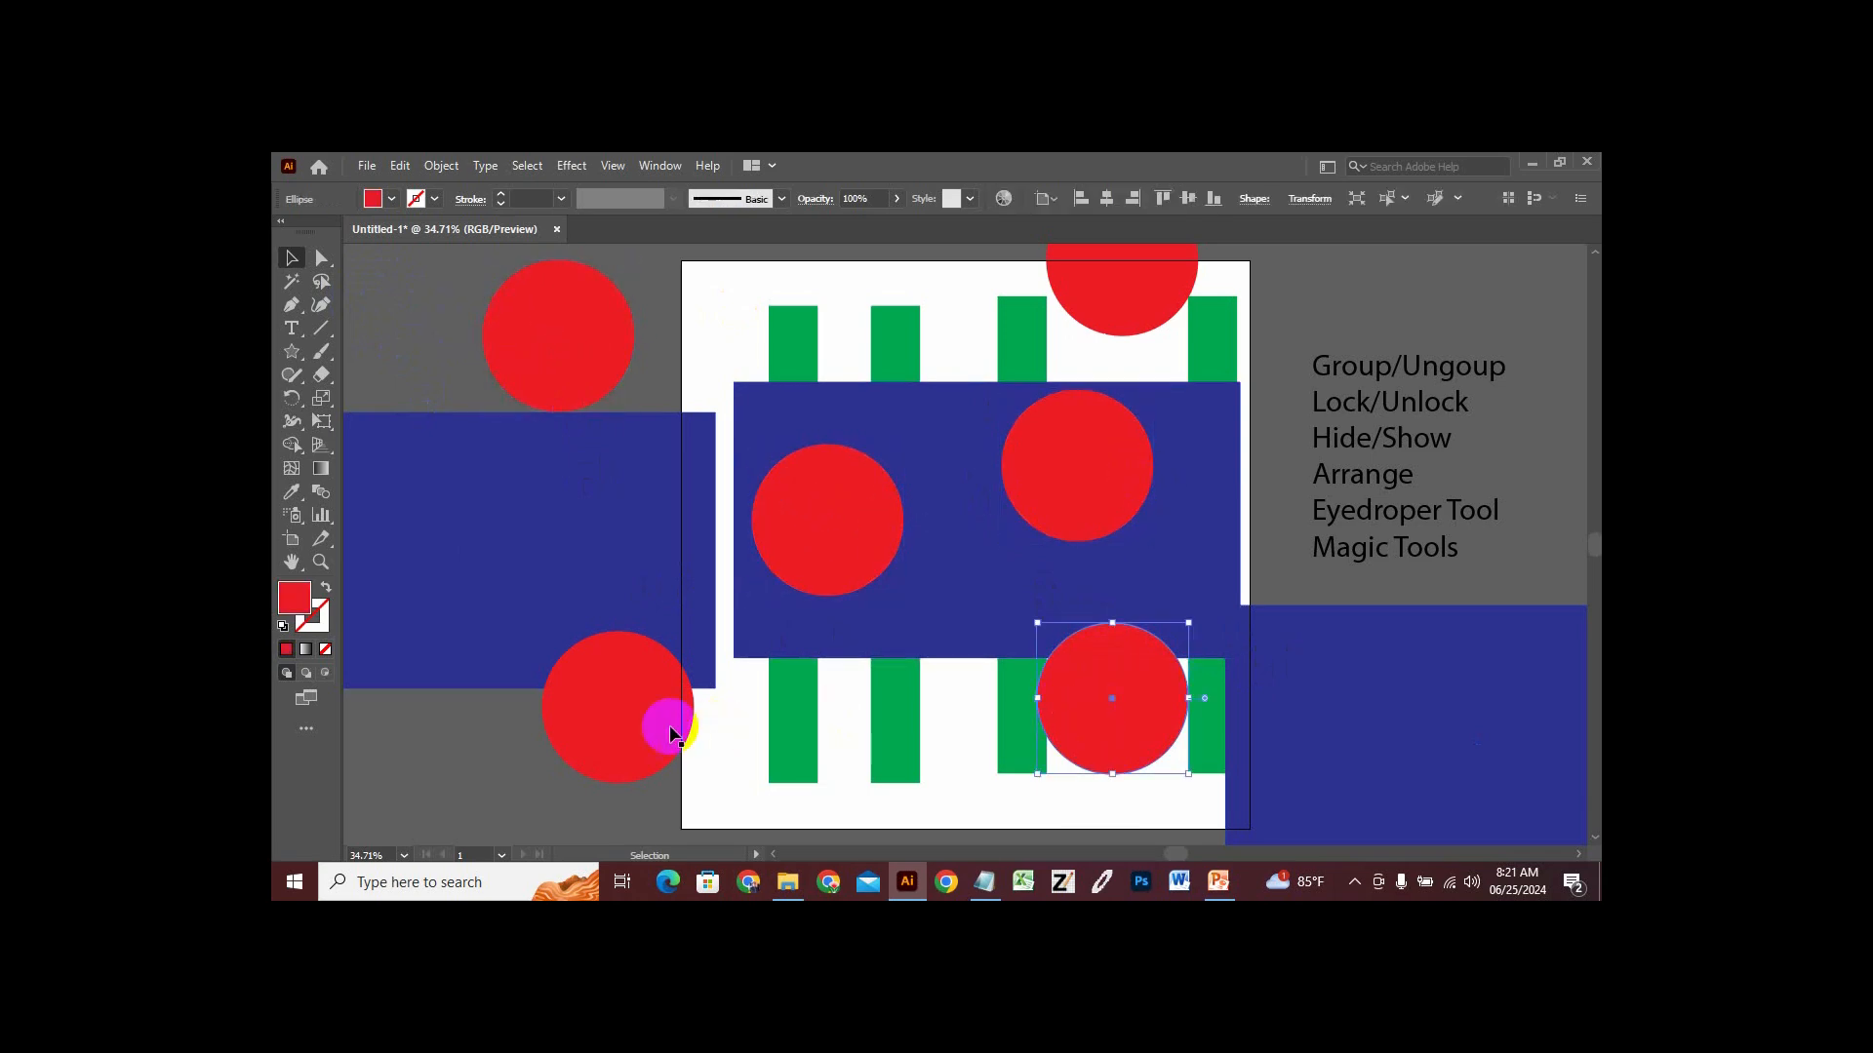
click(644, 718)
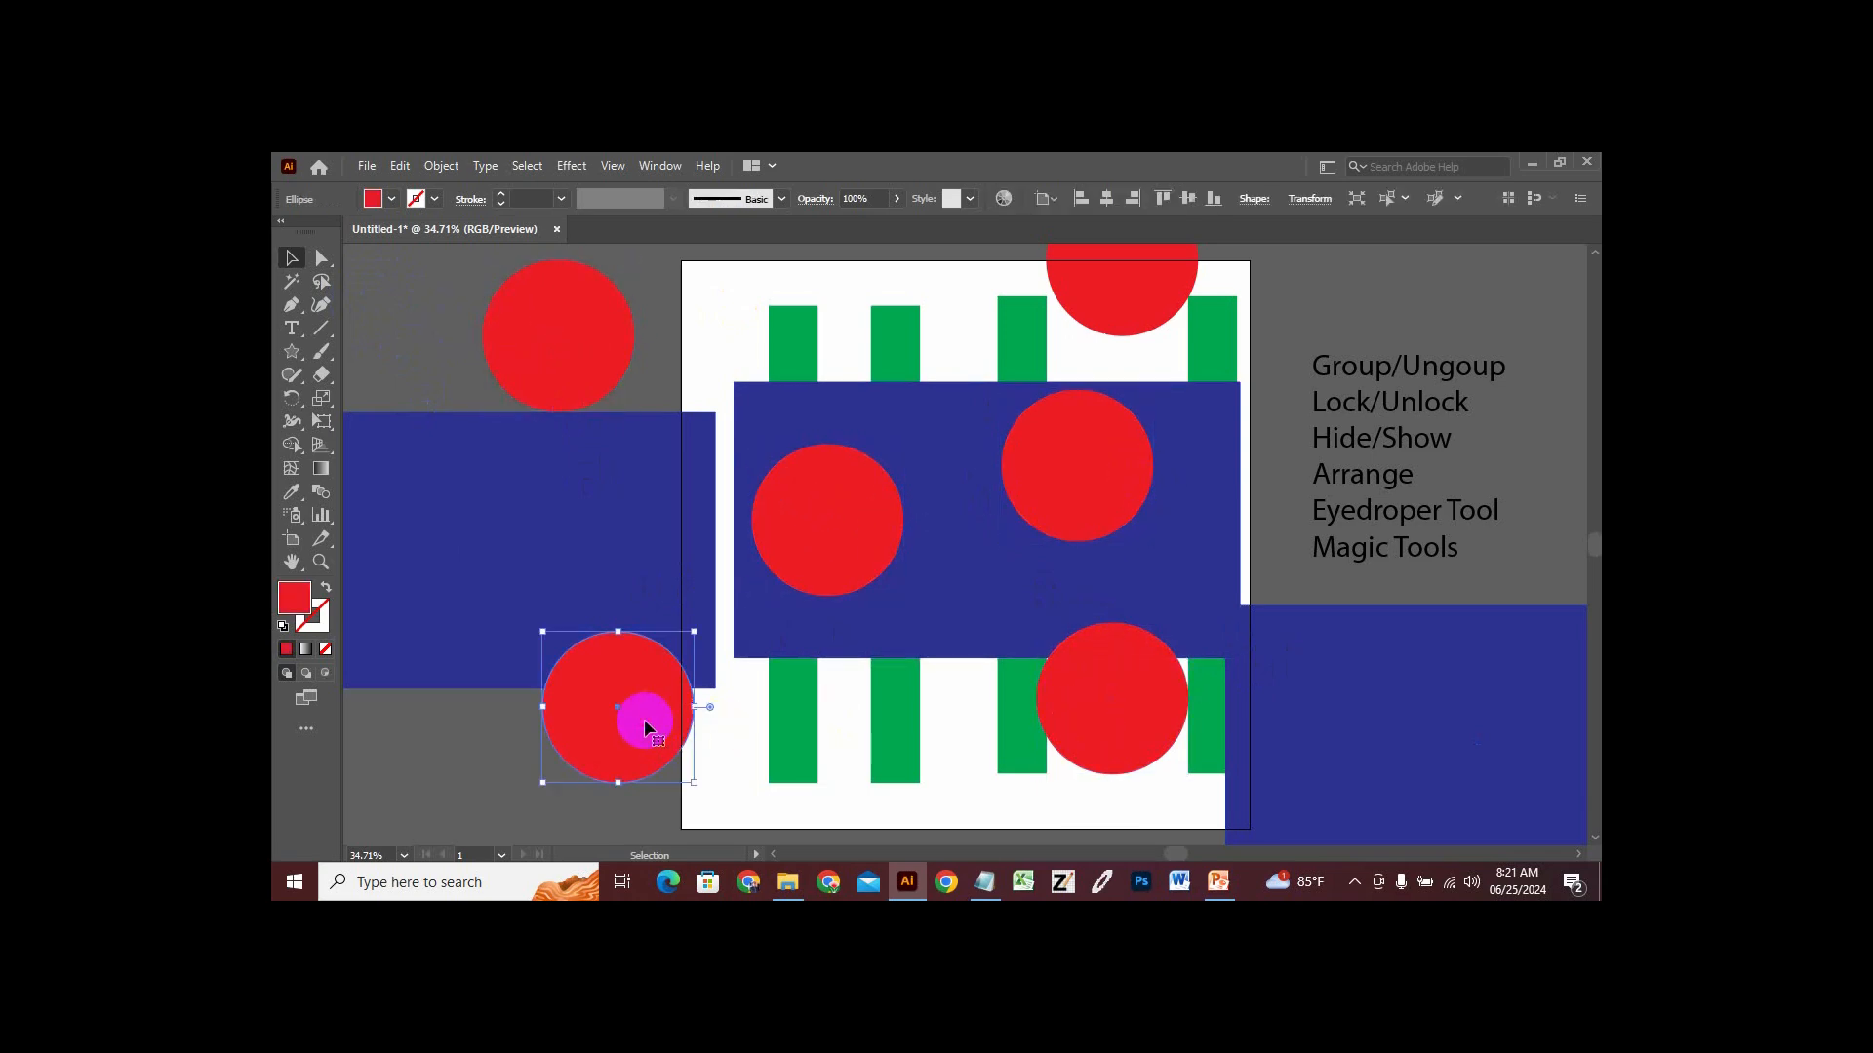
Select all the red circles at once with the Magic Wand tool.
click(291, 288)
click(583, 330)
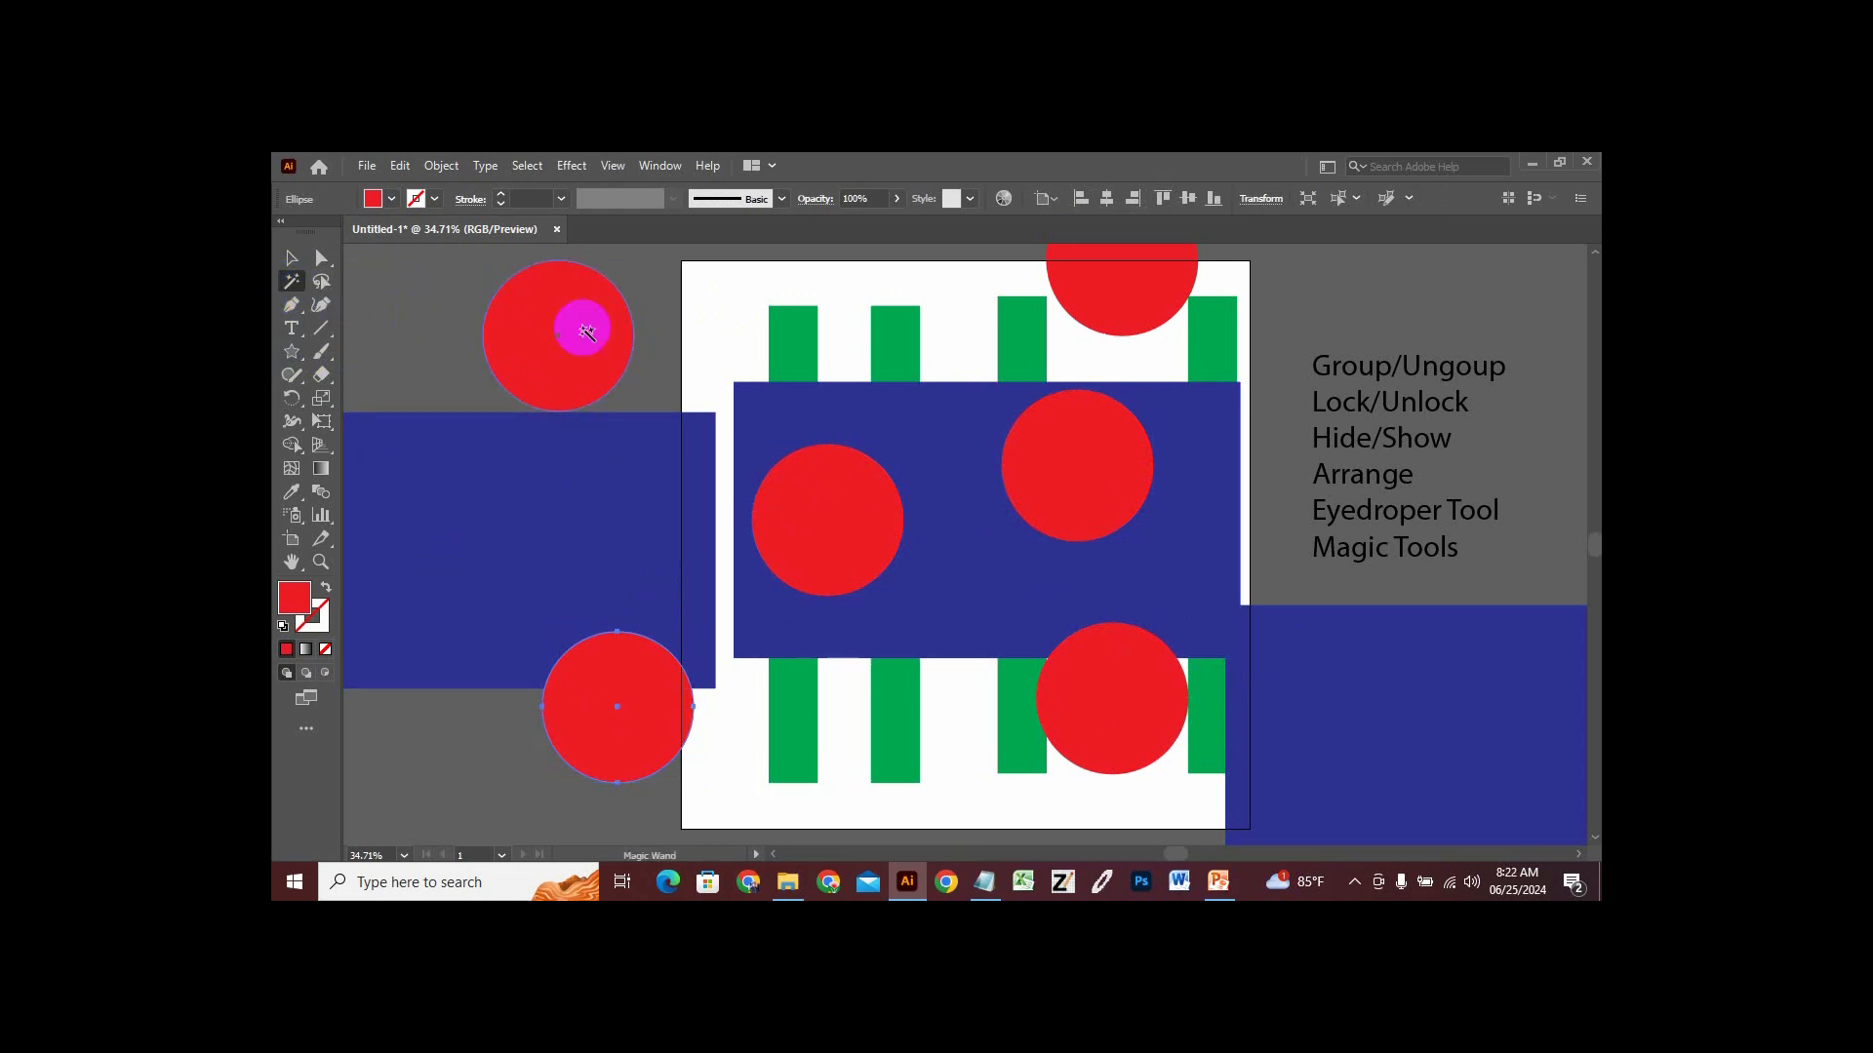
click(583, 329)
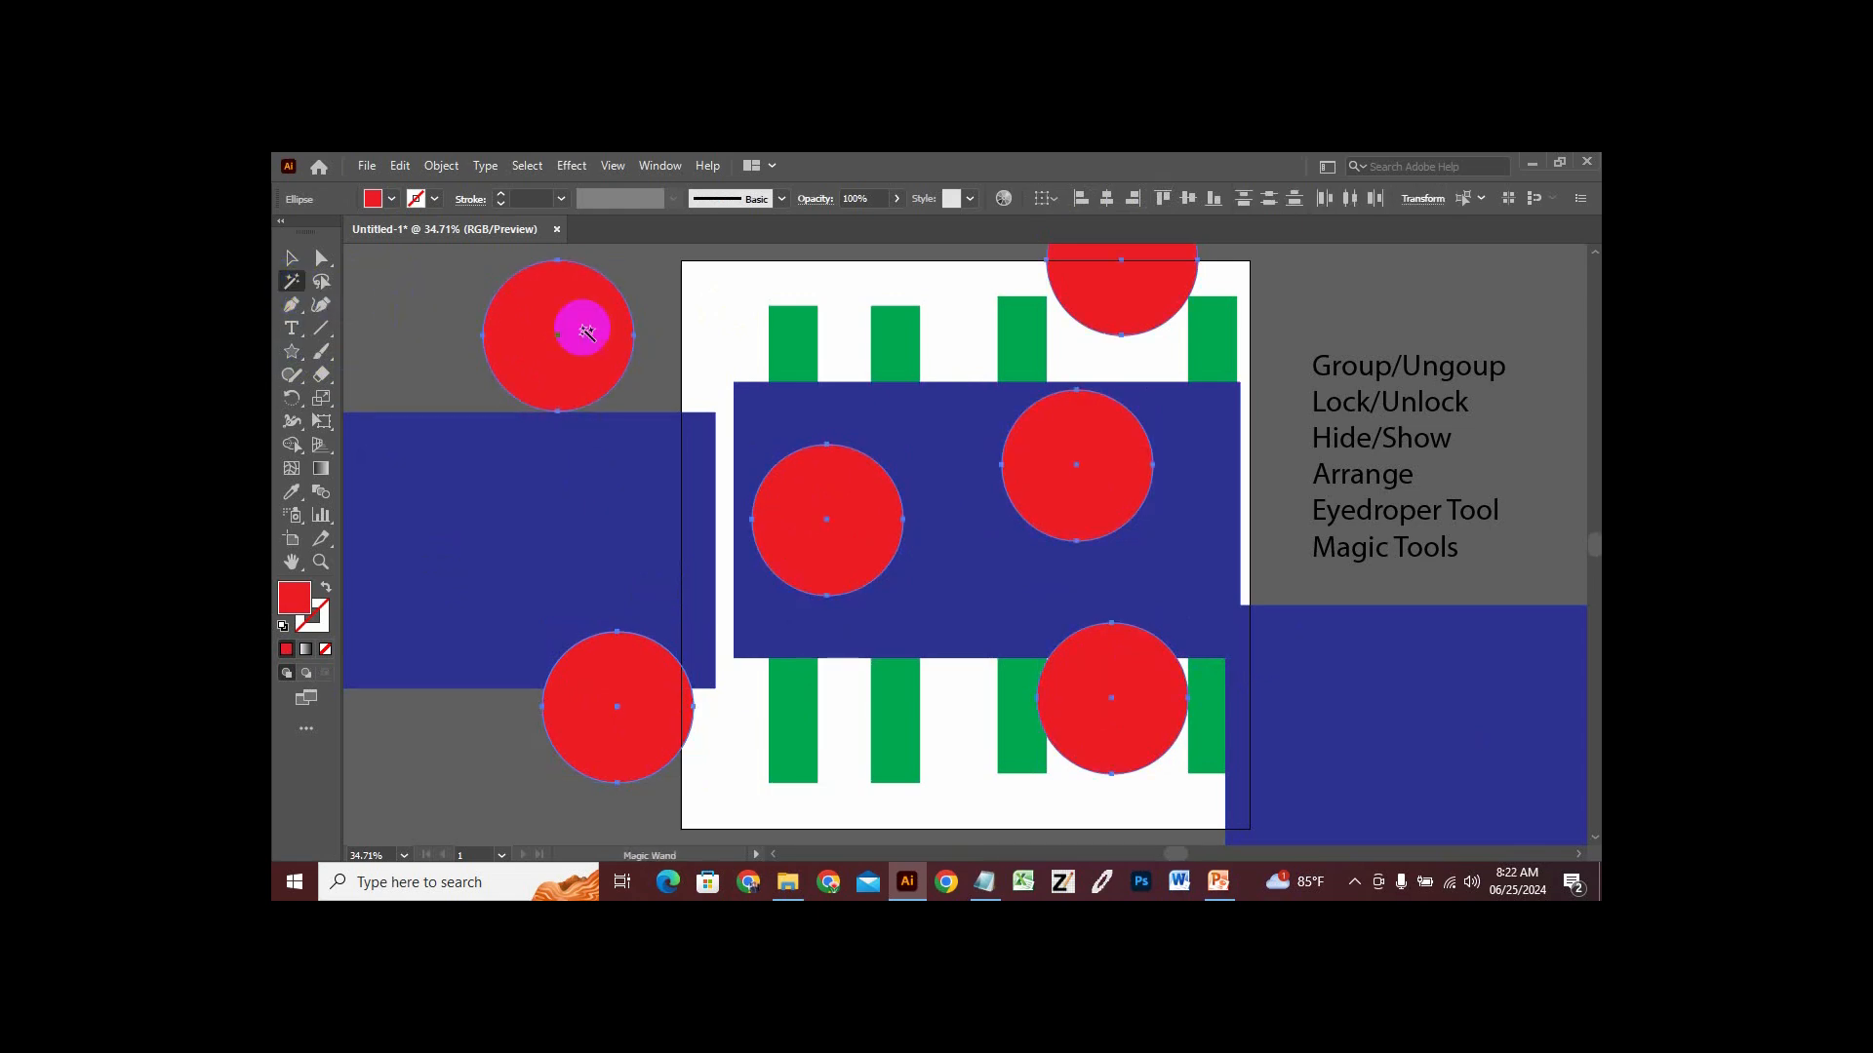
click(824, 540)
shift+click(1158, 395)
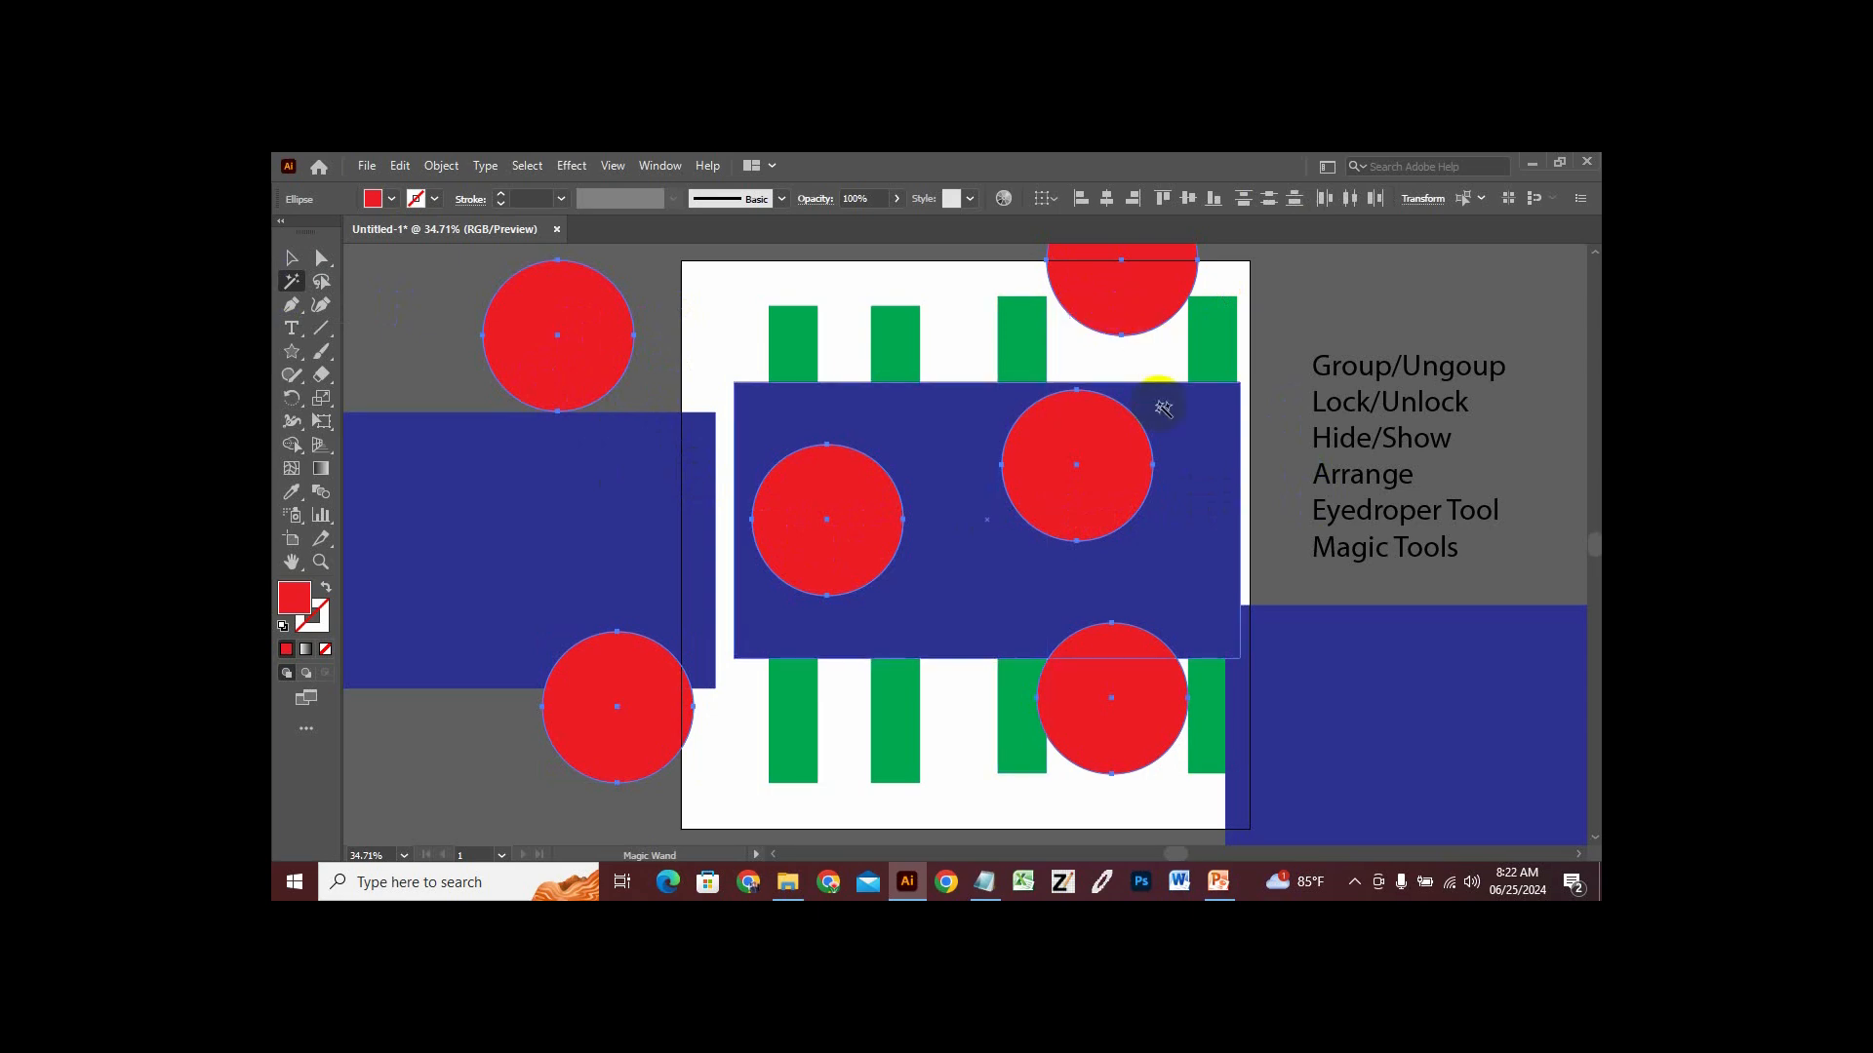
Select all the green strips with the Magic Wand tool, followed by all the dark blue rectangles.
click(902, 331)
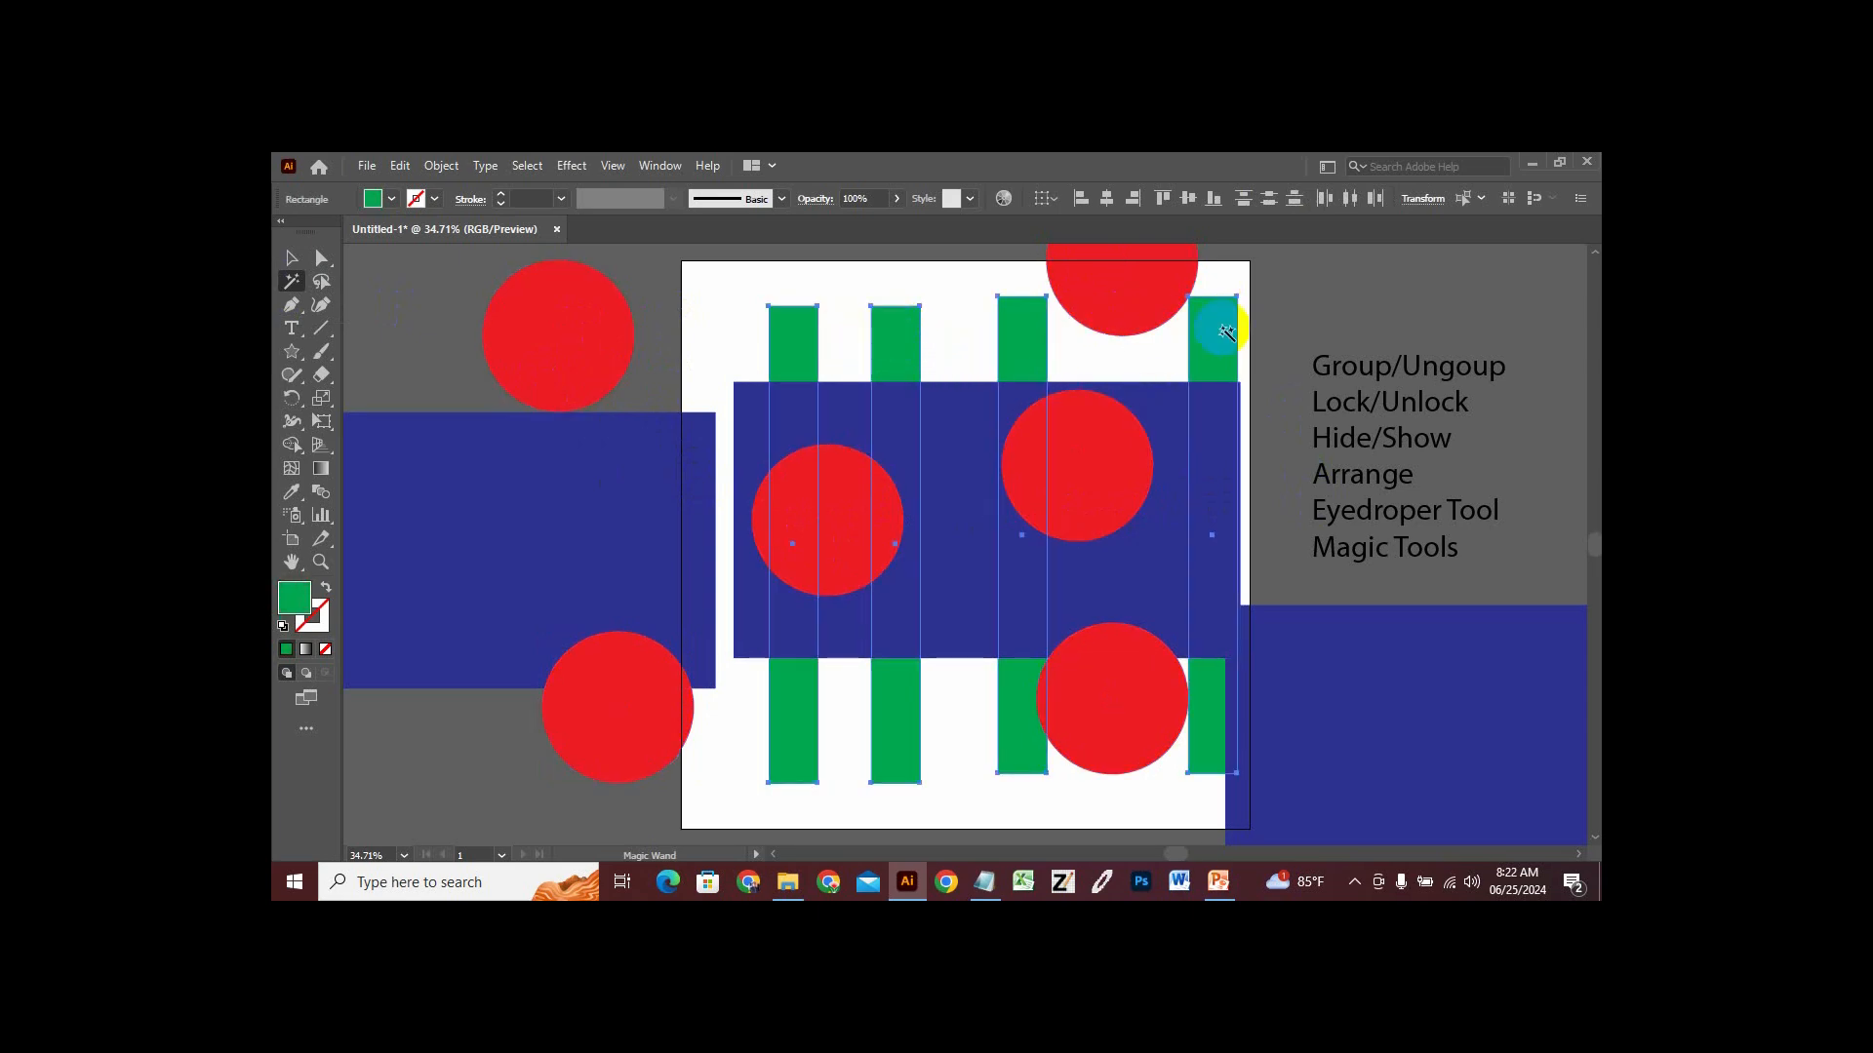
shift+click(1391, 689)
click(1389, 687)
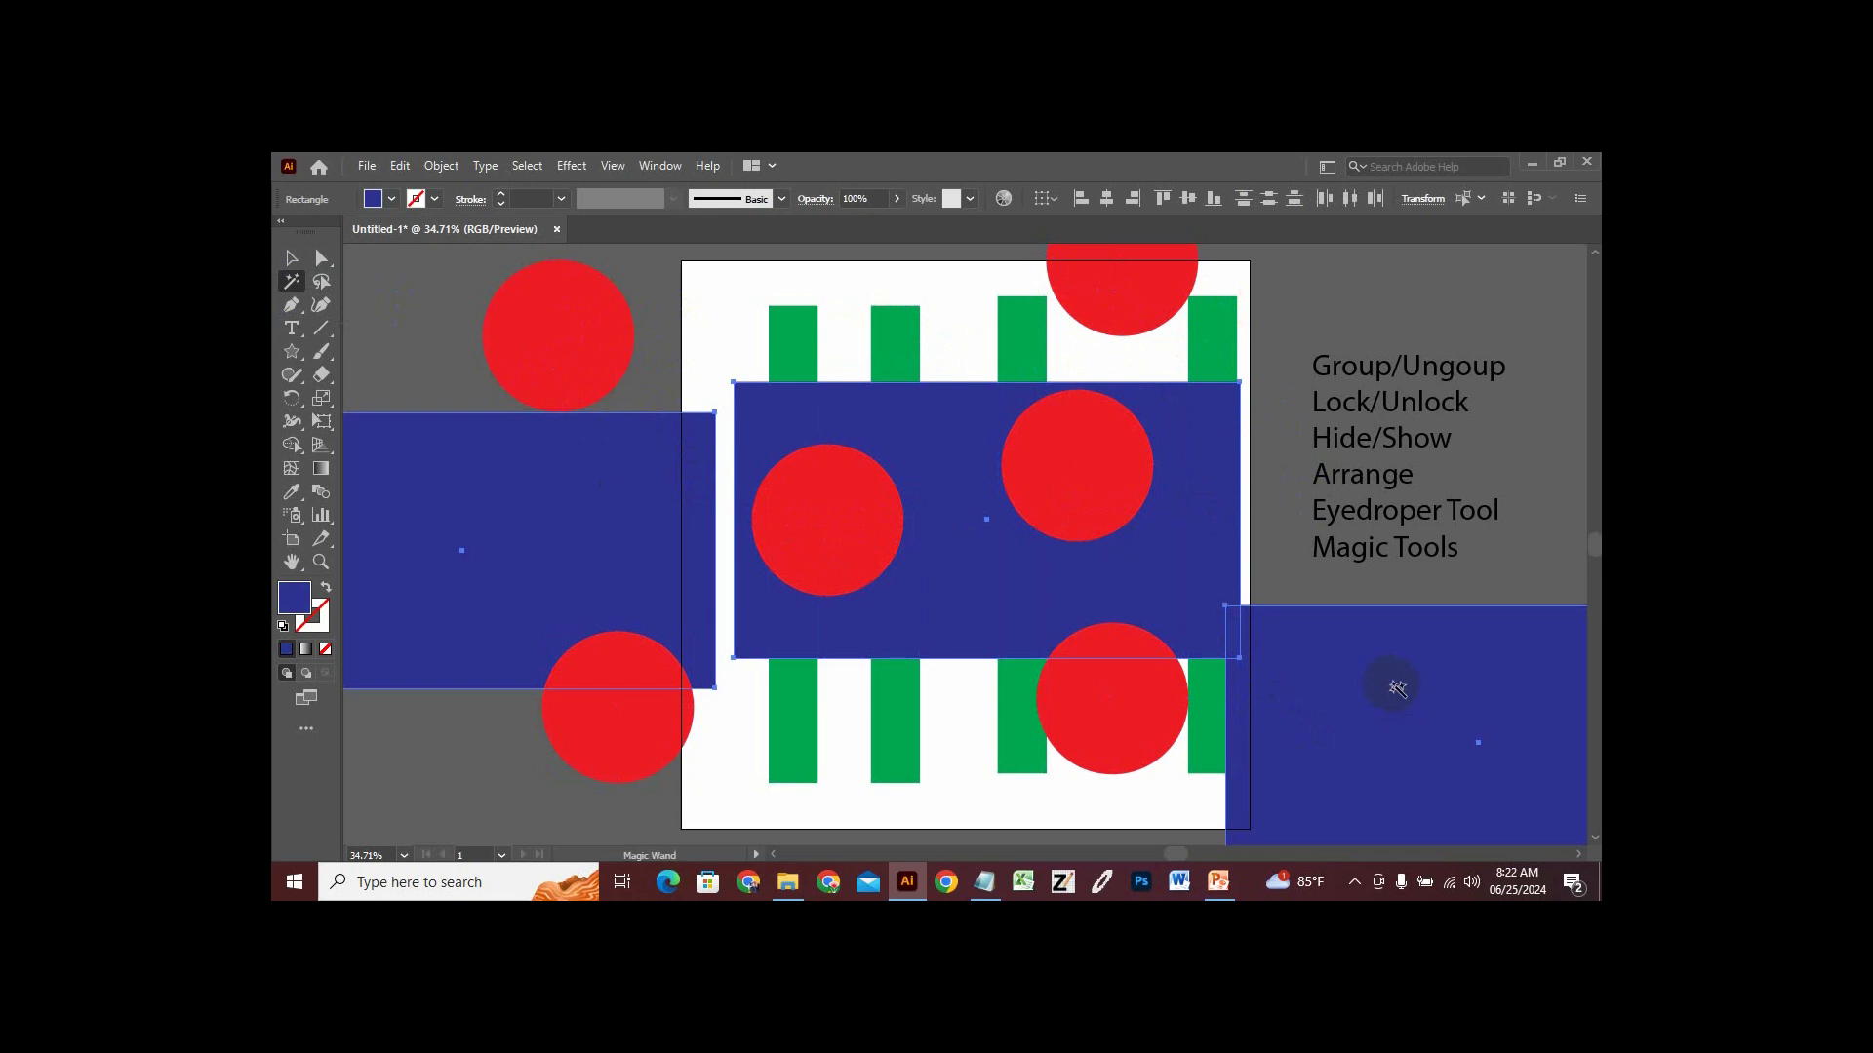
Select all the red circles with the Magic Wand, try several fill swatches, and settle on light blue.
click(587, 329)
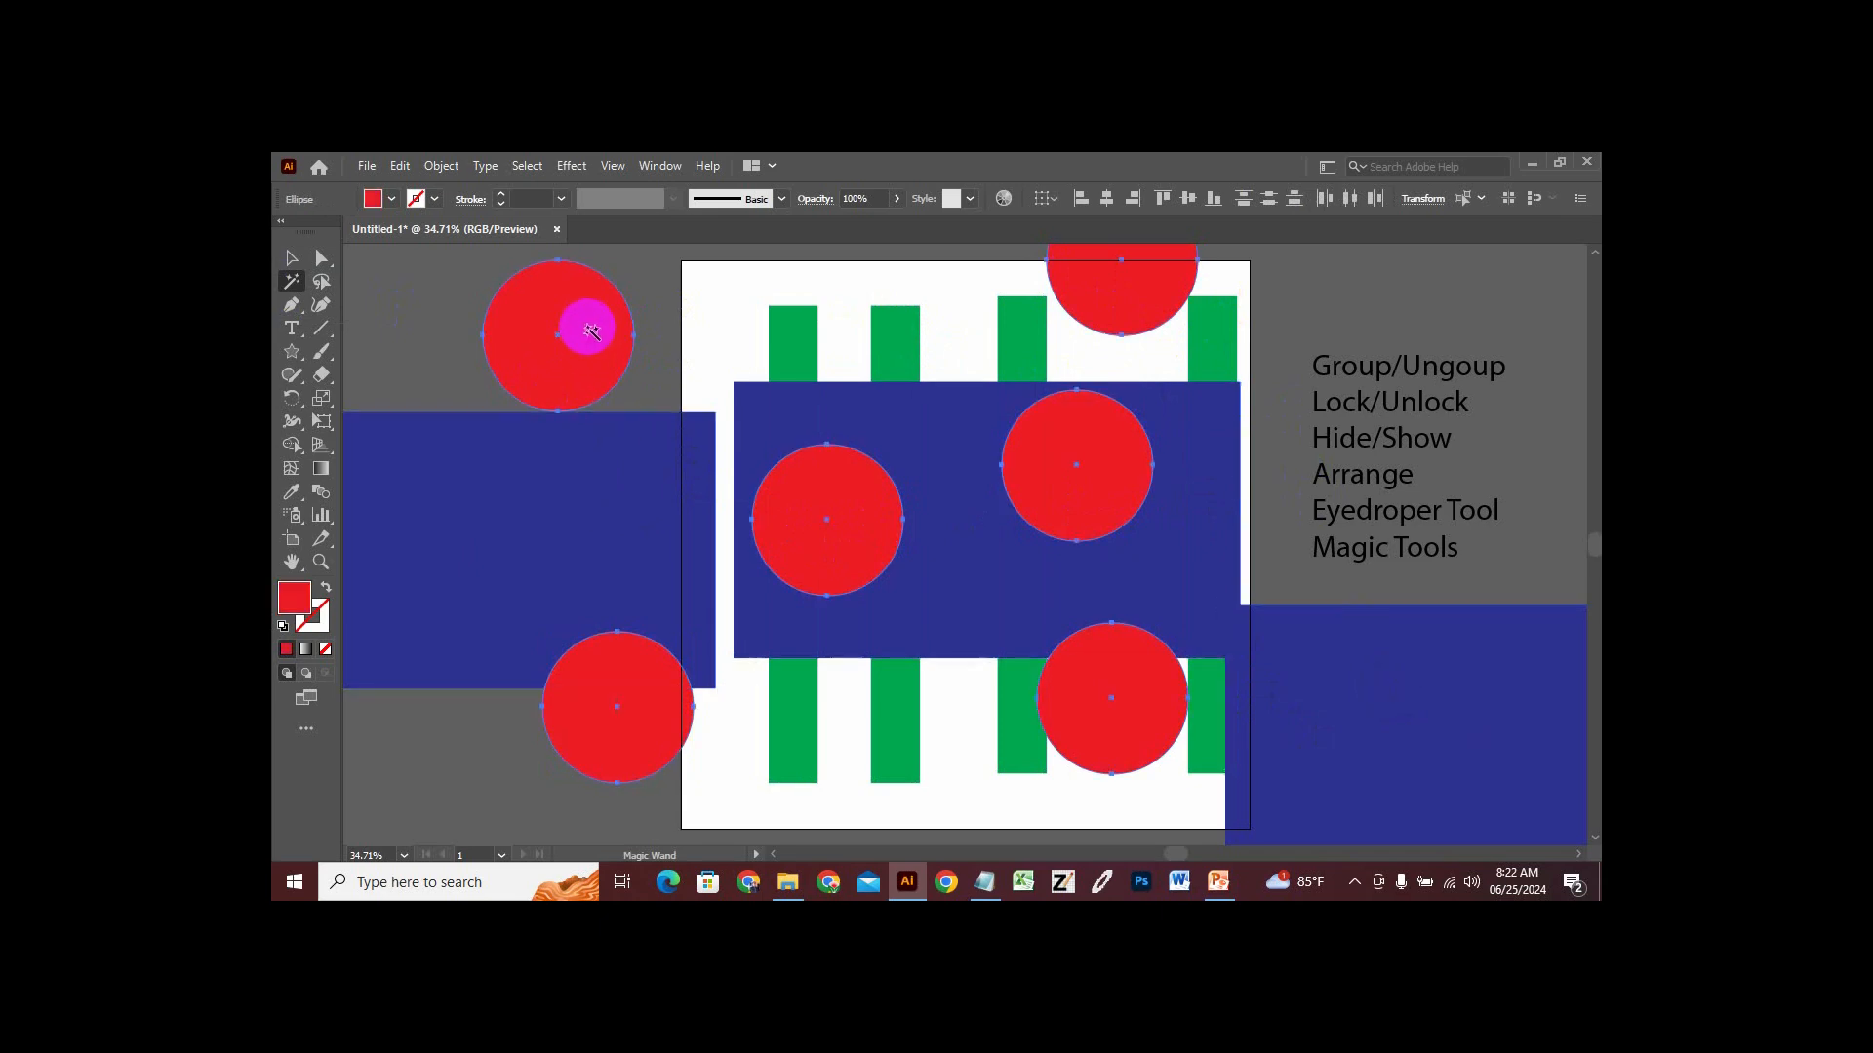
click(391, 200)
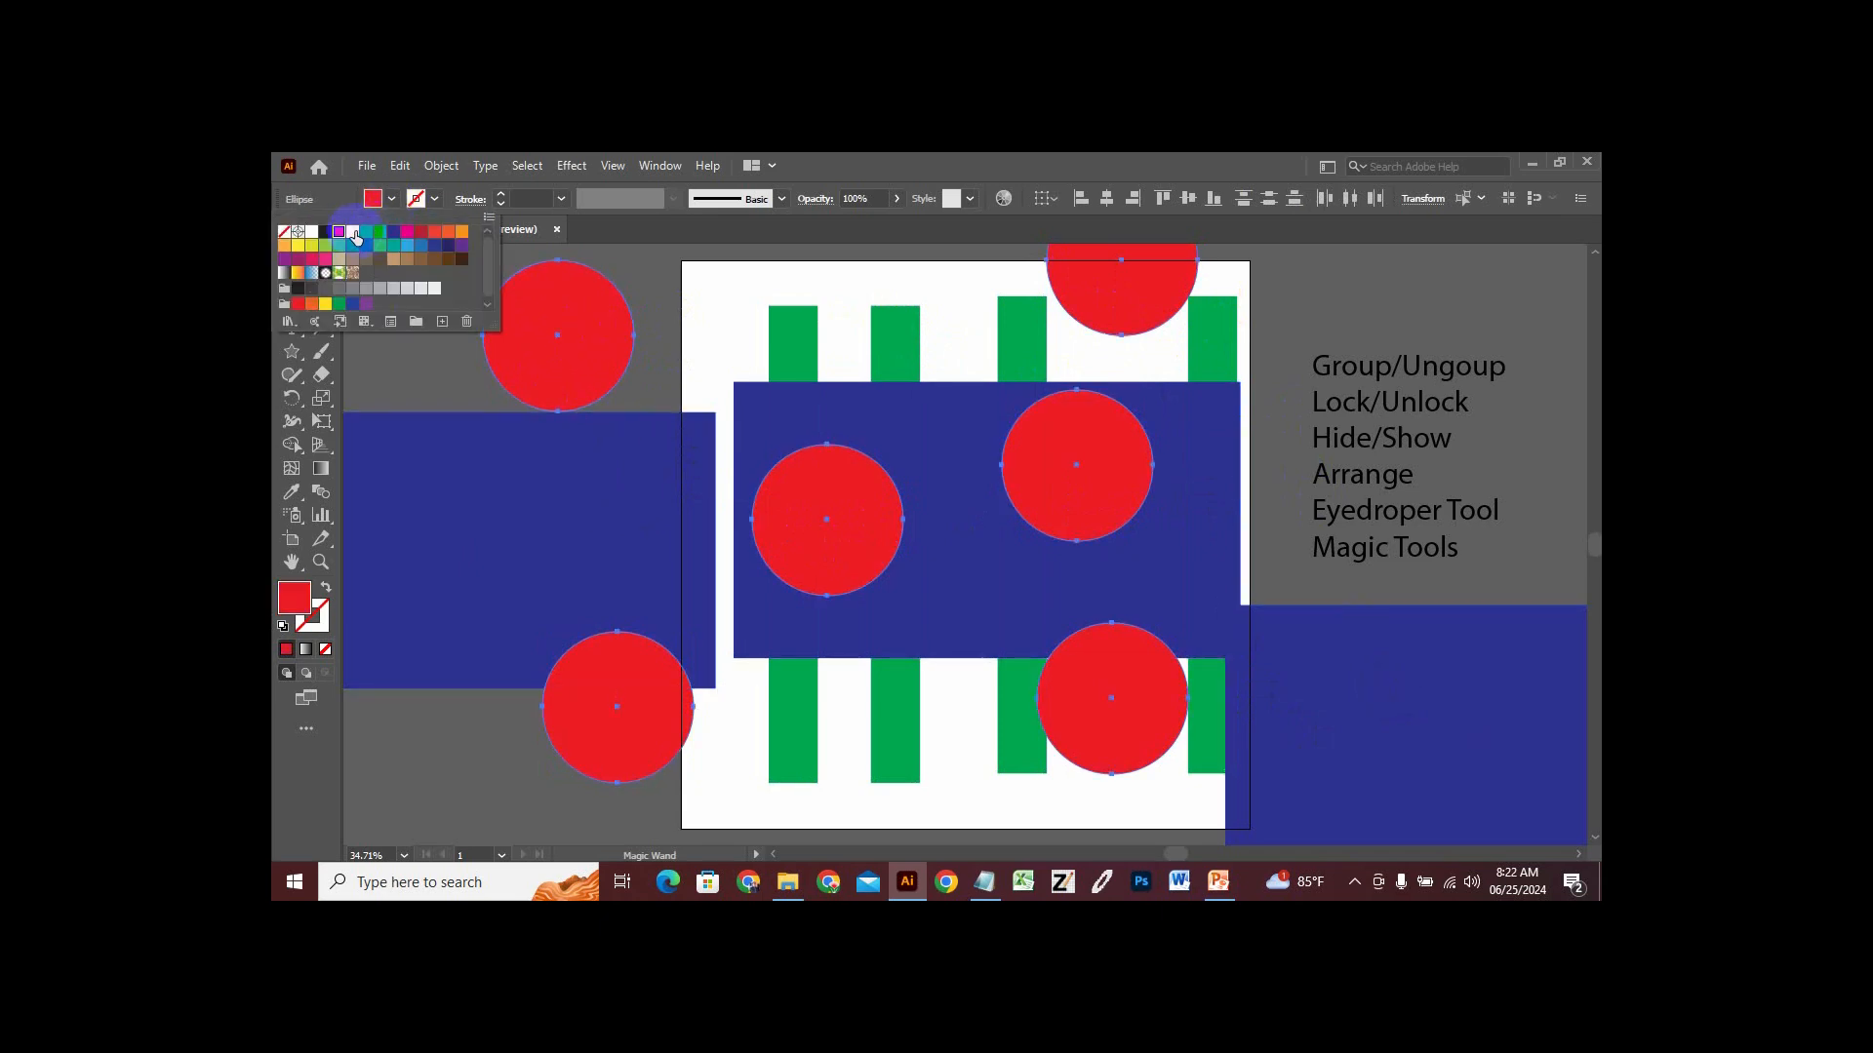
click(352, 231)
click(381, 232)
click(421, 233)
click(434, 232)
click(448, 232)
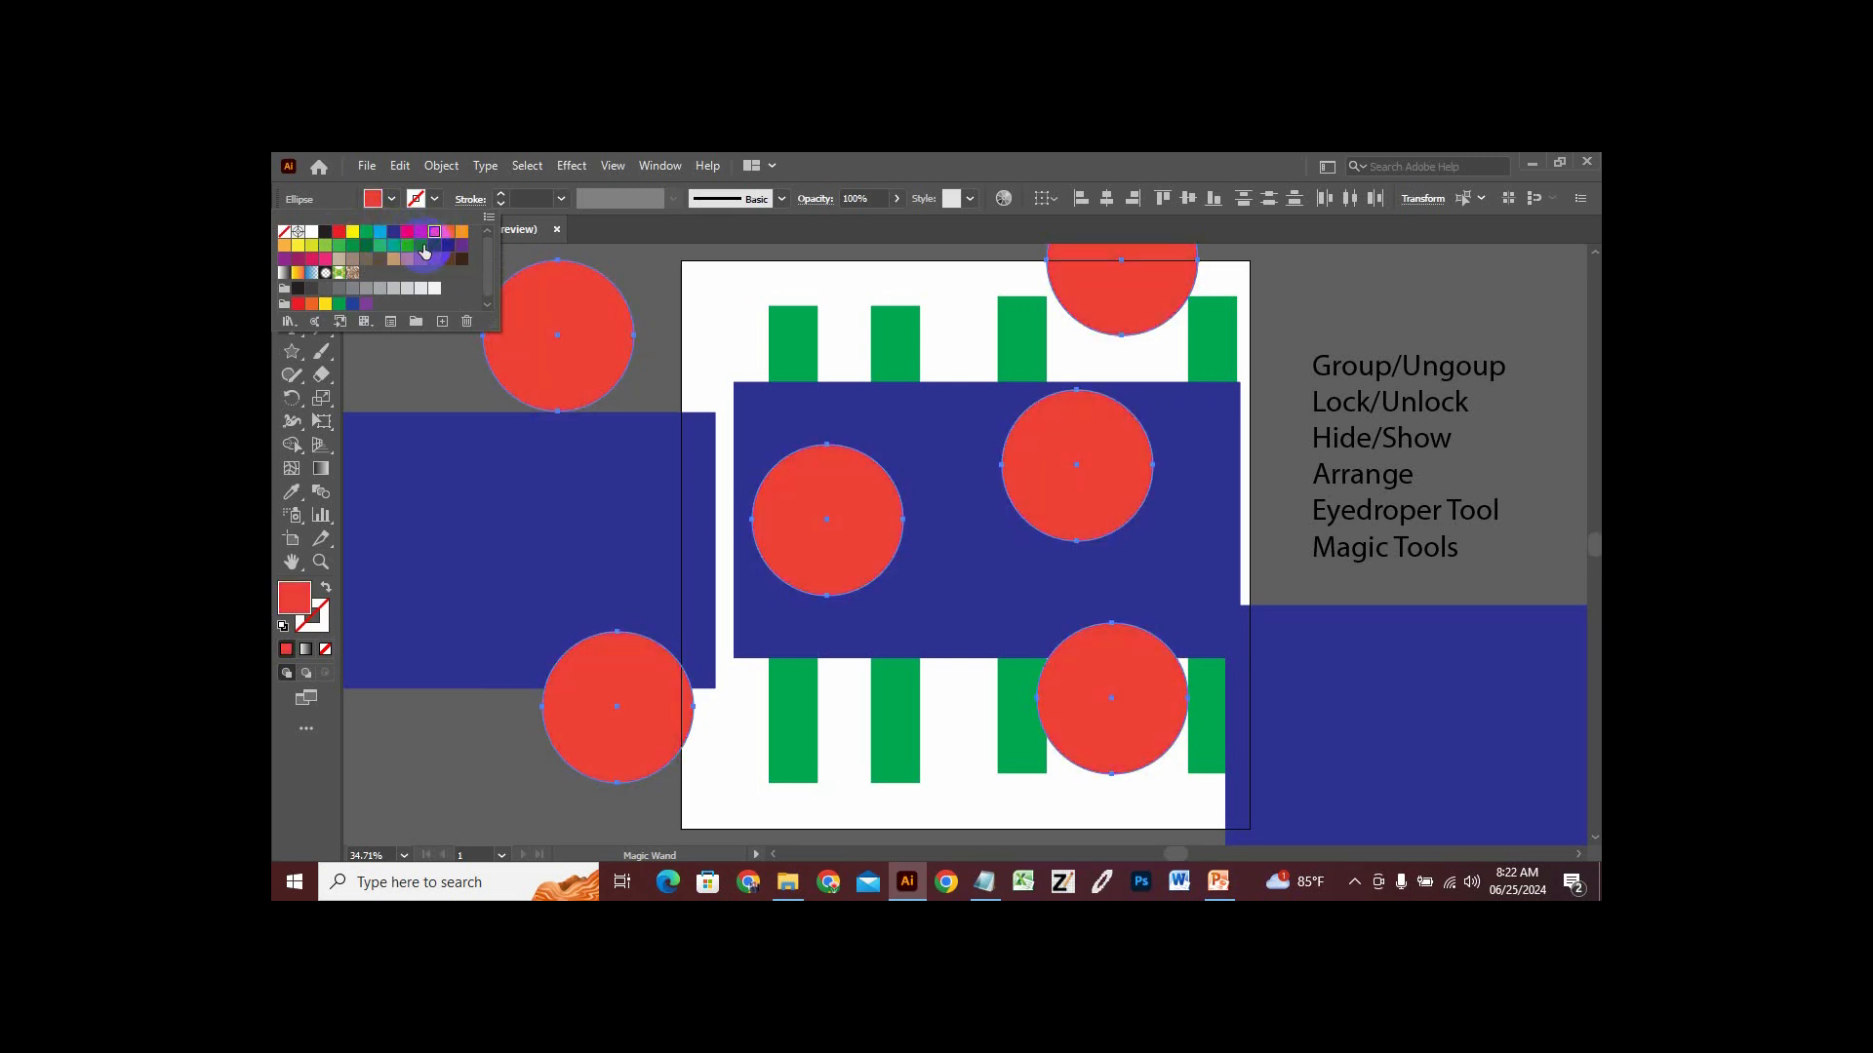
click(407, 246)
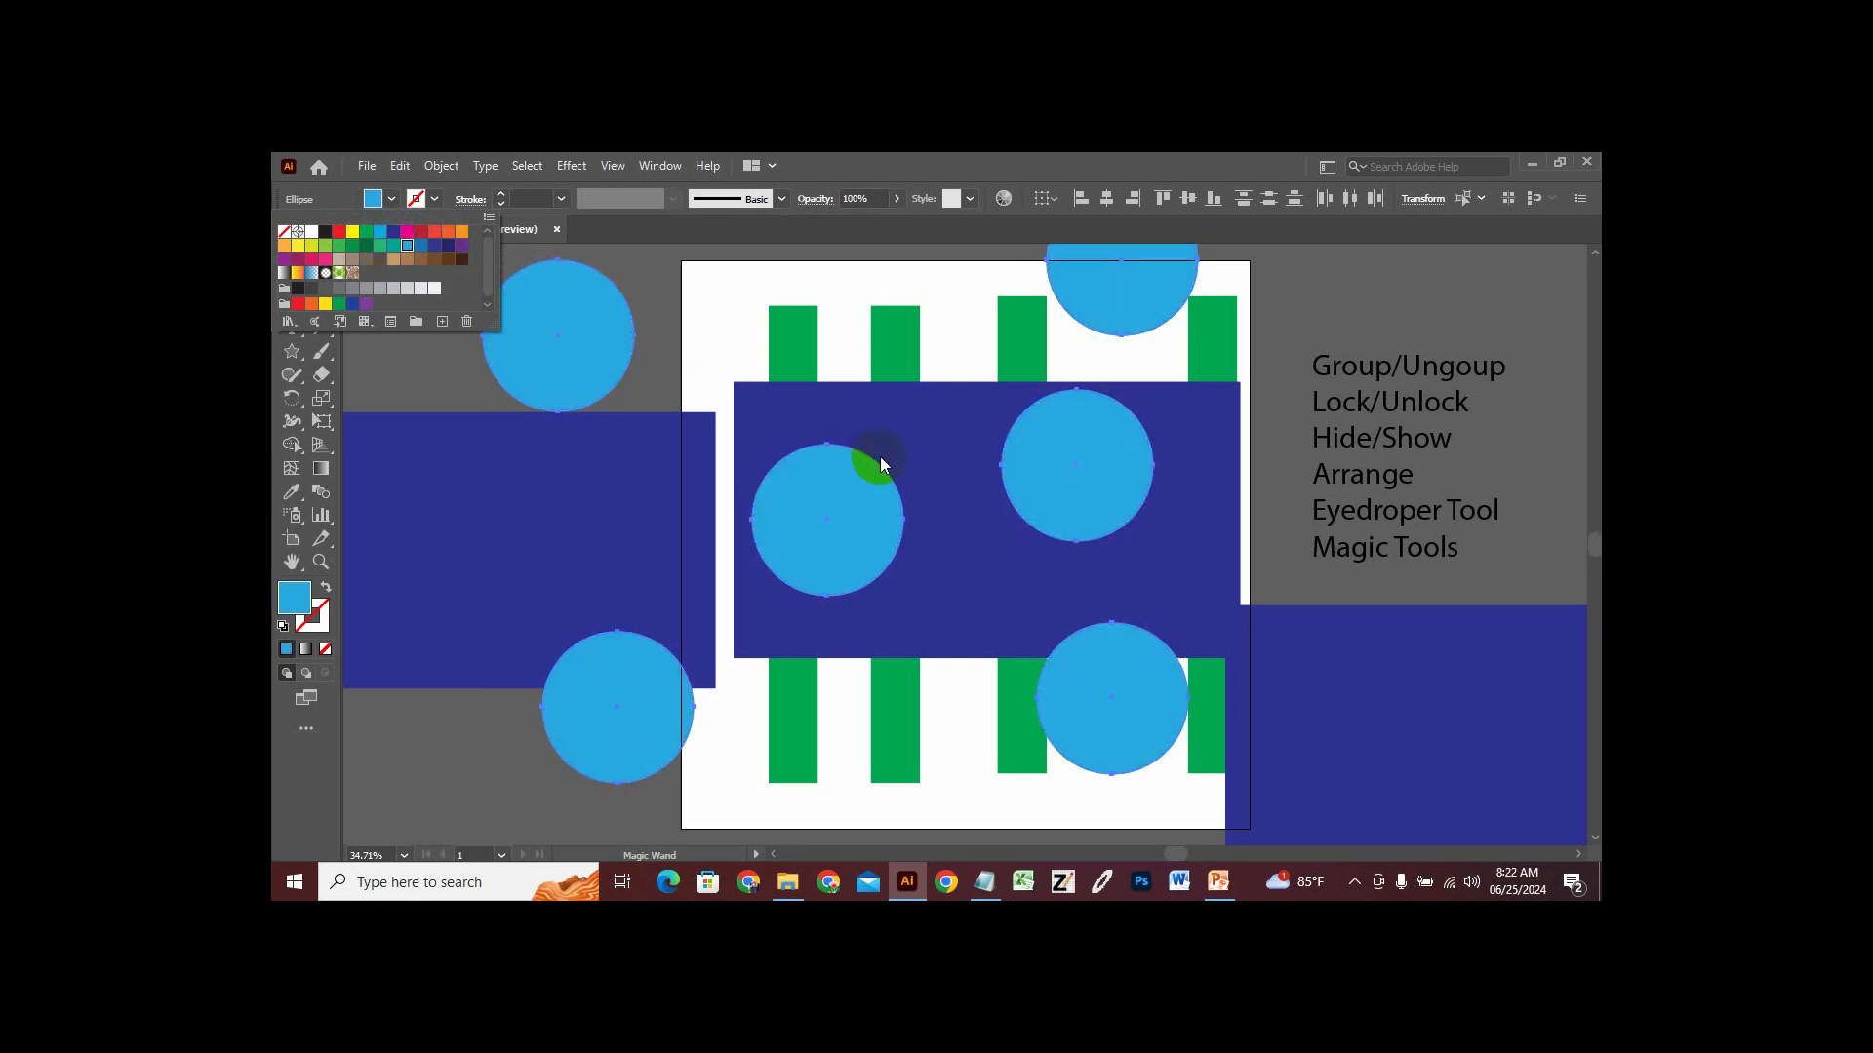
click(717, 341)
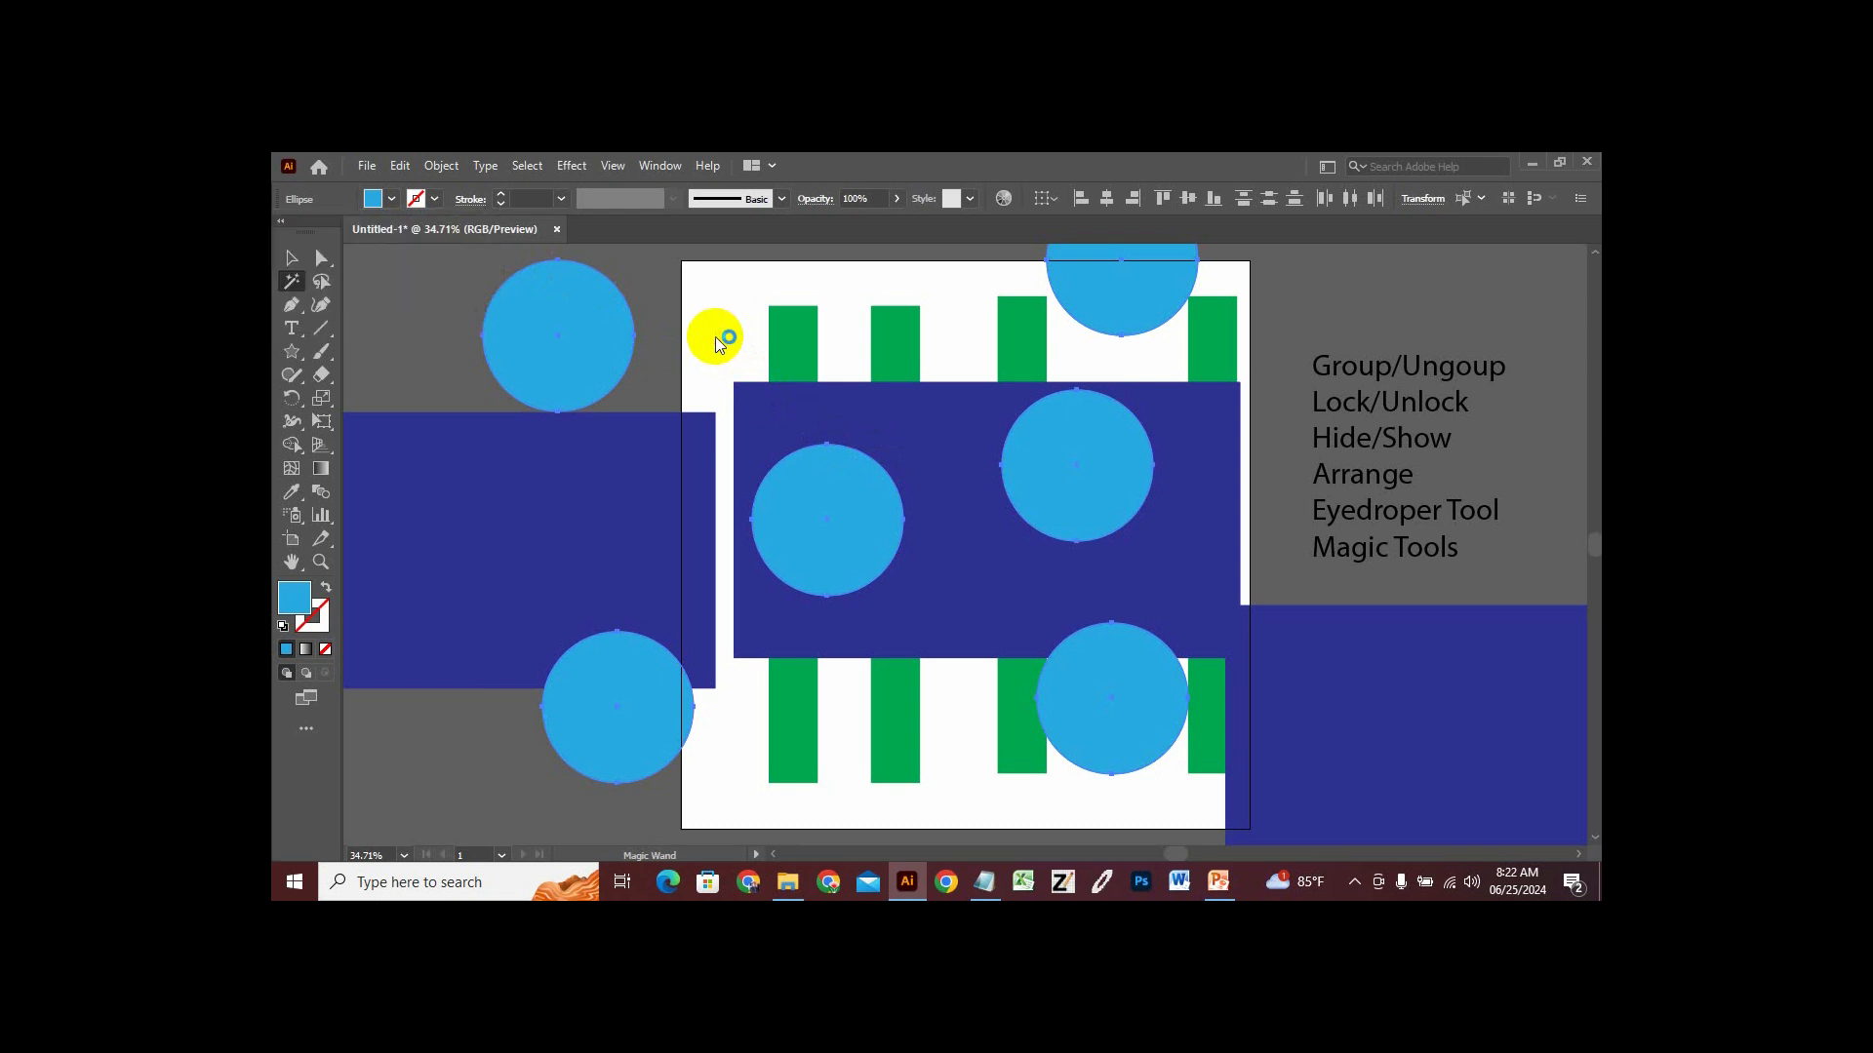
Select the shapes over the artboard, and move the lower-right dark blue rectangle up and left so it overlaps the artboard's lower-right corner.
click(291, 257)
click(752, 570)
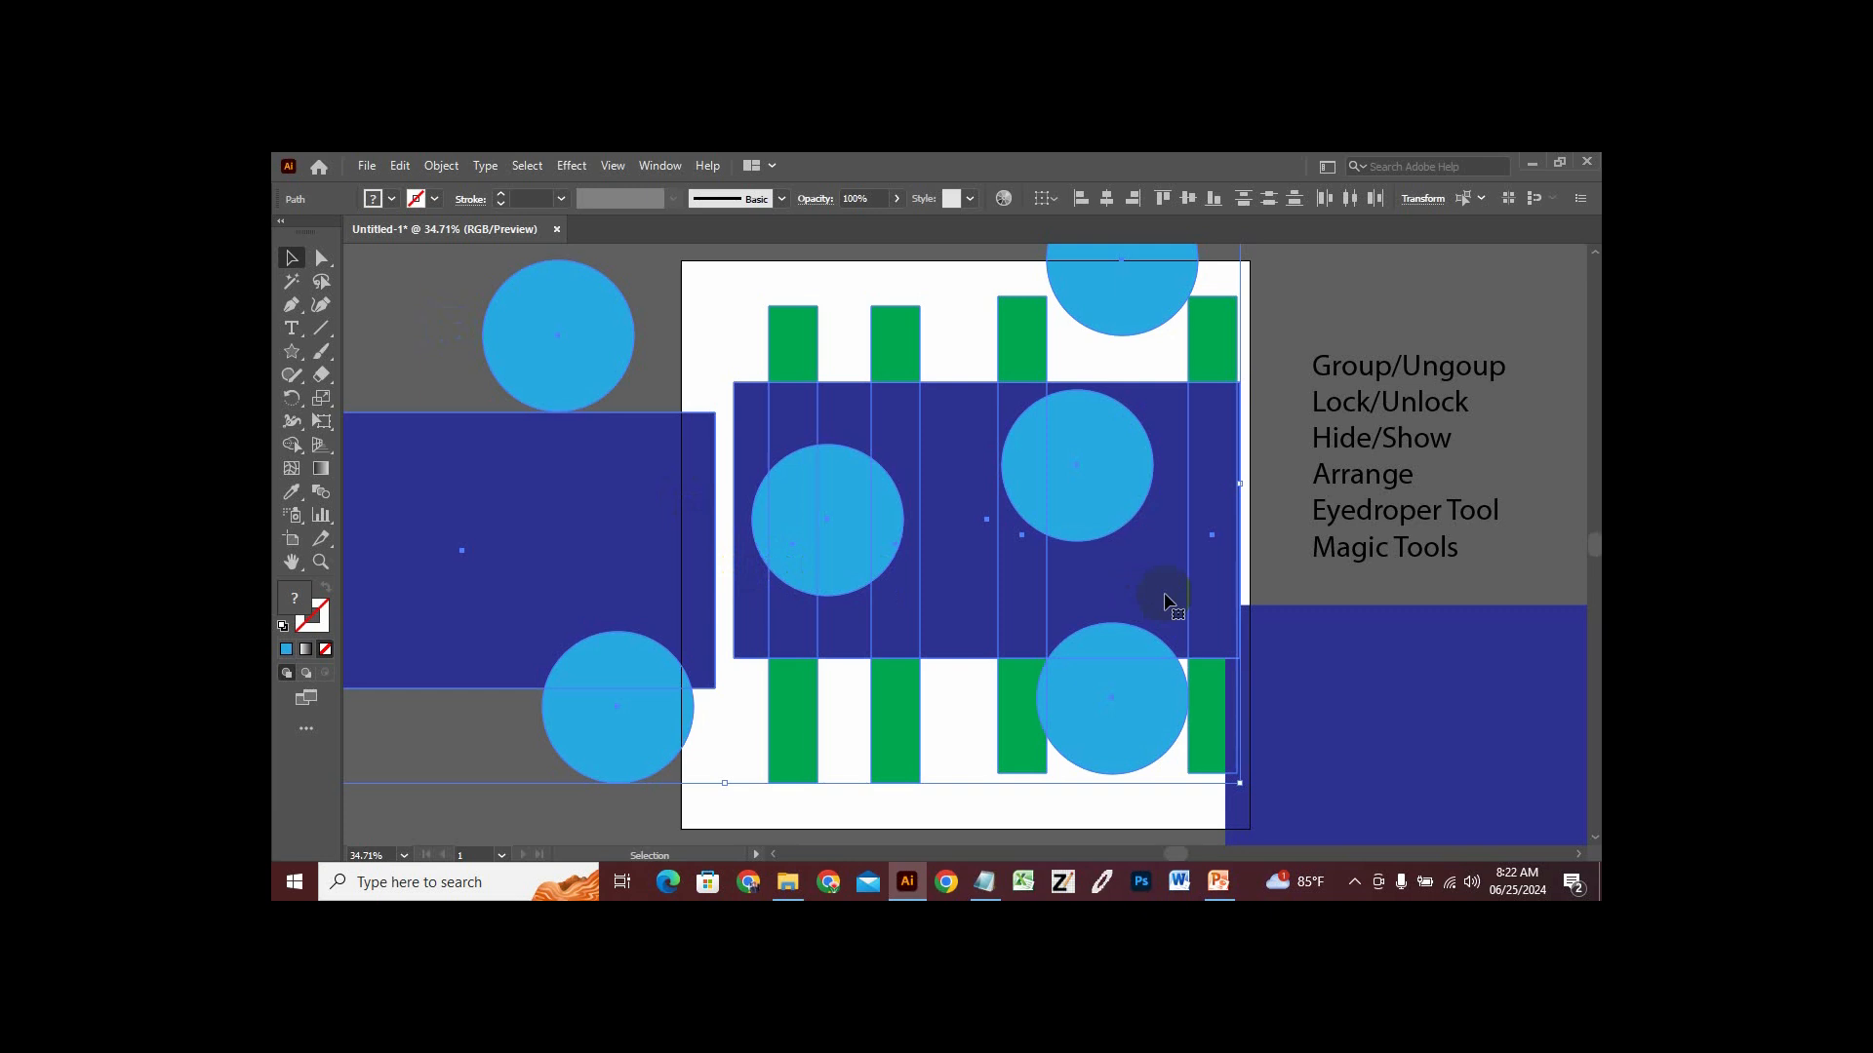
shift+click(1321, 655)
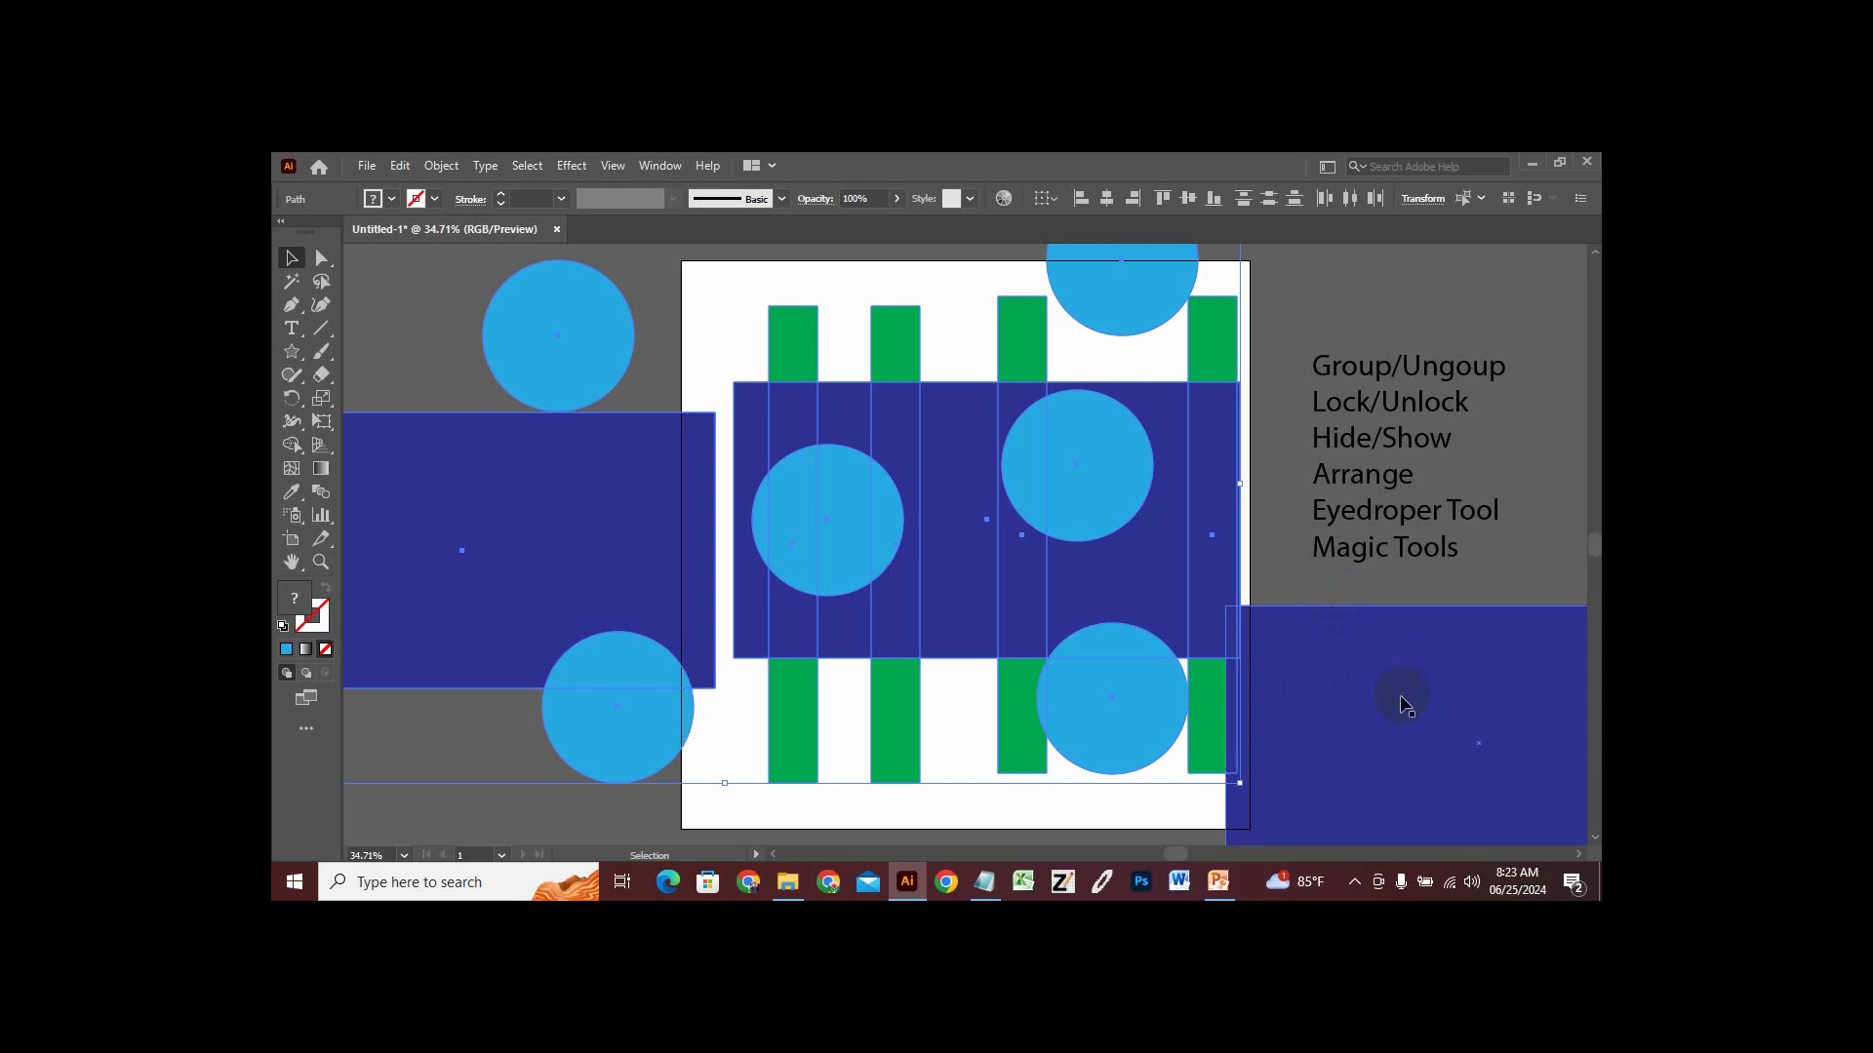
drag(1442, 704, 1208, 649)
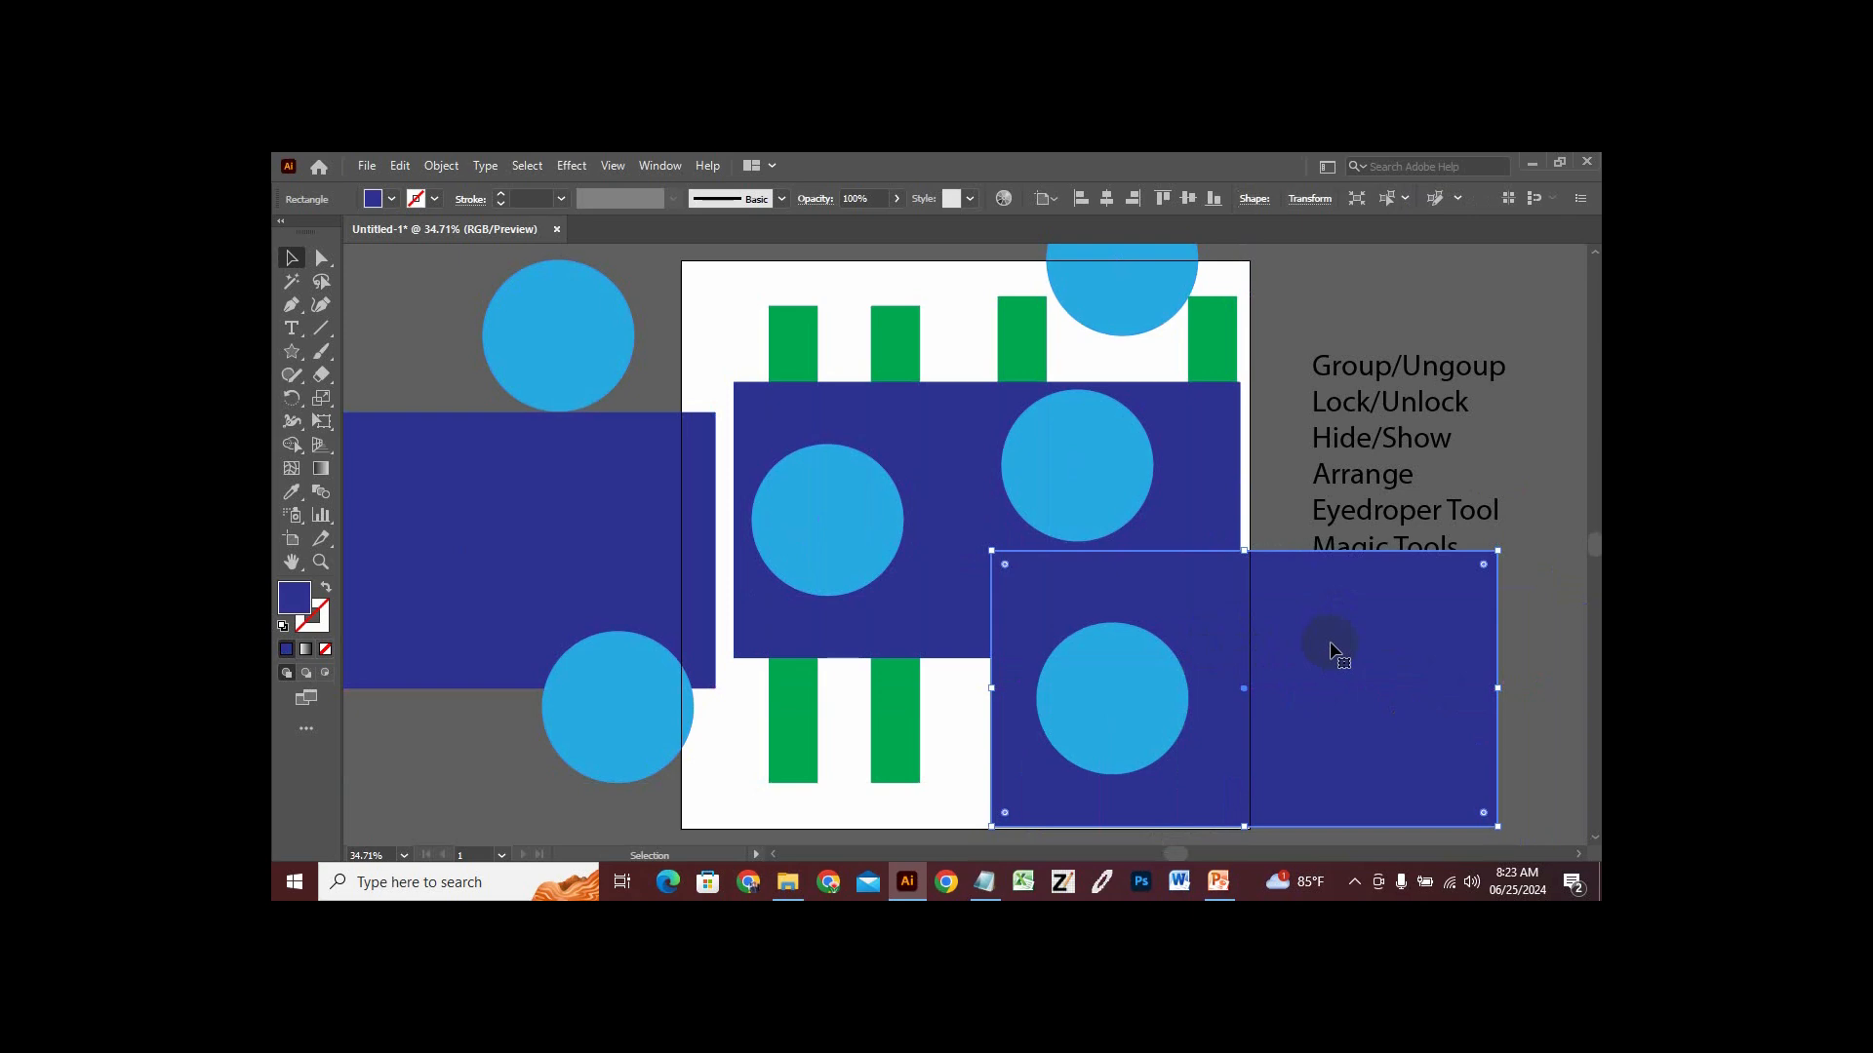